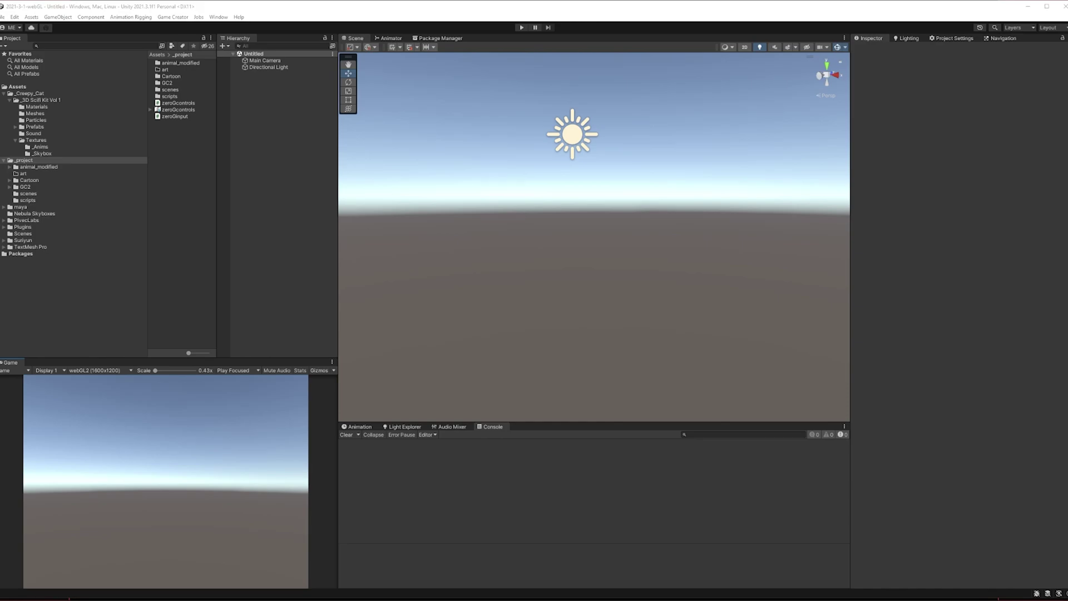
Create an empty object in the Hierarchy named 'world'.
right_click(262, 131)
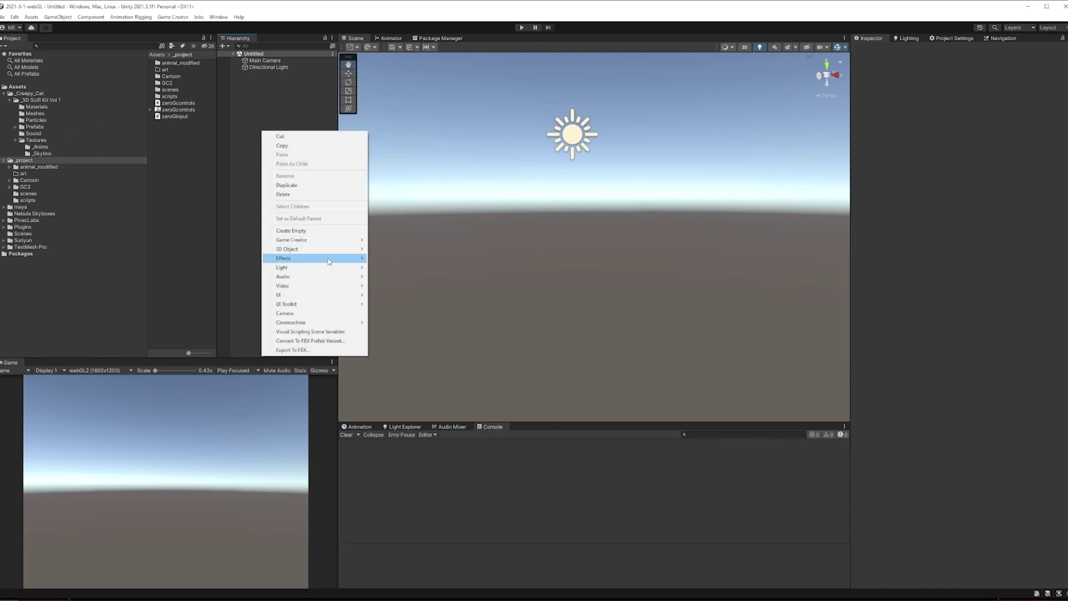
mouse_move(337, 240)
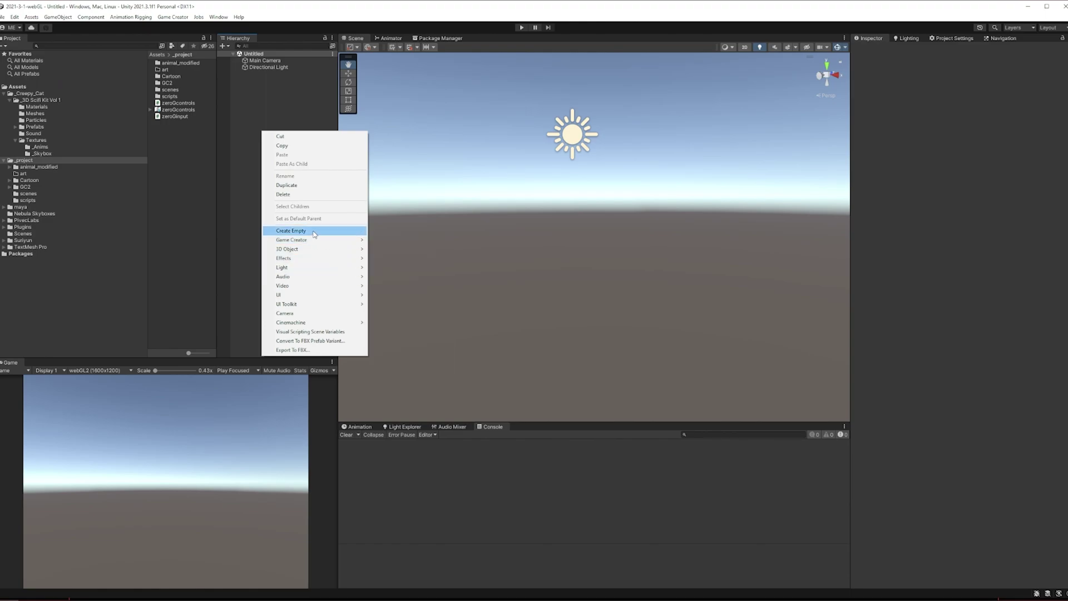
click(314, 231)
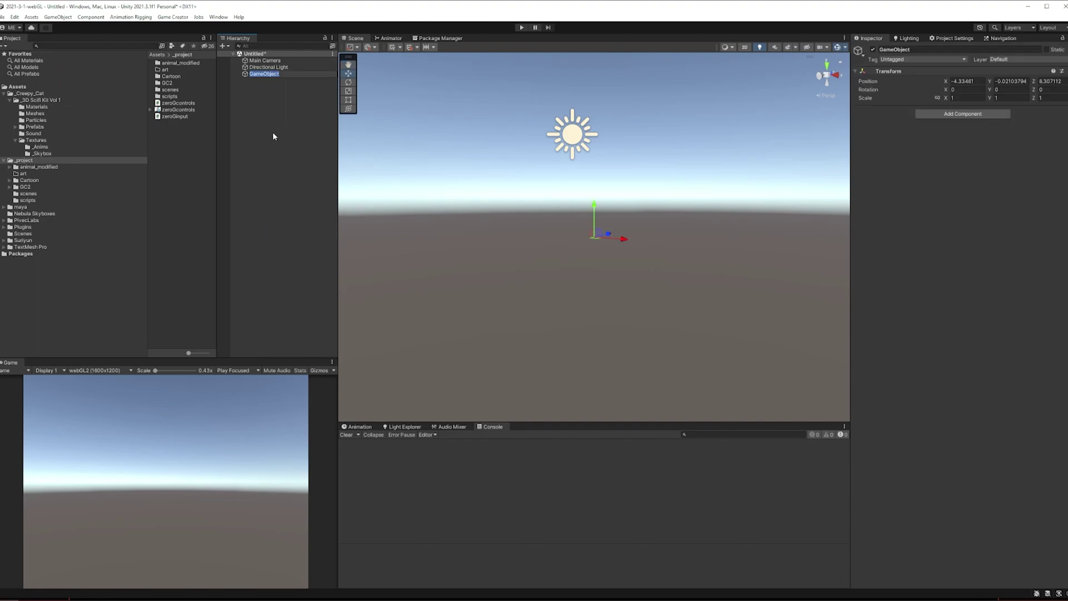
text(world)
key(Return)
Set the world object's Position X, Y and Z to 0.
click(961, 82)
text(0)
key(Tab)
text(0)
key(Tab)
text(0)
key(Tab)
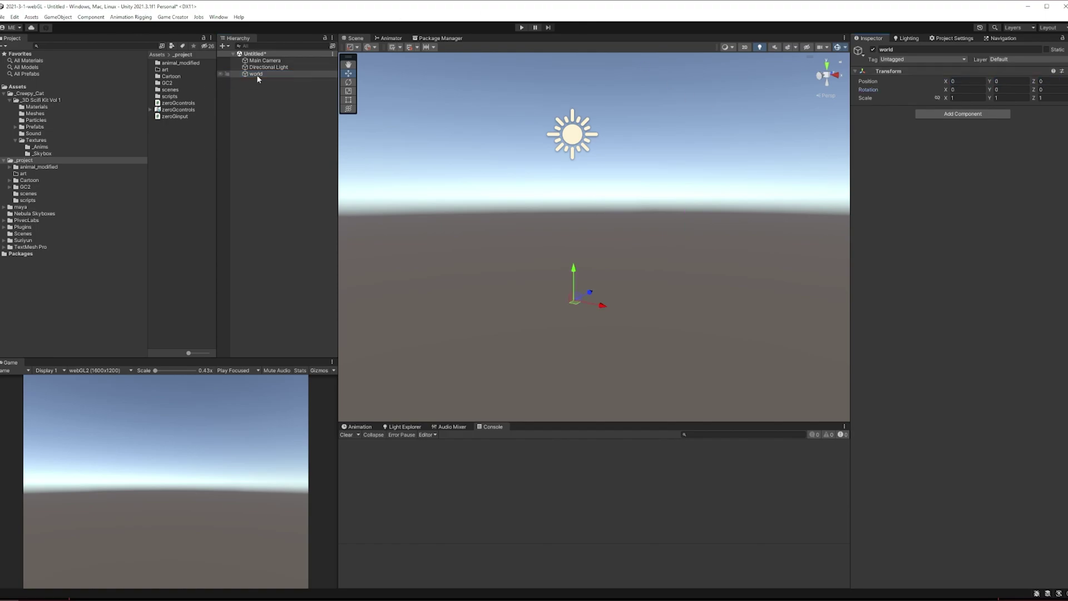
Add a Plane as a child of world and set its X and Z scale to 10.
right_click(257, 77)
mouse_move(333, 202)
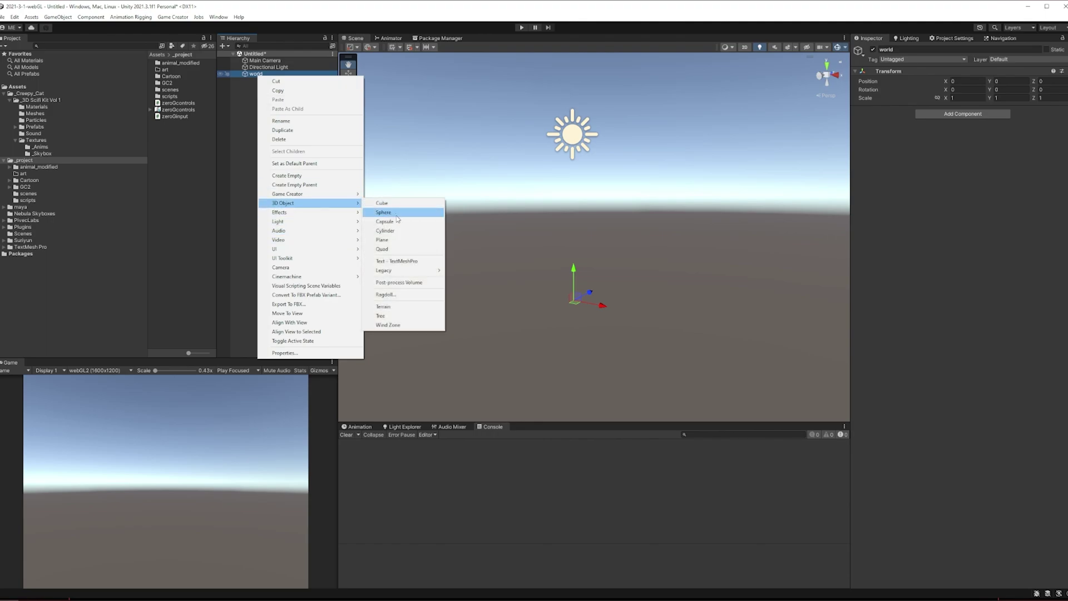
click(383, 239)
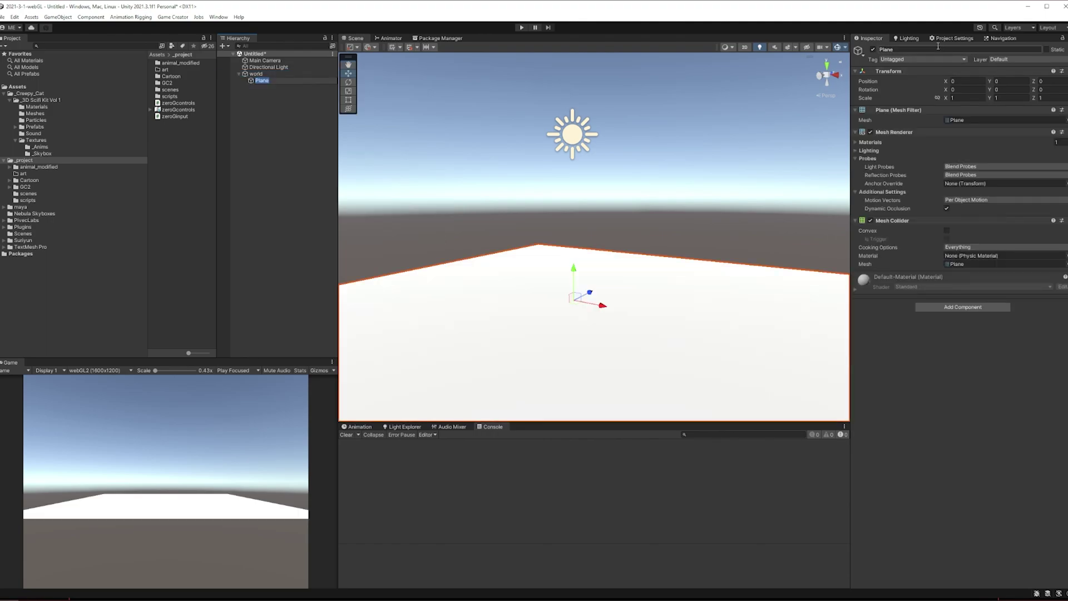
click(968, 98)
text(10)
key(Tab)
key(Tab)
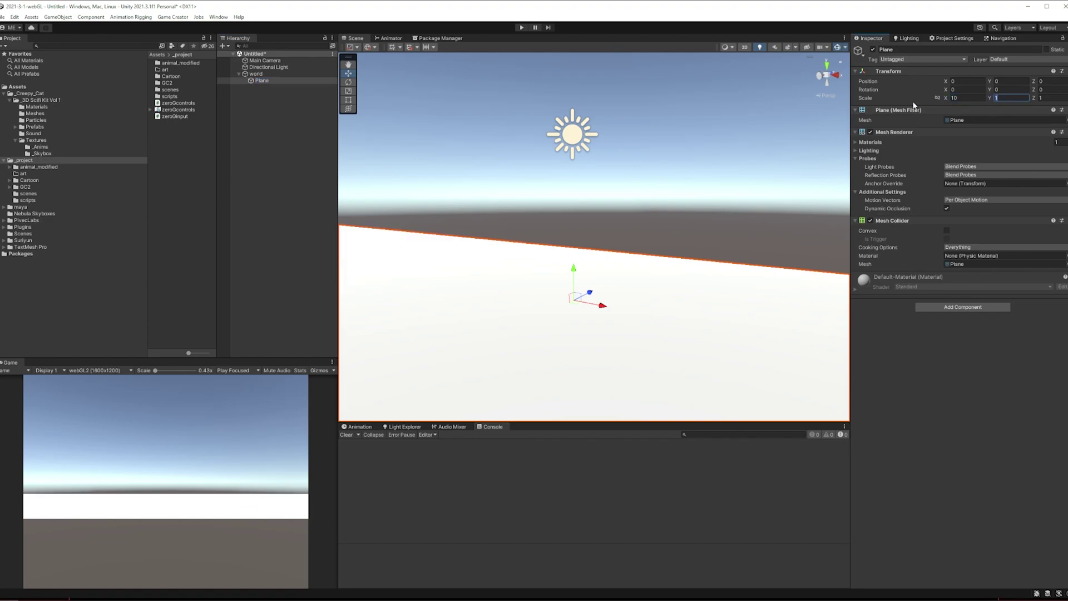
text(10)
key(Return)
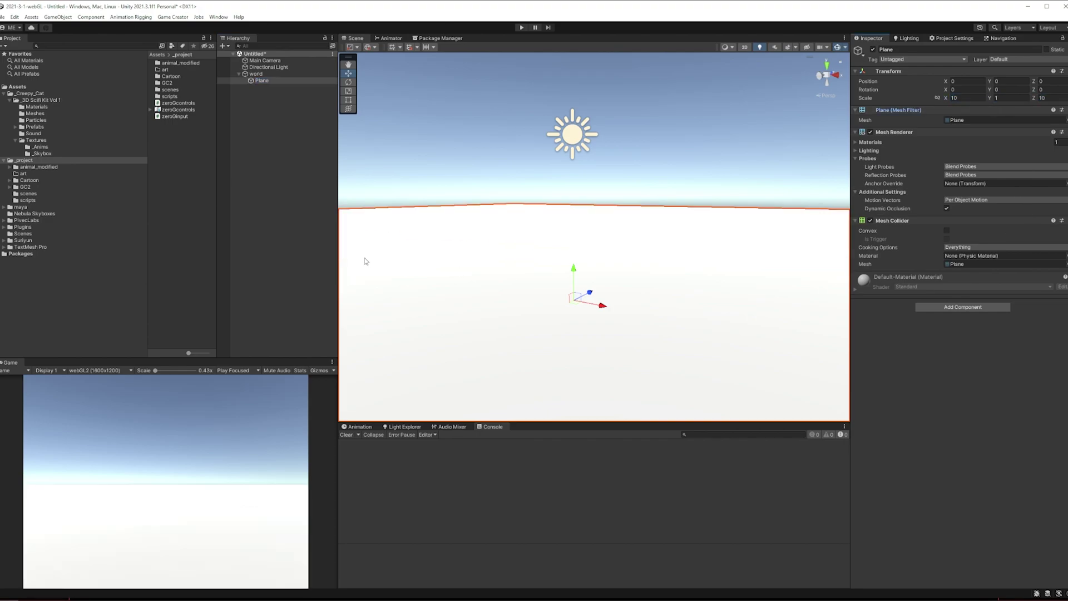
Orbit the view and align the Main Camera to it with Ctrl+Shift+F.
alt+drag(635, 340, 687, 261)
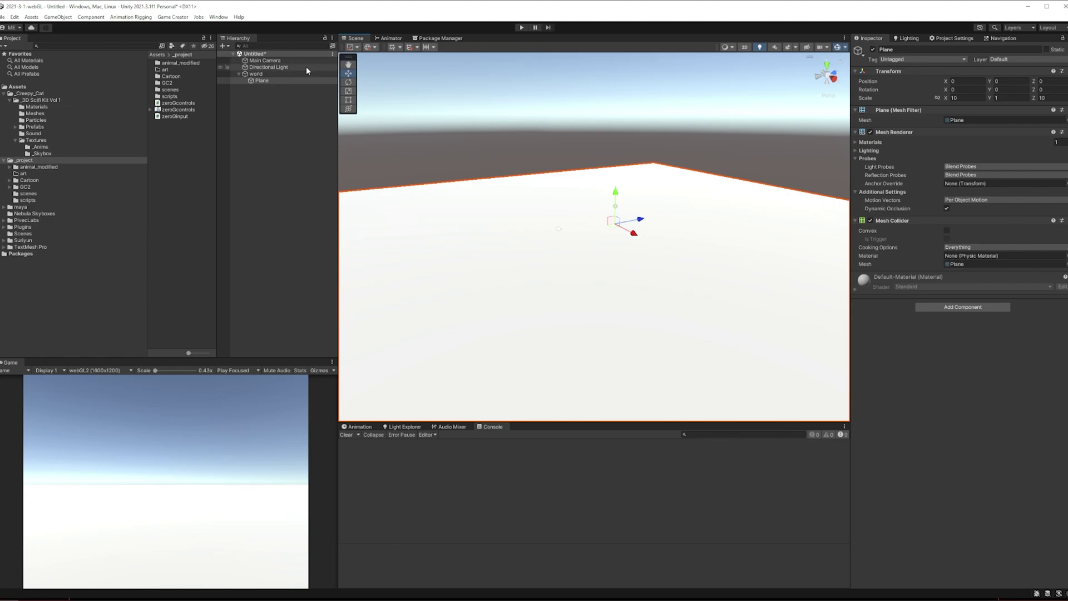
click(265, 60)
key(ctrl+shift+f)
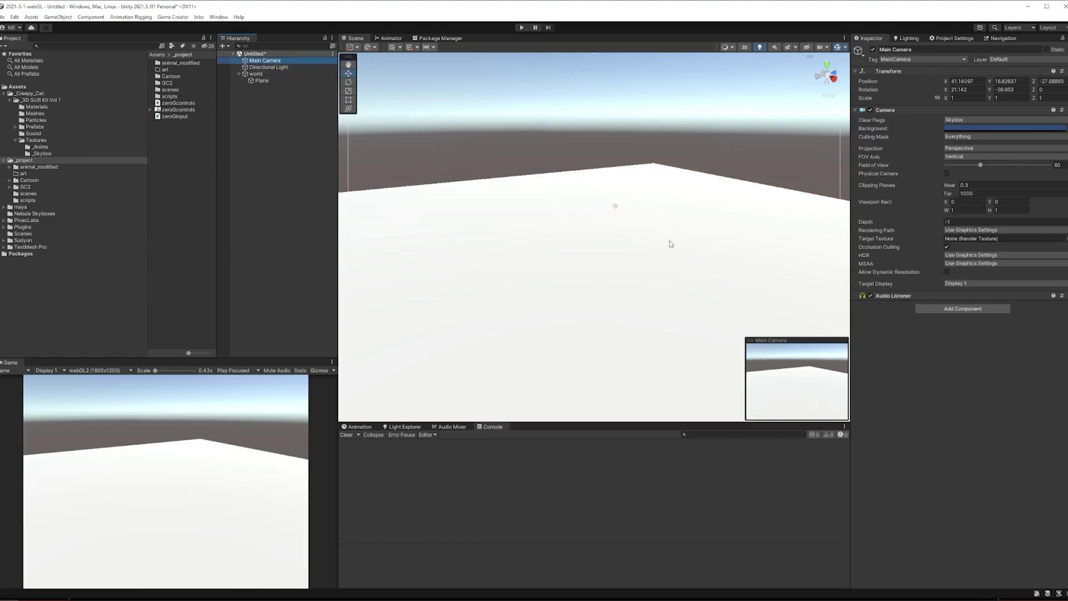
click(523, 263)
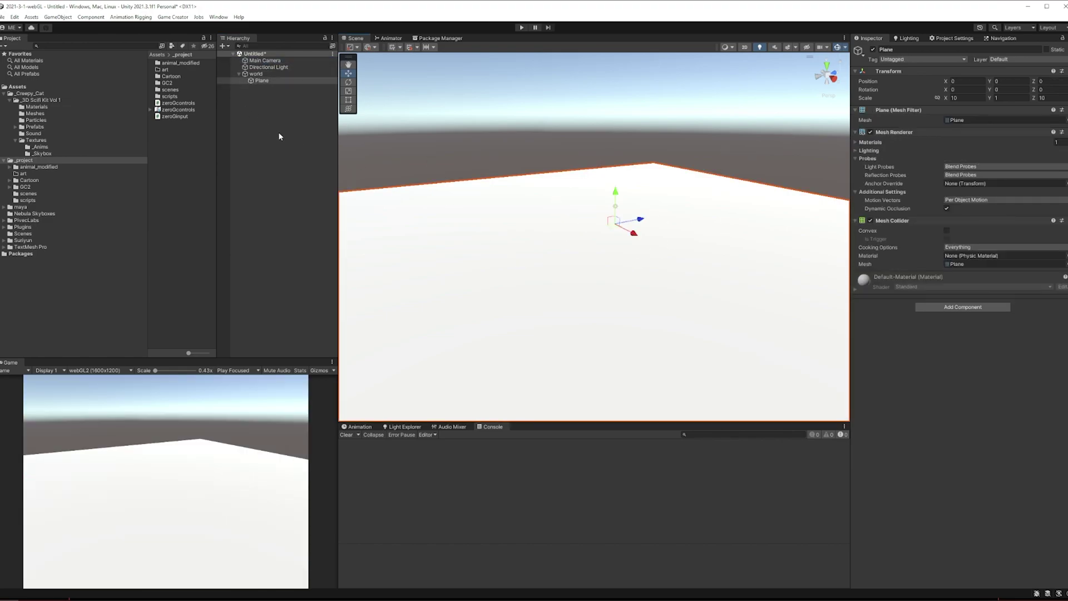
Filter the Project assets to Materials and drag the 'box' material onto the ground plane.
click(174, 47)
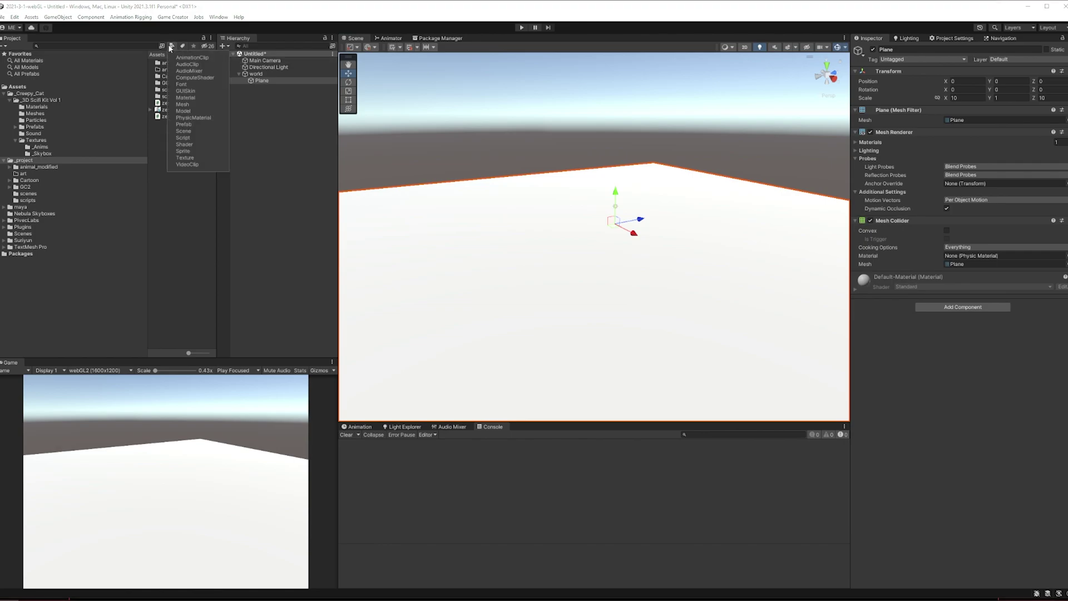
click(188, 97)
click(259, 214)
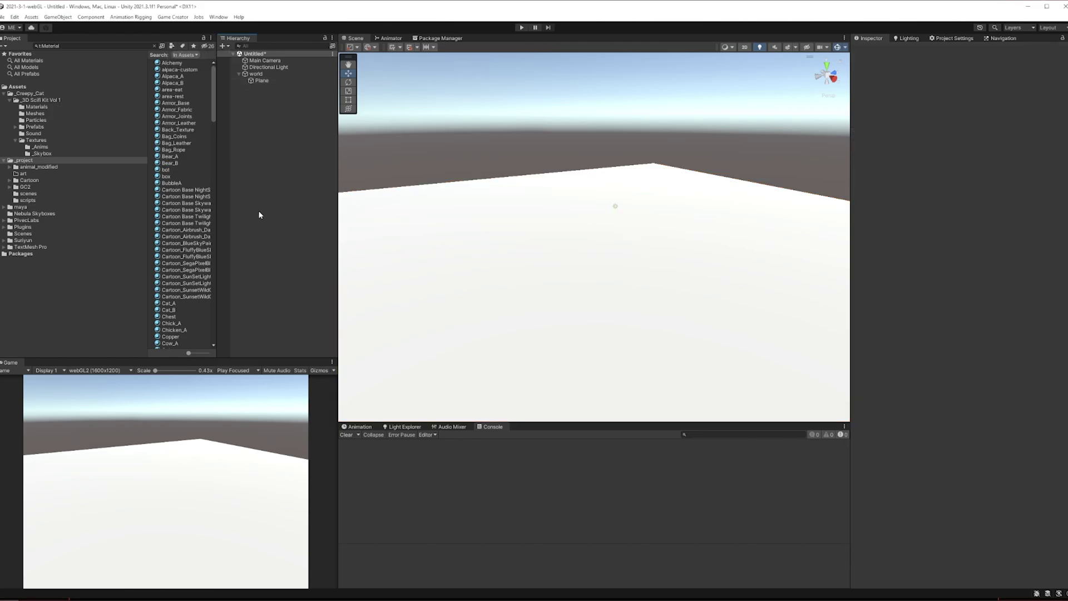
drag(165, 177, 536, 301)
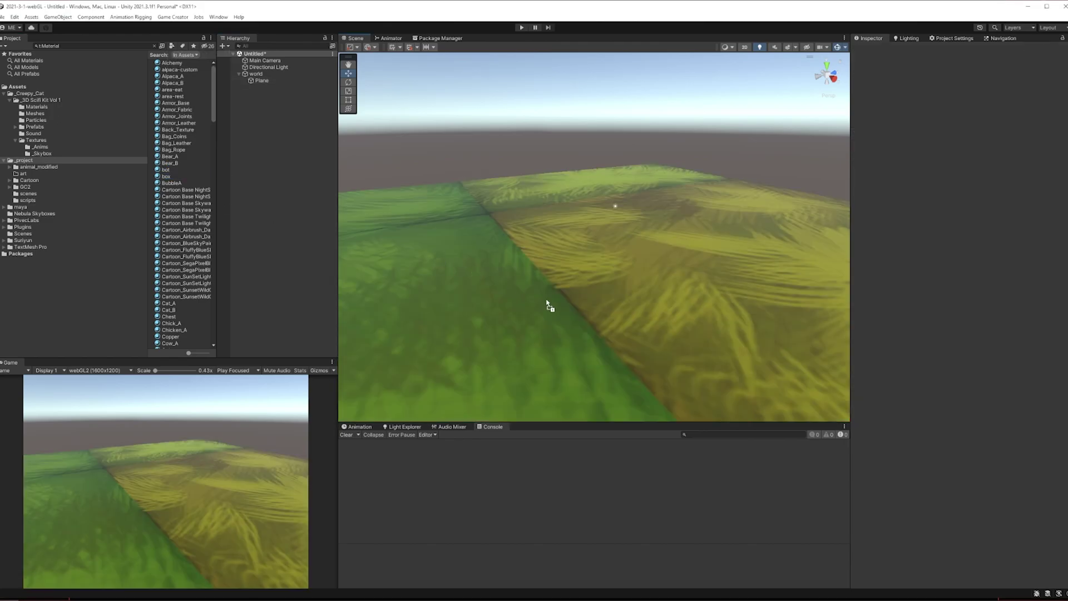
alt+right_drag(604, 303, 703, 213)
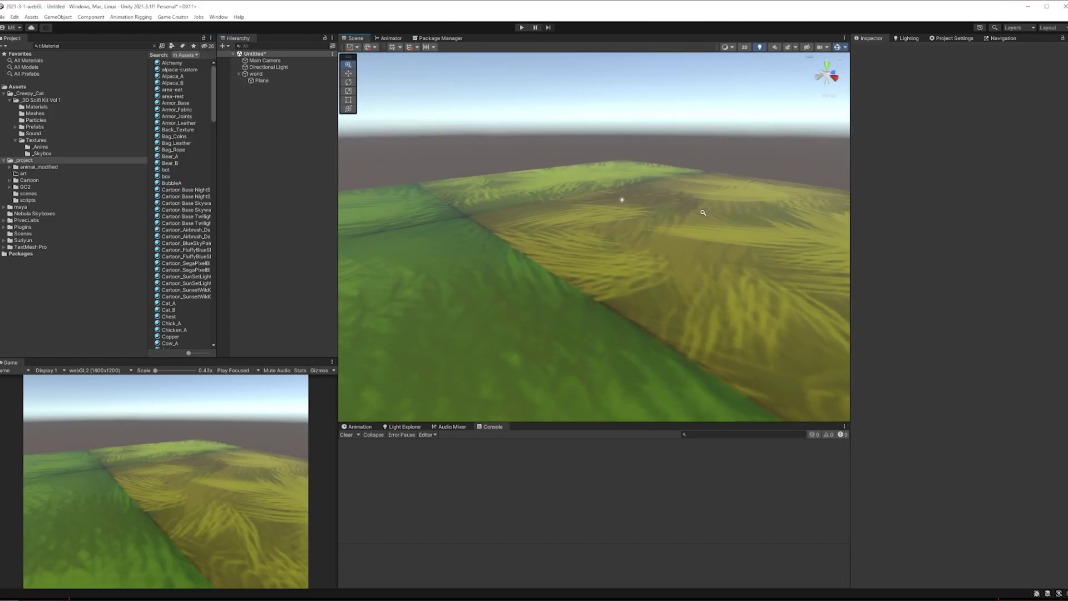
alt+drag(703, 212, 673, 273)
middle_drag(672, 273, 655, 263)
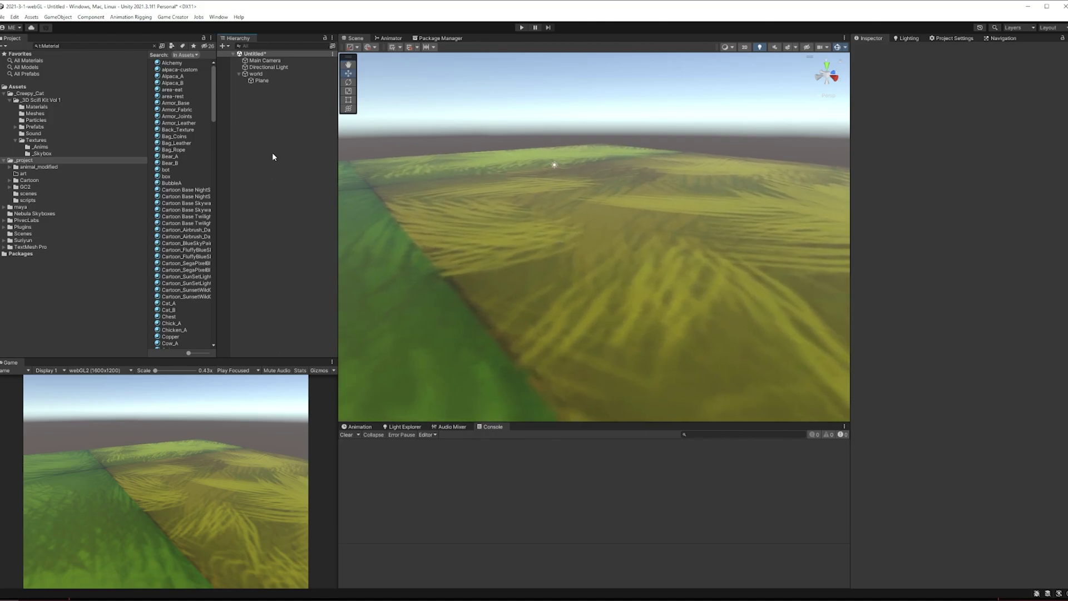
Create a Game Creator Characters Marker and set its Position Y to 0.1.
right_click(269, 107)
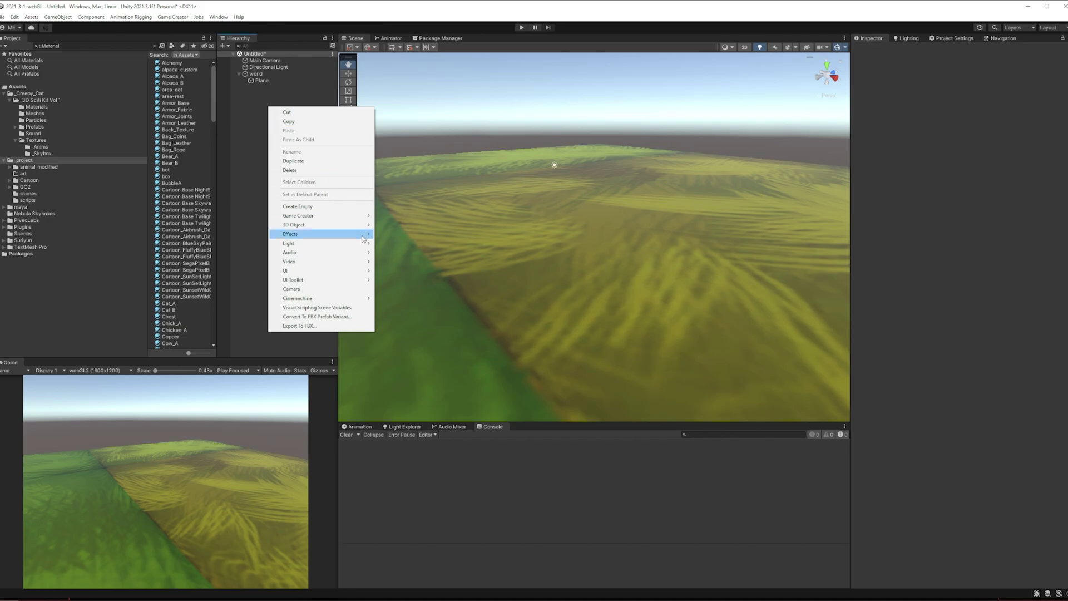
mouse_move(366, 218)
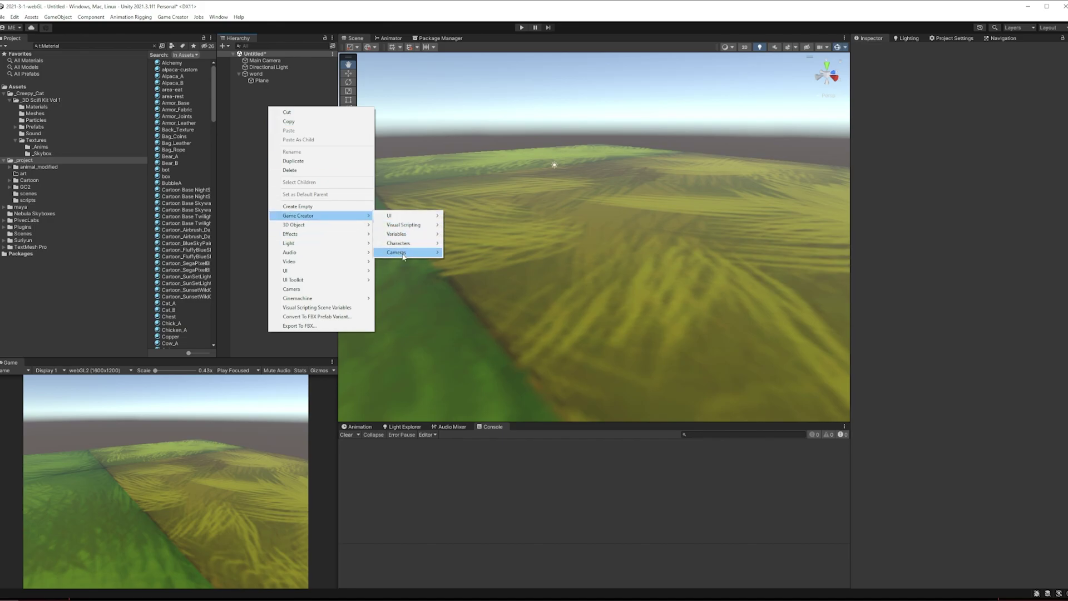
mouse_move(406, 247)
click(462, 243)
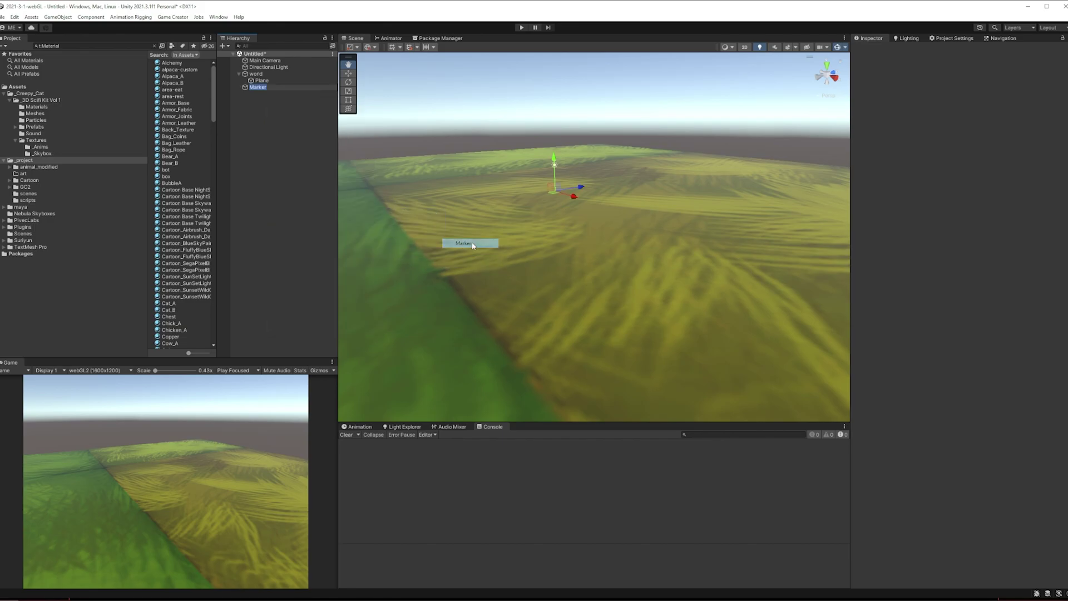
scroll(561, 179, up, 10)
scroll(640, 400, down, 10)
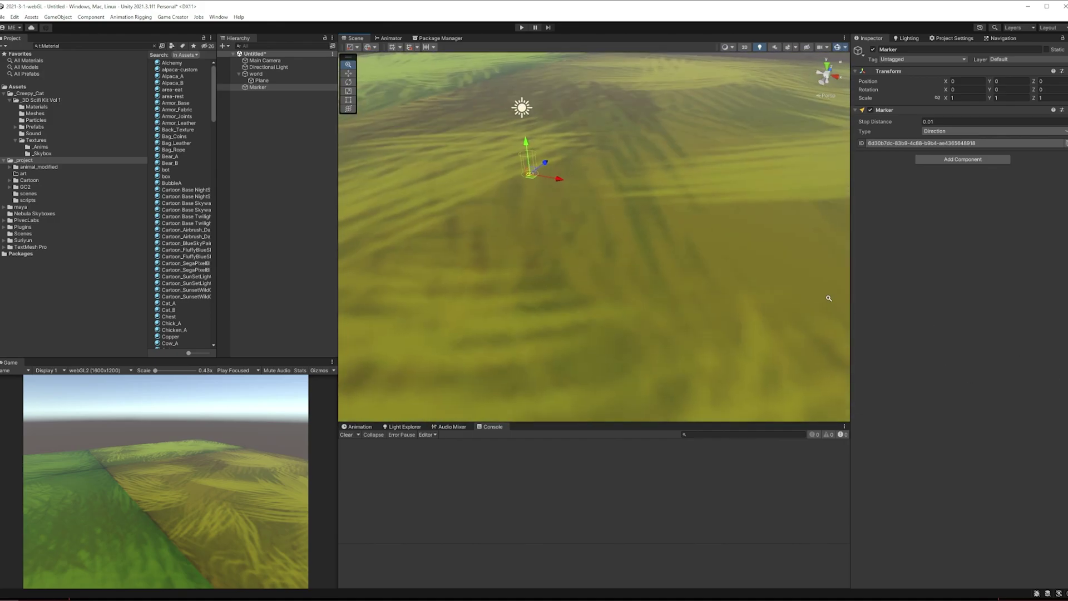
scroll(612, 323, up, 1)
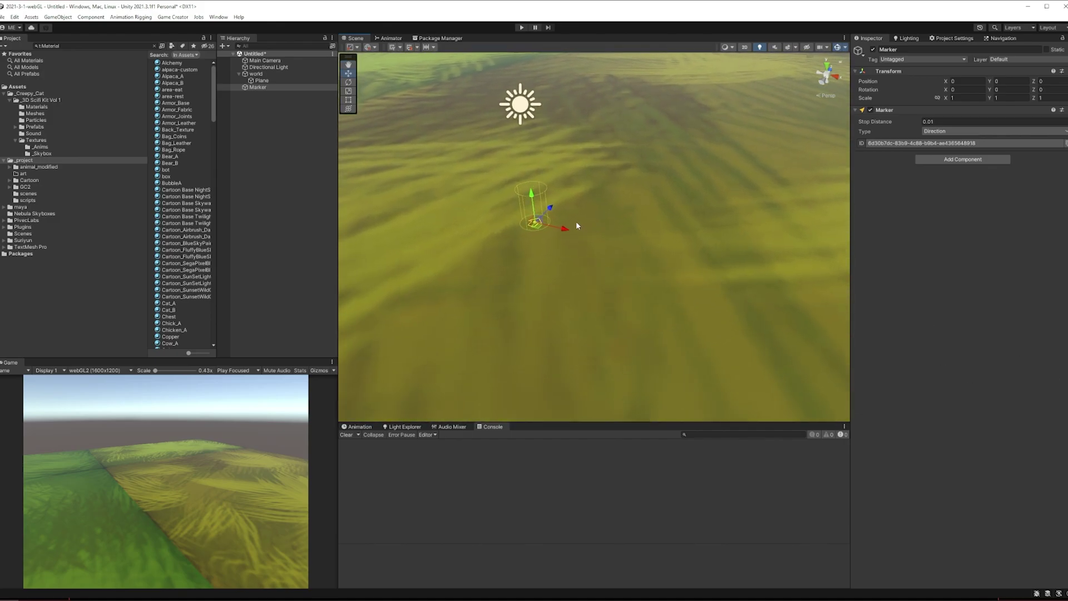
mouse_move(532, 197)
mouse_down()
mouse_move(531, 177)
mouse_move(538, 196)
mouse_up()
click(1001, 81)
text(0.1)
Move the marker across the ground and duplicate it with Ctrl+D, placing copies around the grass.
mouse_move(700, 200)
alt+mouse_down()
mouse_move(596, 217)
mouse_move(456, 85)
alt+mouse_up()
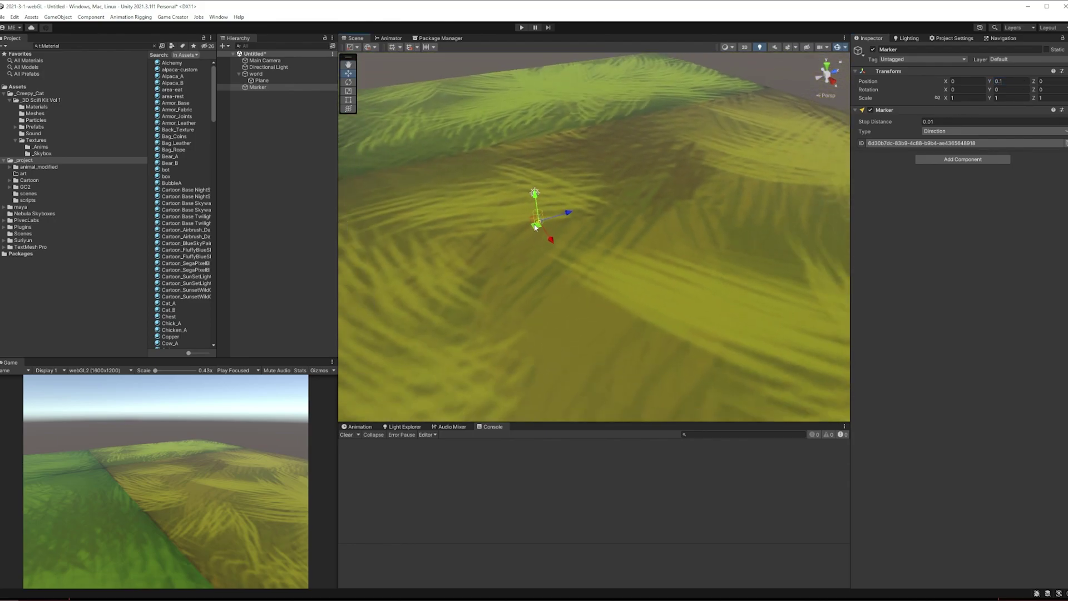
mouse_move(535, 227)
mouse_down()
mouse_move(453, 127)
mouse_move(645, 142)
mouse_move(670, 158)
mouse_move(724, 237)
mouse_move(694, 342)
mouse_move(502, 366)
mouse_move(392, 306)
mouse_move(371, 183)
mouse_move(594, 163)
mouse_move(593, 274)
mouse_move(553, 261)
mouse_move(475, 281)
mouse_move(461, 197)
mouse_move(489, 186)
mouse_move(532, 126)
mouse_up()
key(ctrl+d)
key(ctrl+d)
key(ctrl+d)
key(ctrl+d)
key(ctrl+d)
key(ctrl+d)
key(ctrl+d)
key(ctrl+d)
key(ctrl+d)
key(ctrl+d)
alt+drag(626, 243, 489, 163)
key(ctrl+d)
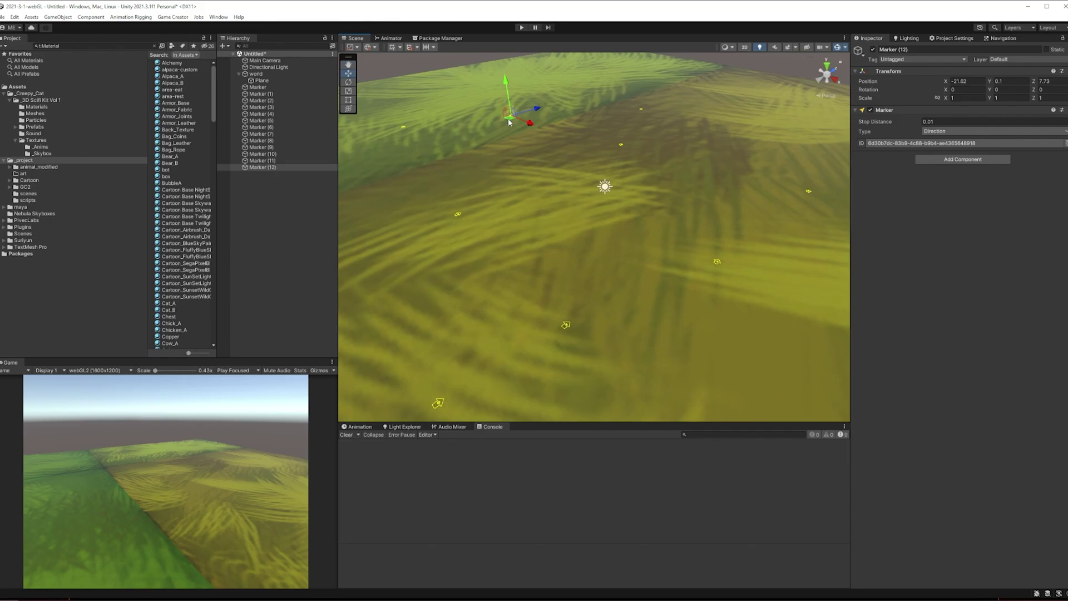
mouse_move(507, 122)
mouse_down()
mouse_move(559, 186)
mouse_move(553, 234)
mouse_up()
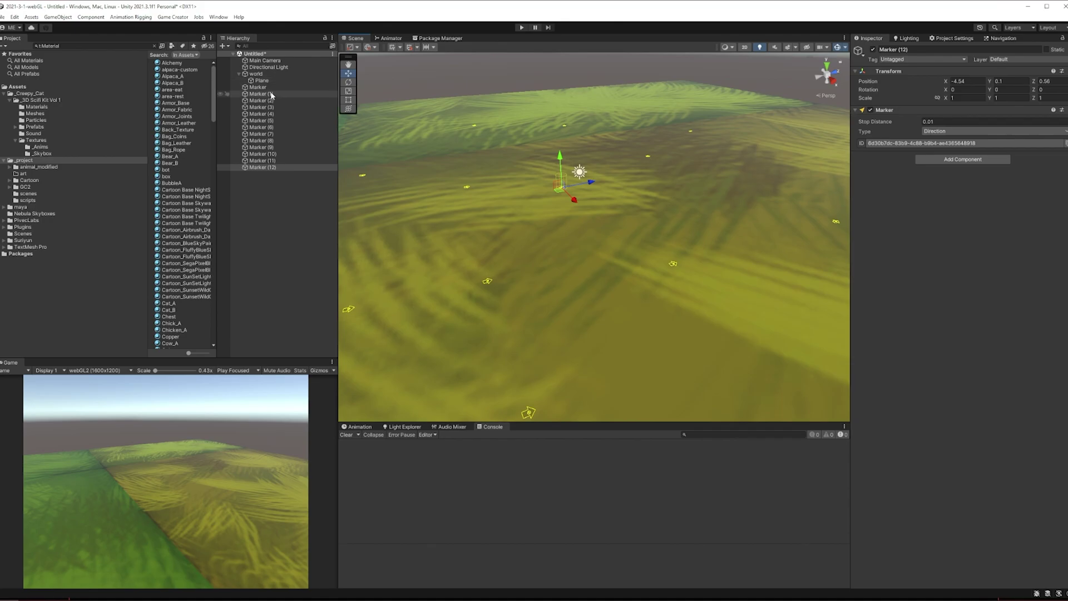
Delete the extra Marker (12).
click(272, 187)
click(267, 168)
key(Delete)
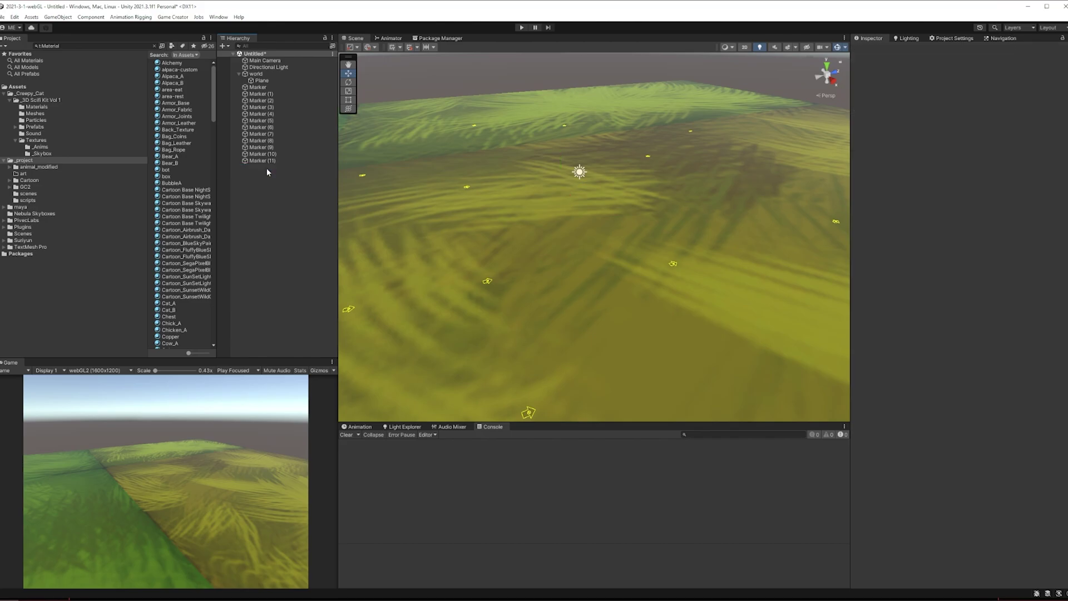
Group Marker through Marker (11) under a new empty parent named 'markers'.
click(261, 88)
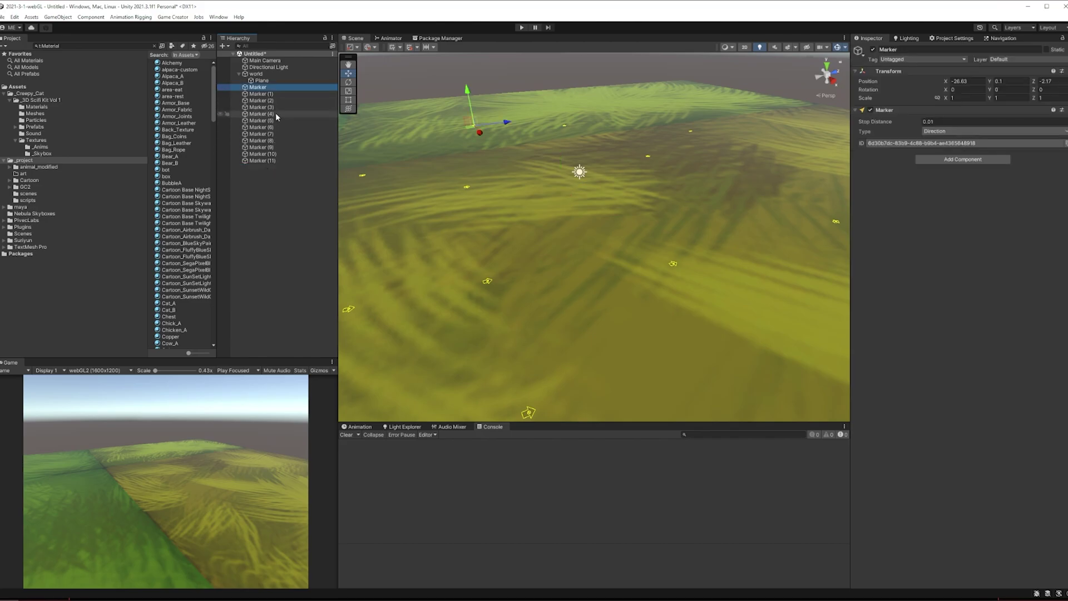
shift+click(262, 161)
right_click(262, 161)
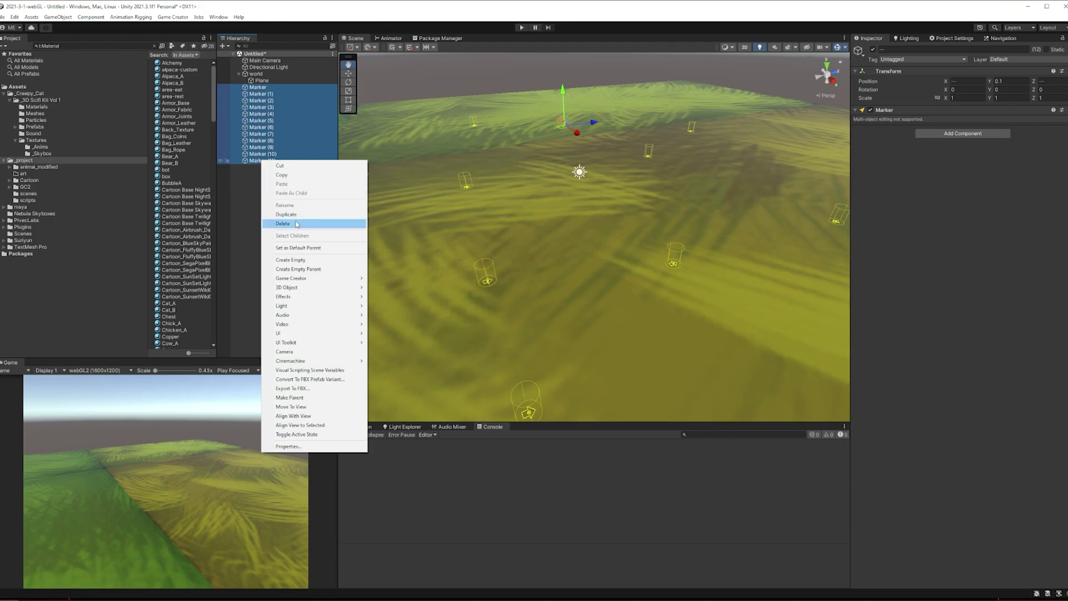
click(306, 271)
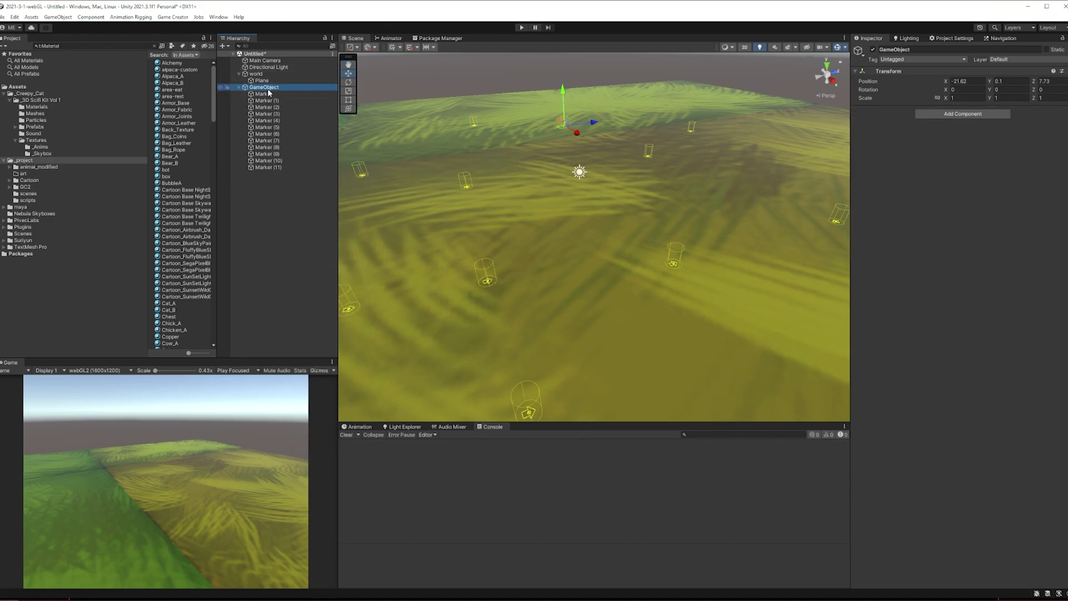
key(F2)
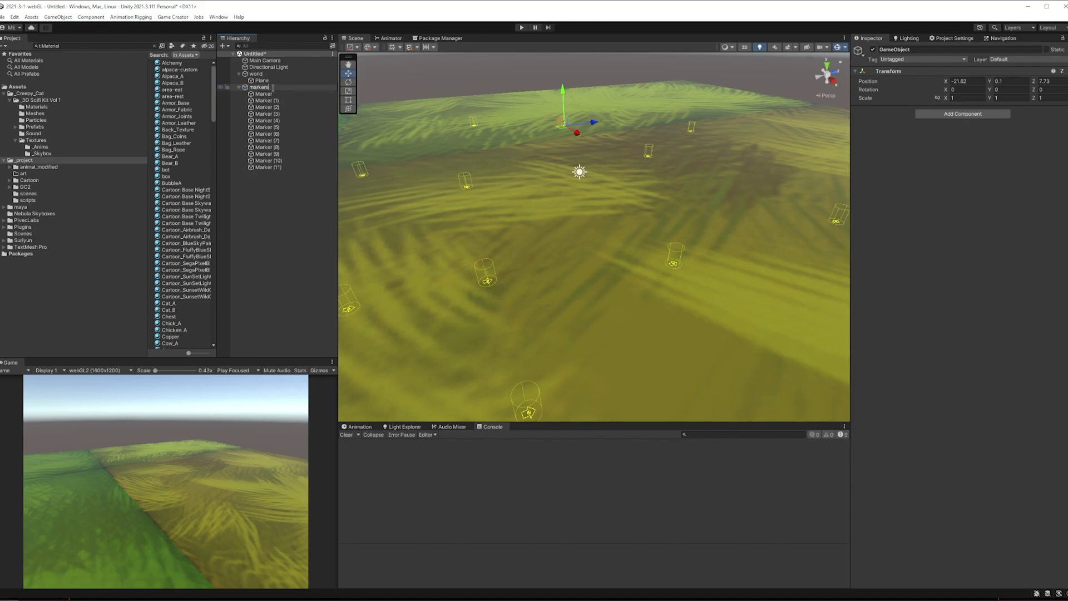
key(Return)
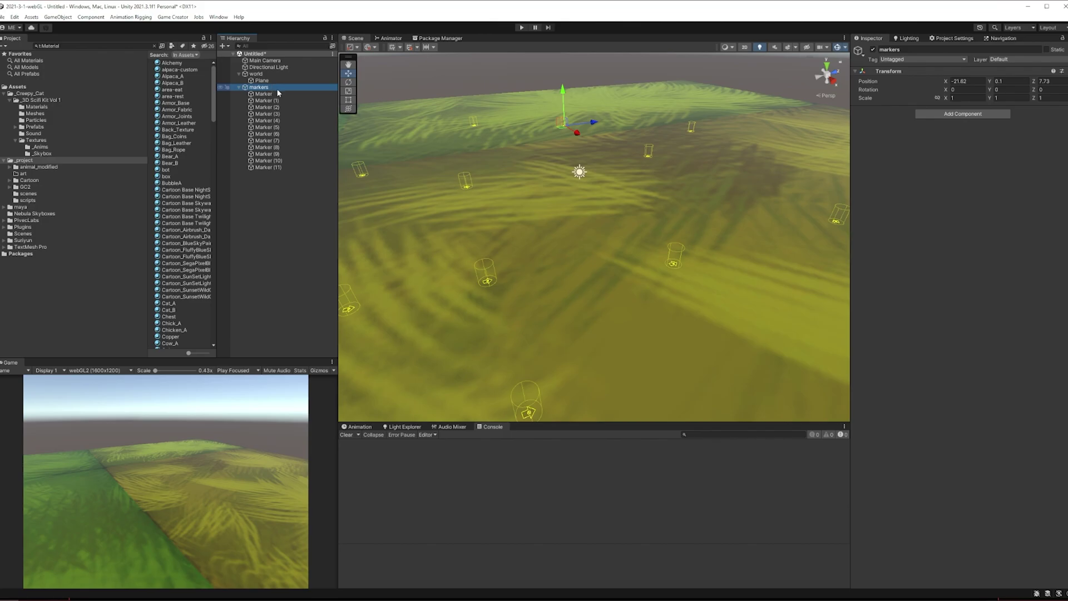
Add a List Variables object under the markers object.
right_click(263, 87)
mouse_move(354, 204)
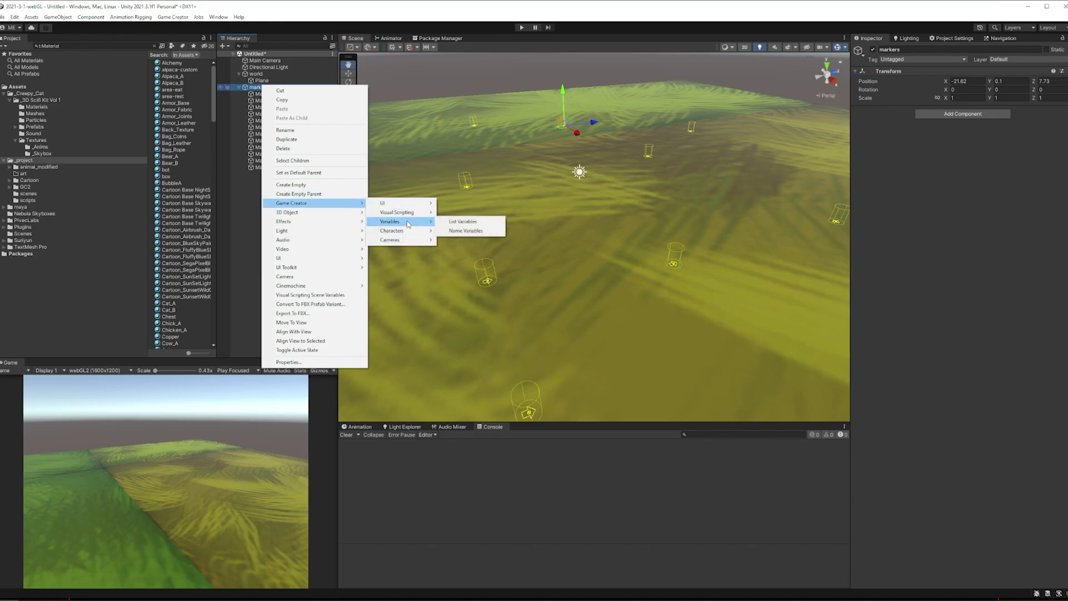
click(459, 221)
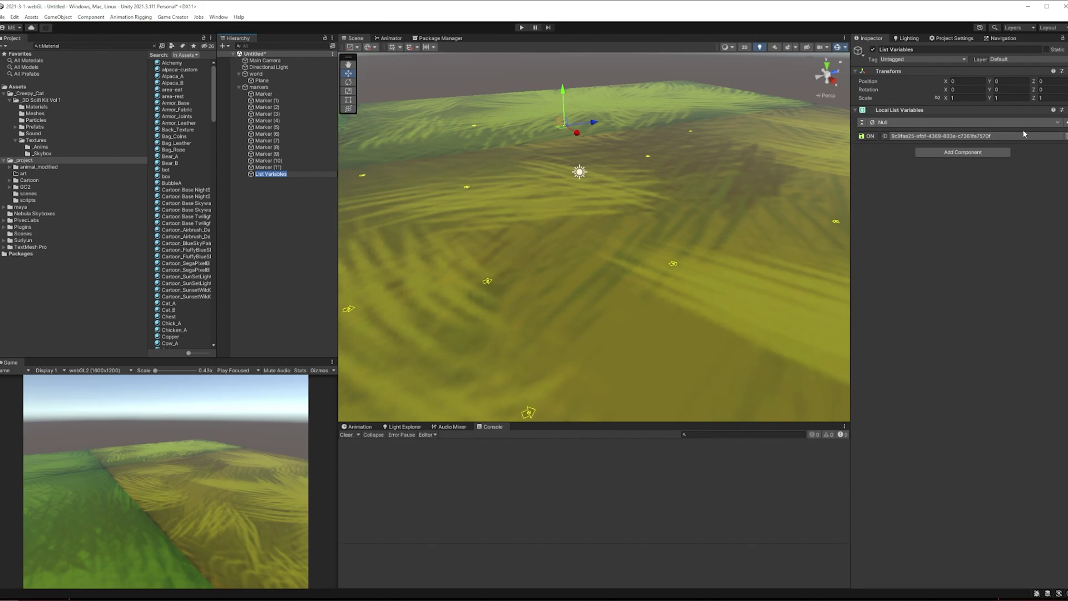
Add empty entries to the local list until it runs from 0 to 10.
click(1065, 123)
click(1065, 122)
click(1065, 122)
click(1065, 122)
click(1065, 122)
click(1065, 122)
click(1065, 122)
click(1065, 123)
click(1065, 123)
click(1065, 124)
click(1066, 124)
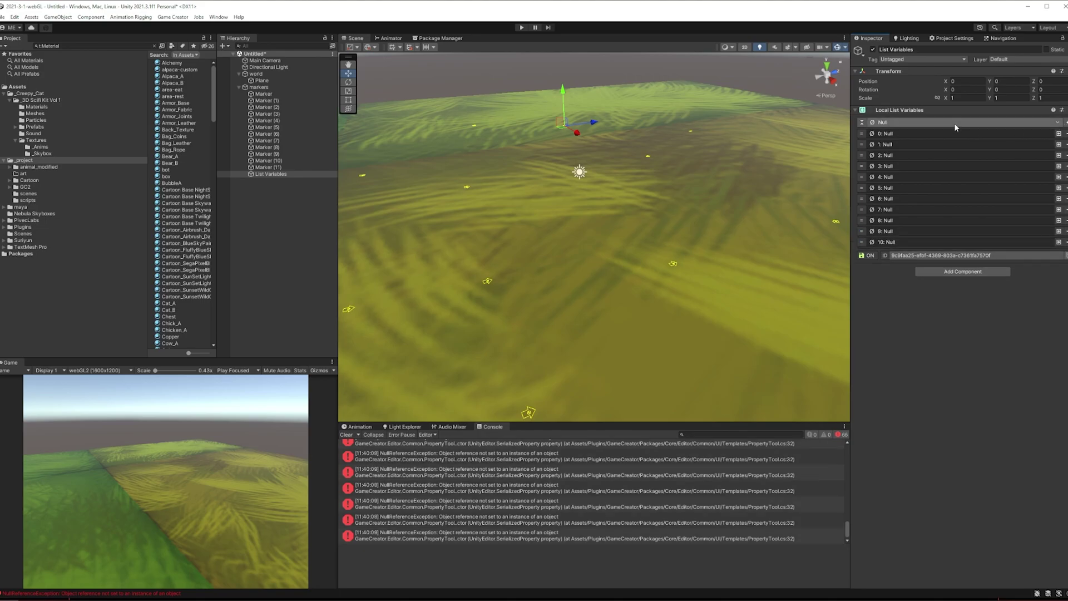
Set the list's Value Type to Game Object and assign Marker through Marker (5) to entries 0–5.
click(1057, 123)
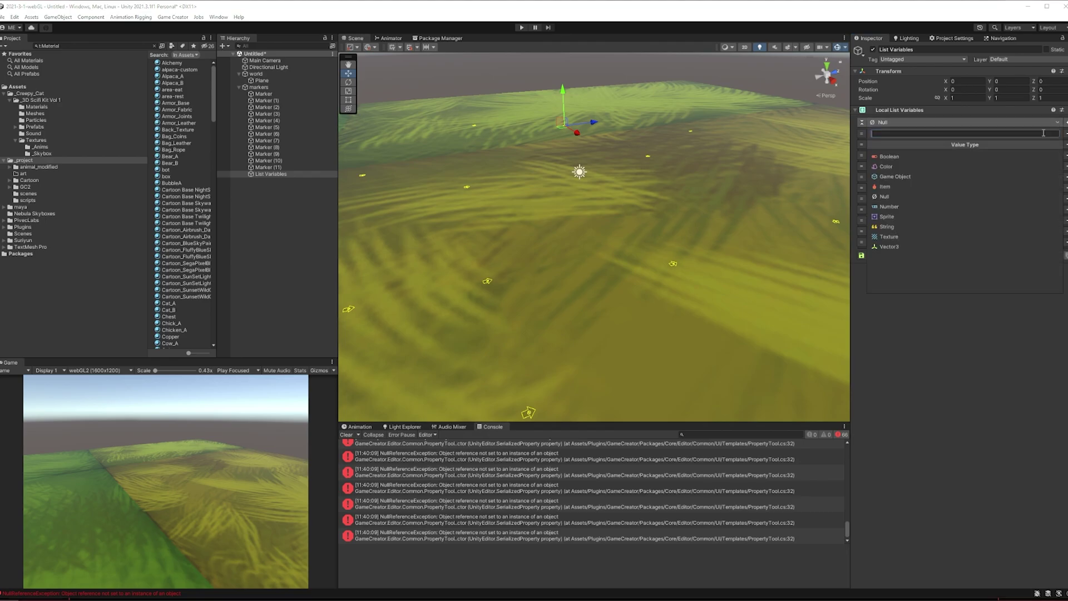
click(919, 178)
drag(264, 94, 953, 144)
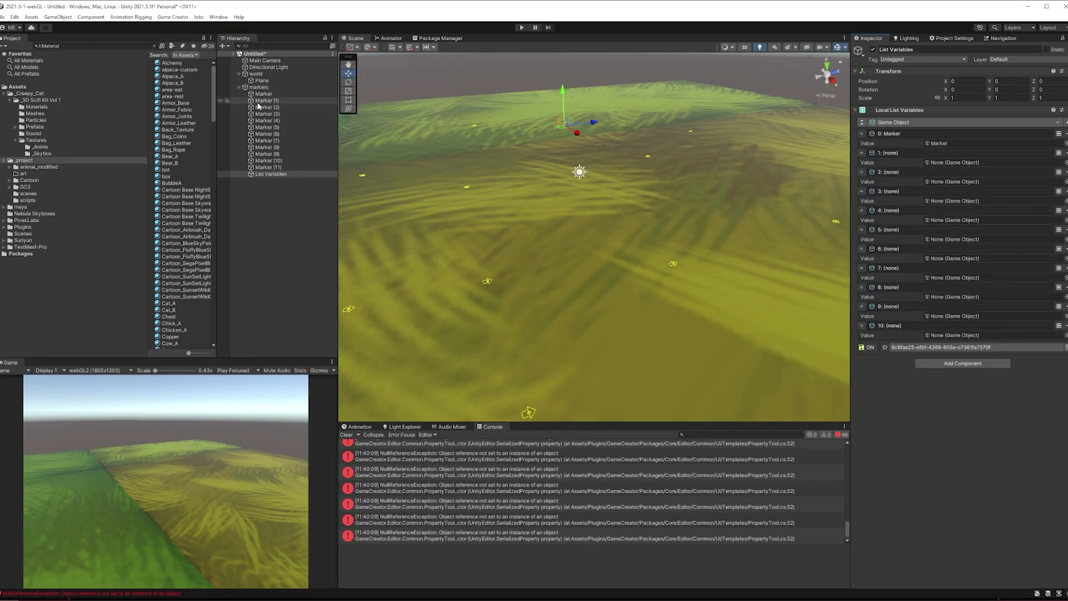
drag(266, 101, 969, 164)
mouse_move(269, 113)
mouse_down()
mouse_move(840, 184)
mouse_move(937, 182)
mouse_up()
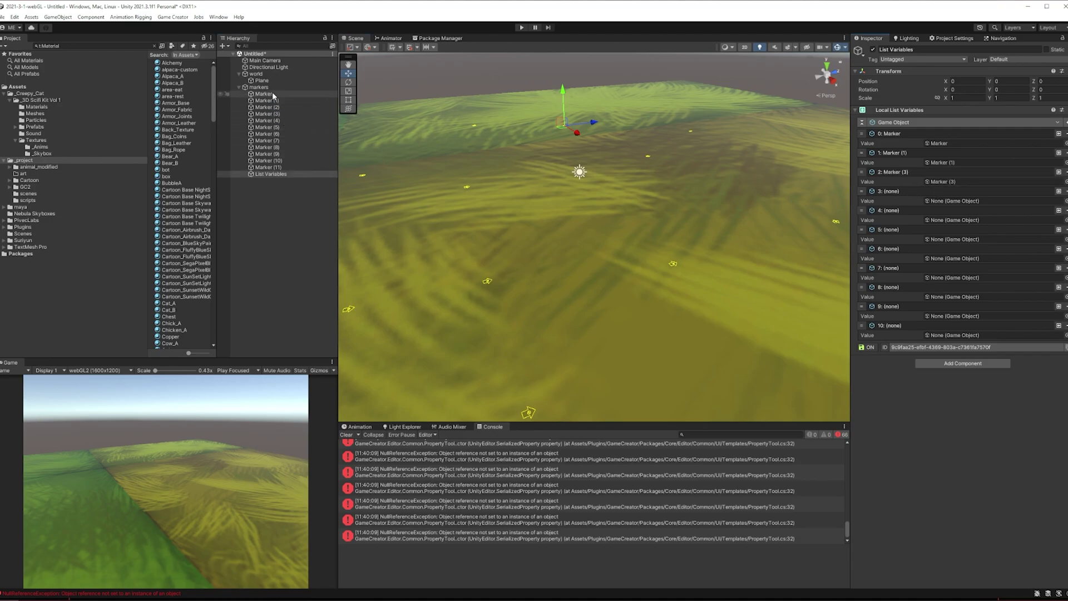
mouse_move(267, 108)
mouse_down()
mouse_move(668, 189)
mouse_move(936, 183)
mouse_up()
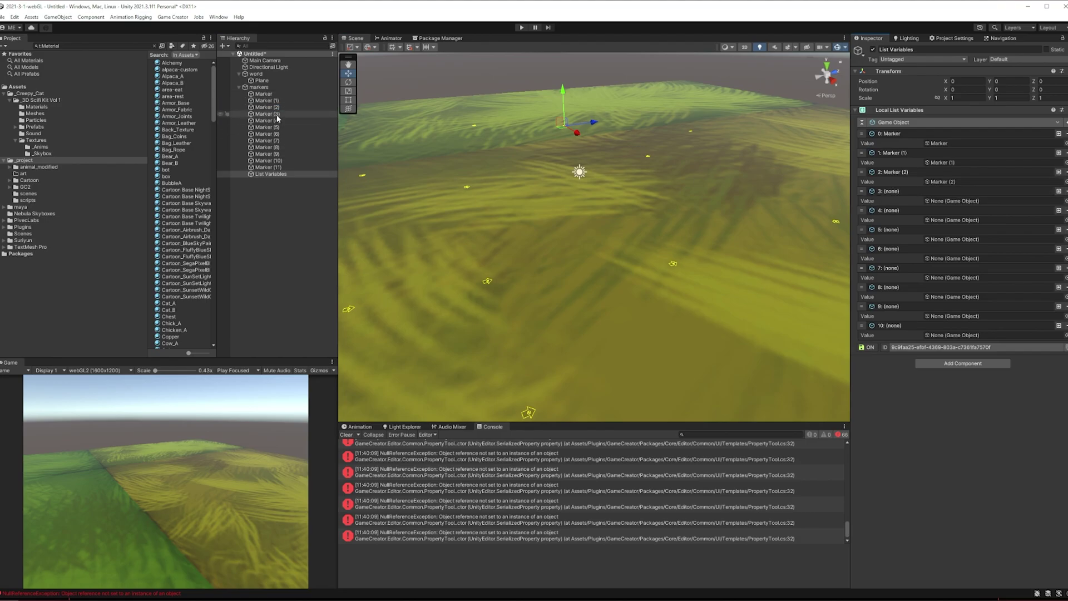
mouse_move(277, 119)
mouse_down()
mouse_move(933, 211)
mouse_move(941, 201)
mouse_up()
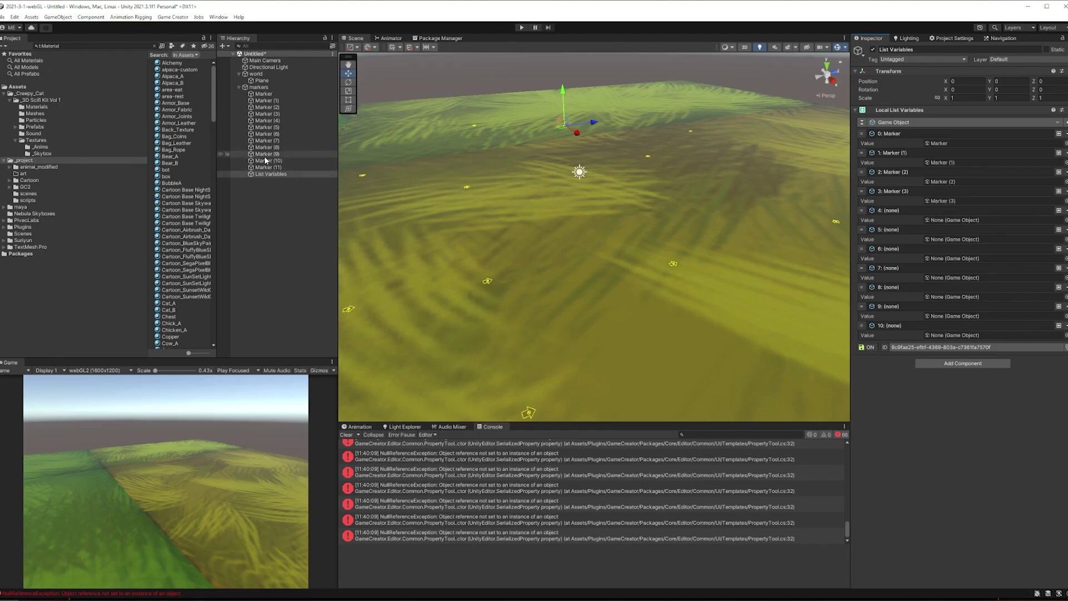
drag(278, 120, 939, 220)
mouse_move(278, 127)
mouse_down()
mouse_move(953, 235)
mouse_move(952, 245)
mouse_up()
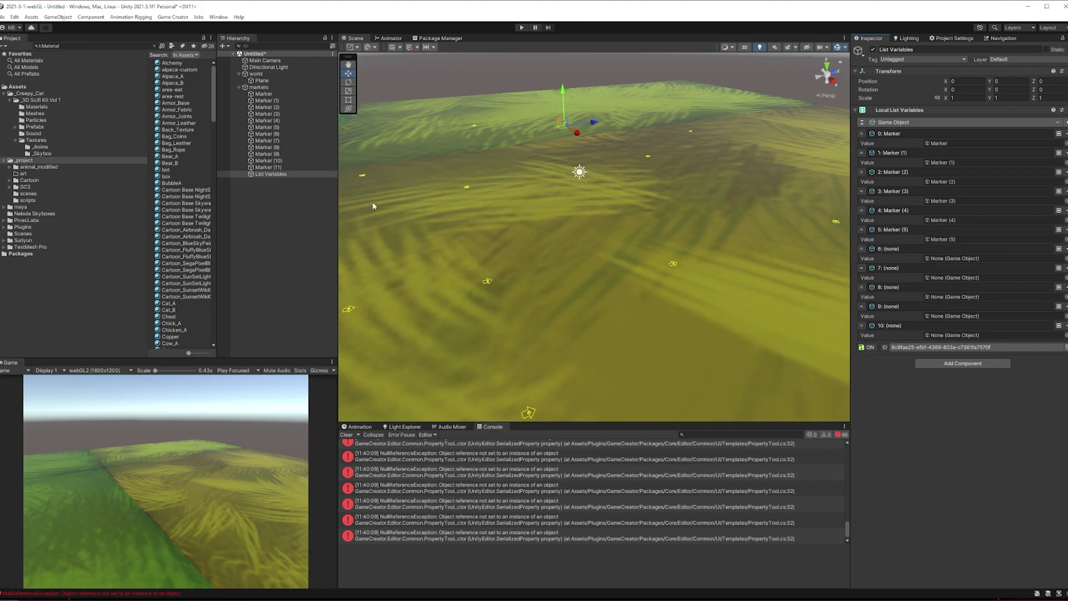
Attempt to assign Marker (6) to entry 6 and inspect the markers to verify them.
mouse_move(267, 133)
mouse_down()
mouse_move(821, 259)
mouse_move(952, 262)
mouse_up()
click(272, 135)
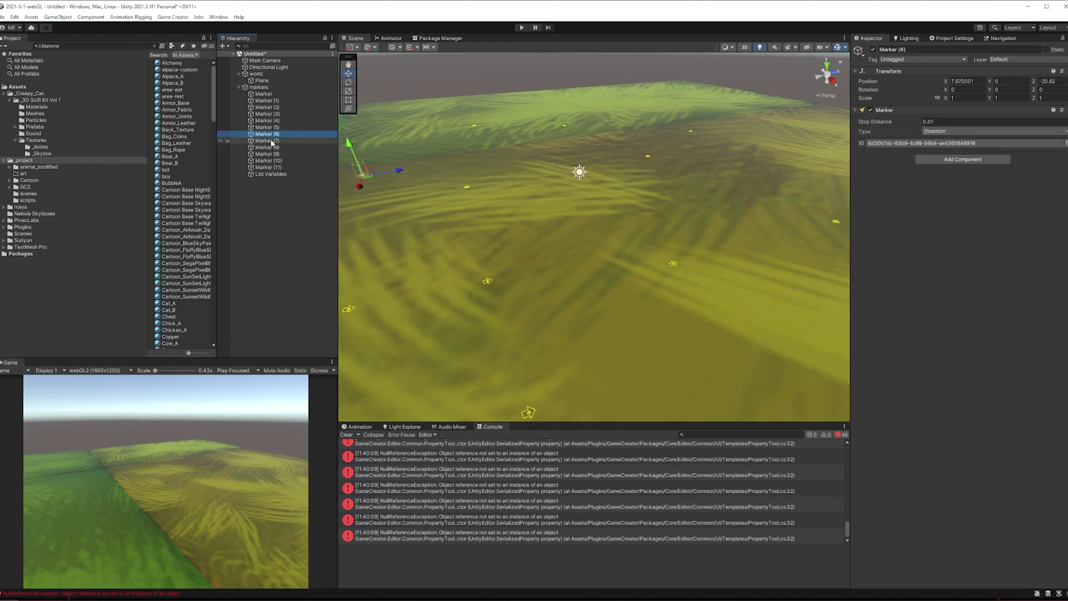
click(267, 101)
click(259, 88)
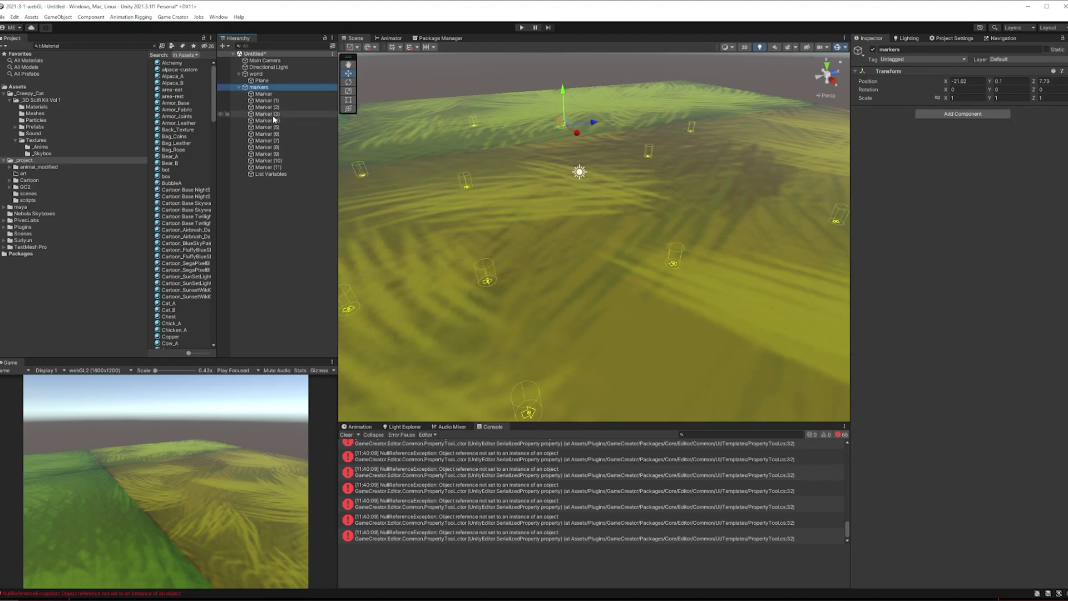
click(268, 94)
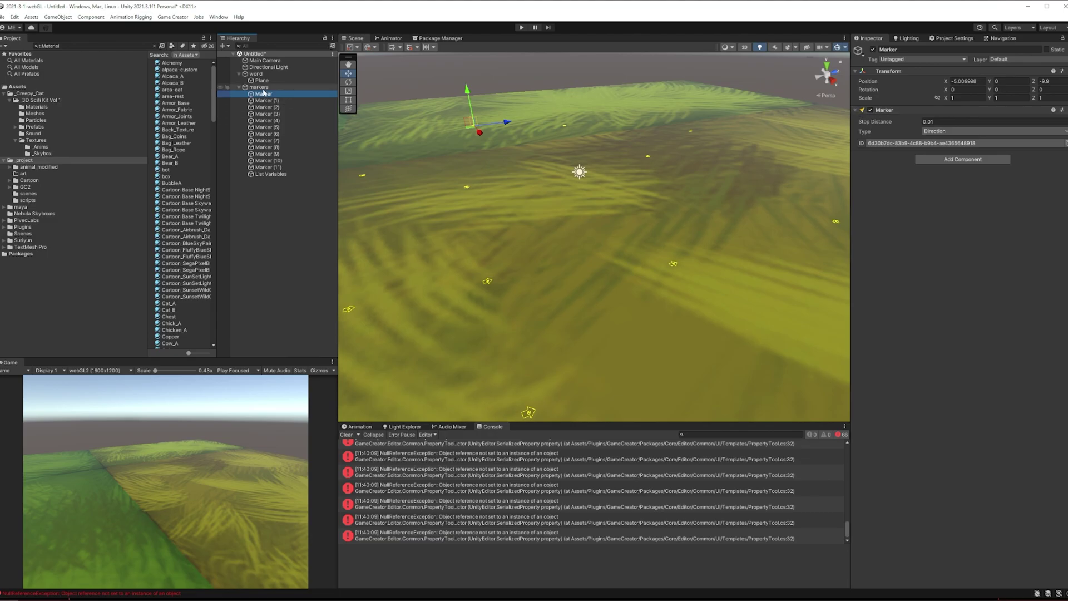
click(272, 174)
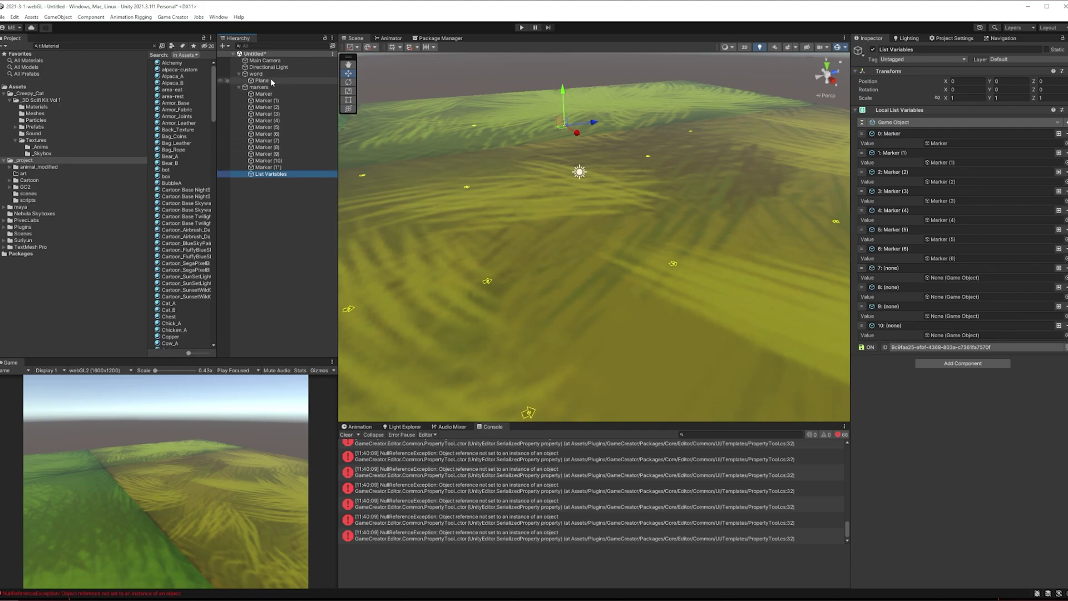
Assign Marker (7) through Marker (11) to list entries 7 to 11.
click(942, 270)
mouse_move(941, 269)
mouse_down()
mouse_move(955, 255)
mouse_move(960, 280)
mouse_up()
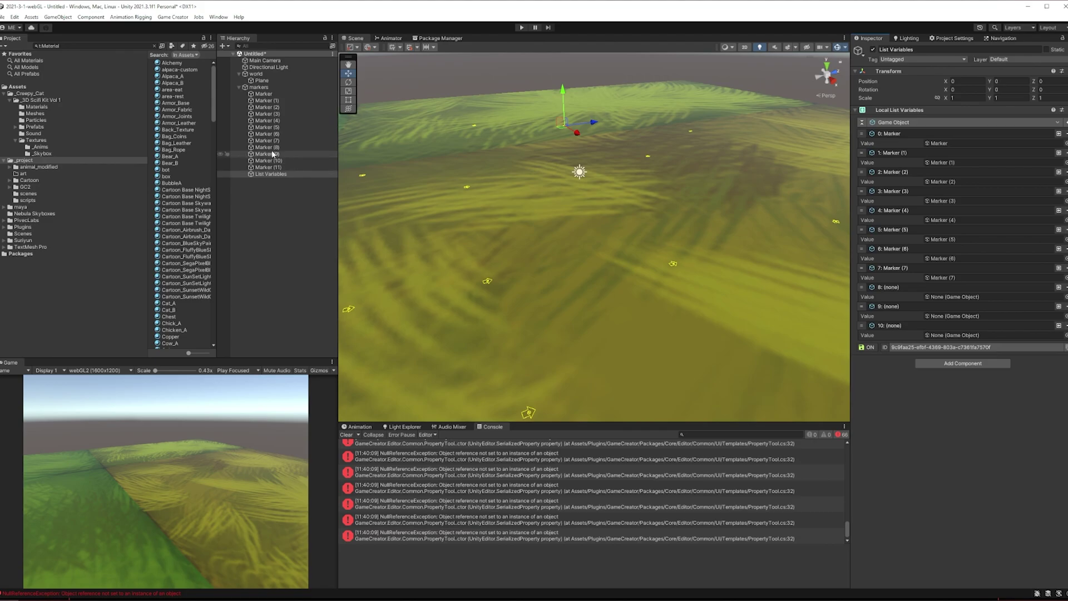
mouse_move(271, 148)
mouse_down()
mouse_move(801, 274)
mouse_move(934, 267)
mouse_move(948, 297)
mouse_up()
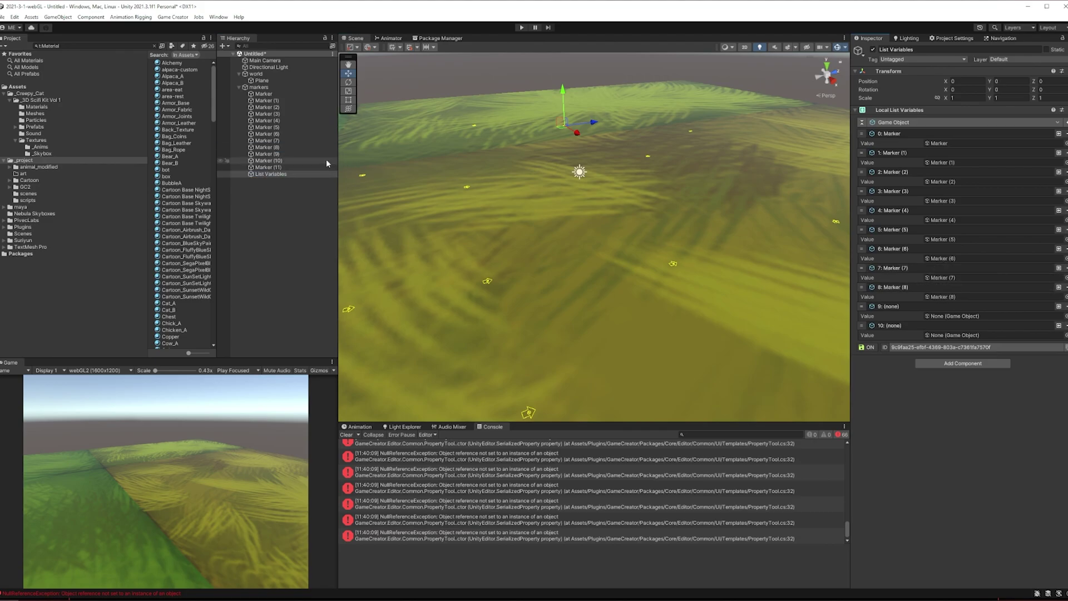
drag(272, 154, 958, 323)
drag(277, 161, 945, 335)
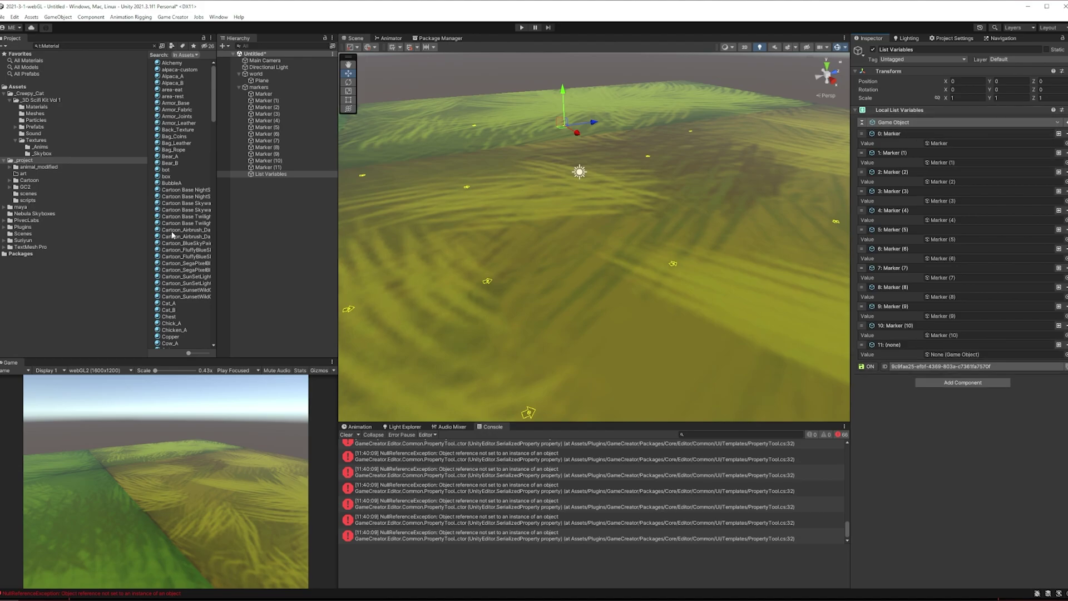
mouse_move(267, 167)
mouse_down()
mouse_move(973, 341)
mouse_move(960, 357)
mouse_up()
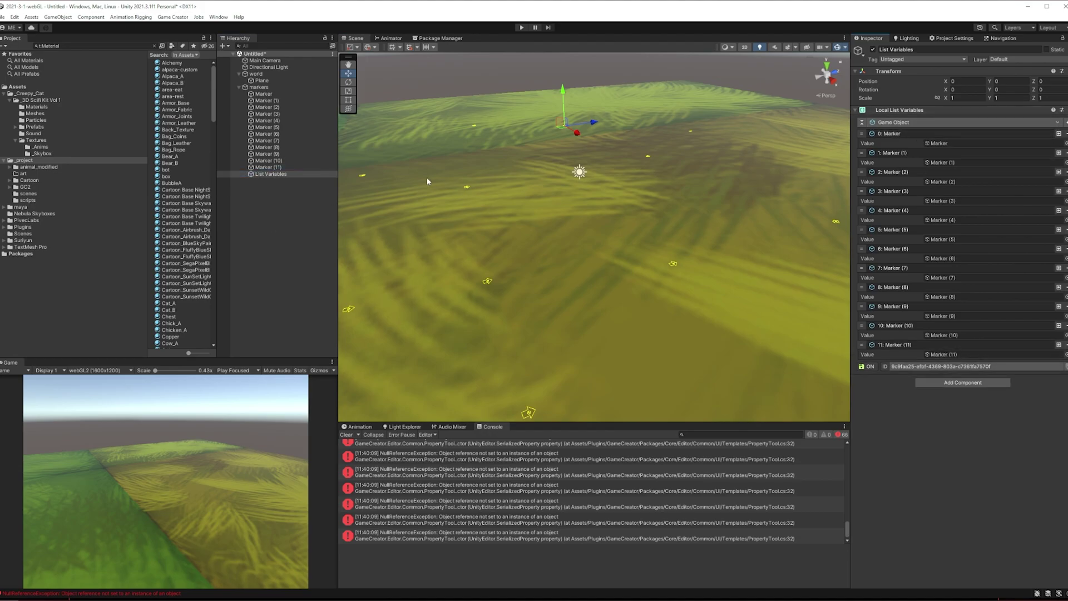
Make all twelve markers children of List Variables and move List Variables to the scene root.
click(272, 94)
shift+click(272, 168)
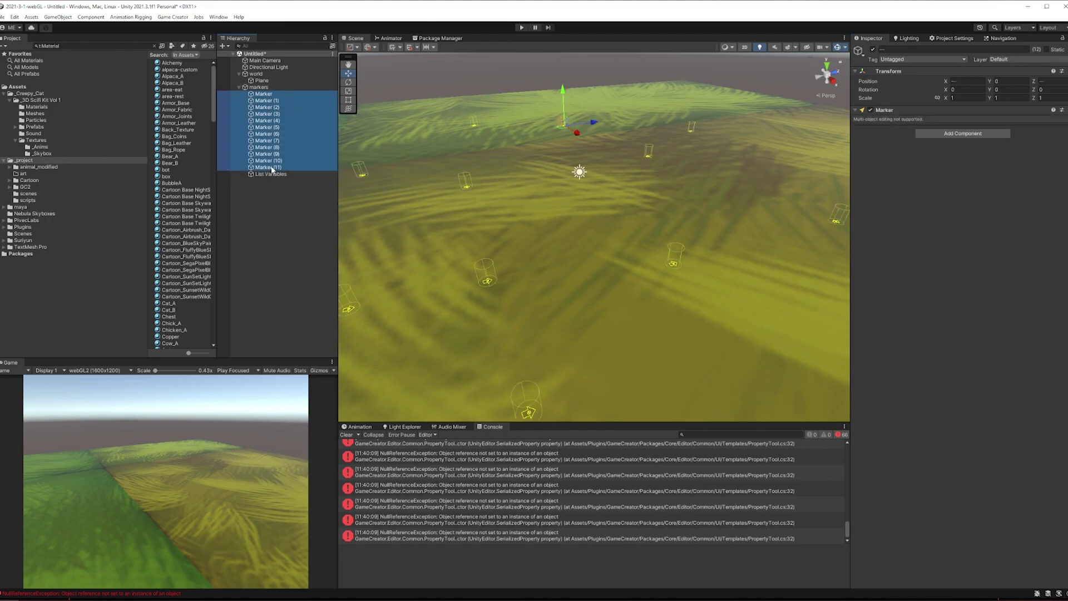
drag(272, 170, 276, 176)
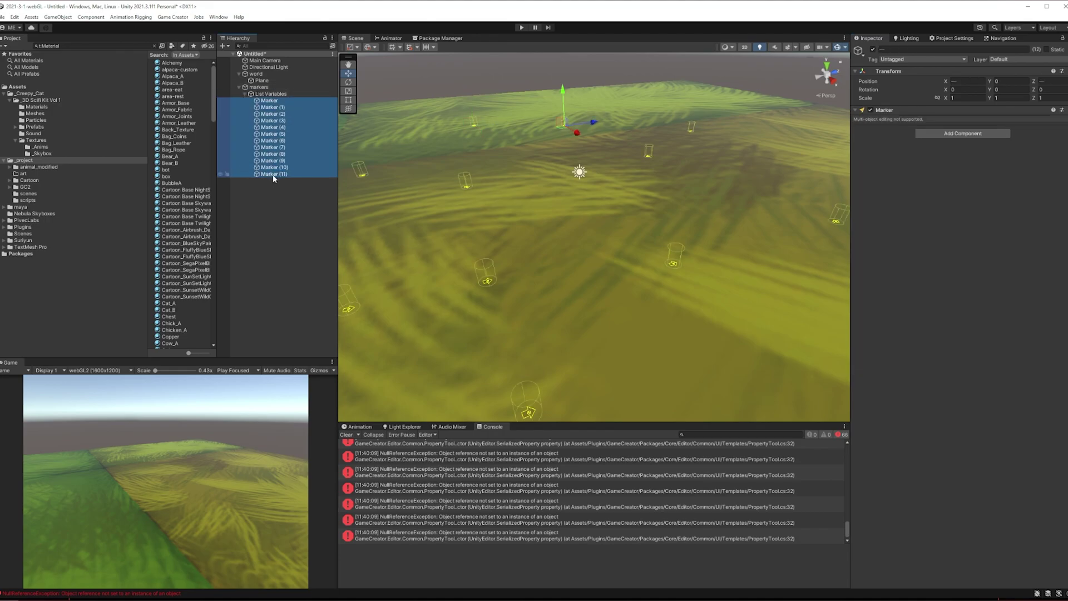
click(259, 87)
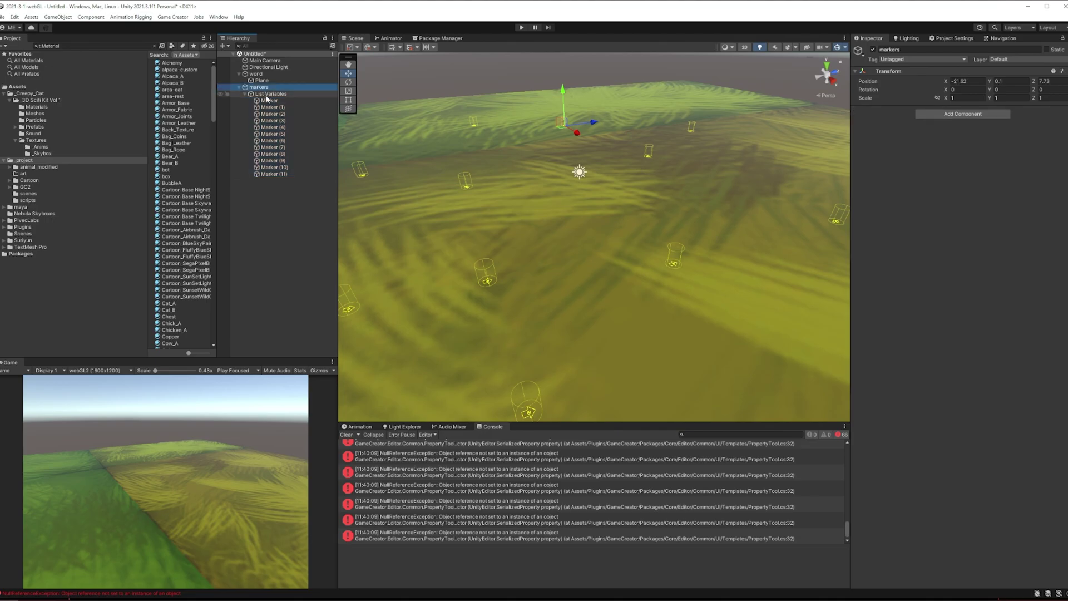
click(267, 94)
drag(267, 98, 269, 139)
Delete the old empty markers parent and rename List Variables to 'markers'.
click(265, 89)
key(Delete)
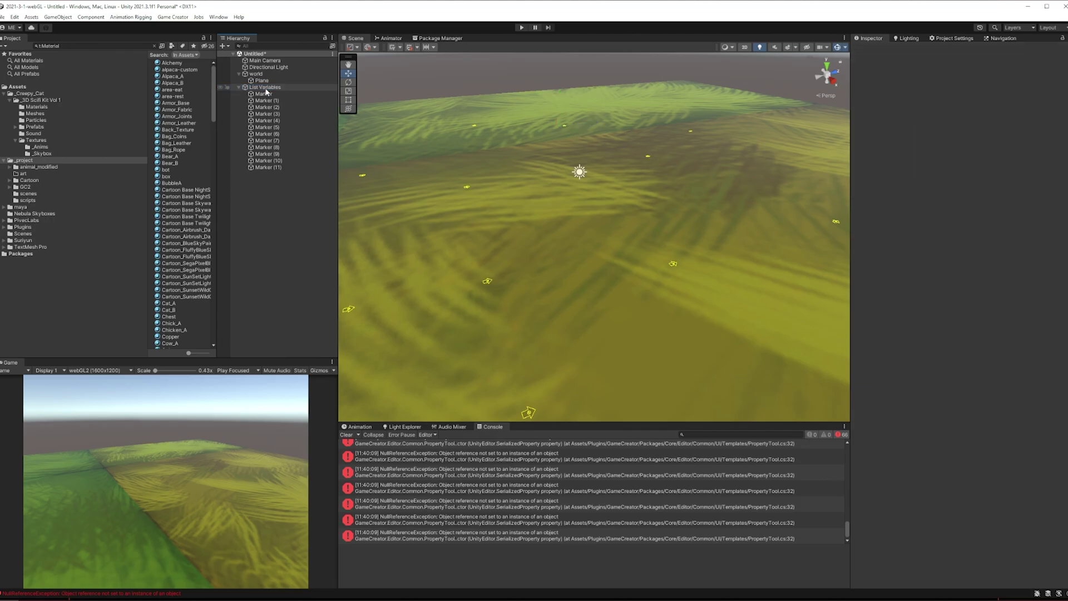
click(265, 88)
click(264, 89)
text(markers)
key(Return)
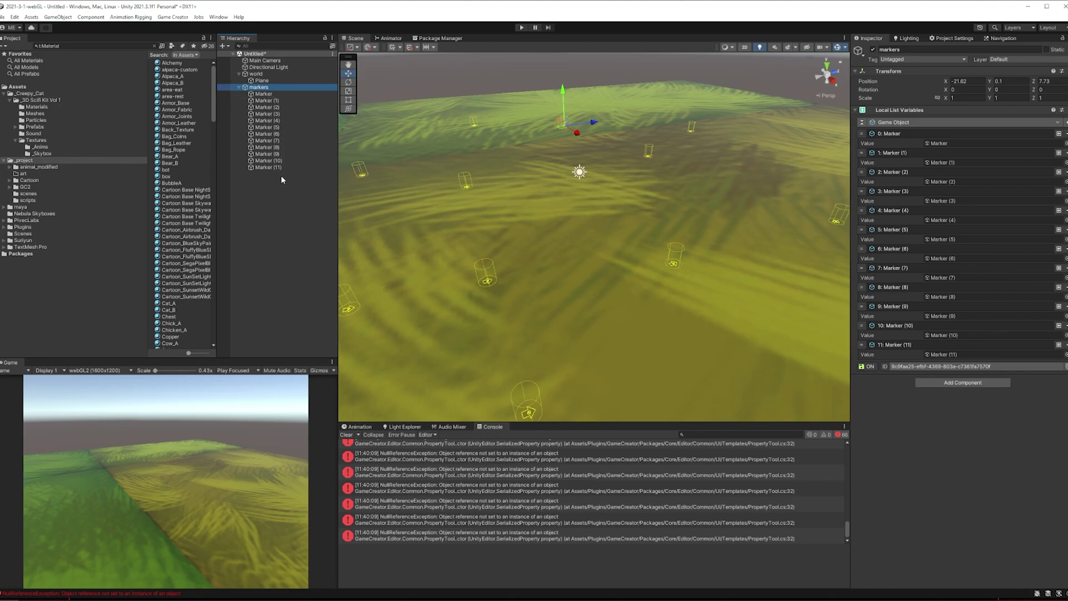
alt+drag(605, 280, 640, 281)
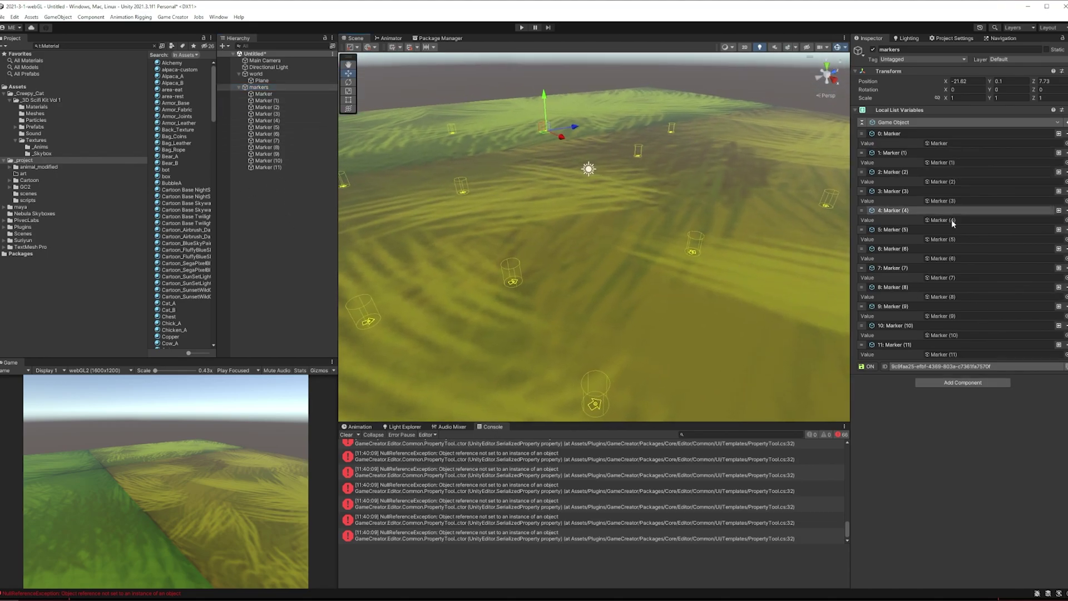
Create an empty object at the scene root named 'spawner'.
click(292, 221)
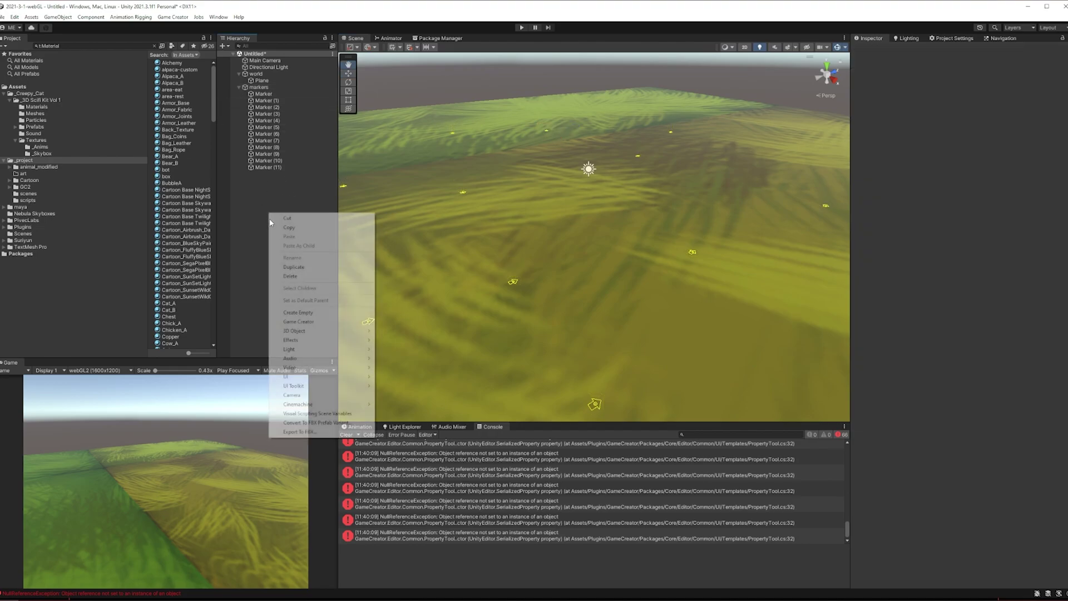
right_click(269, 213)
click(298, 312)
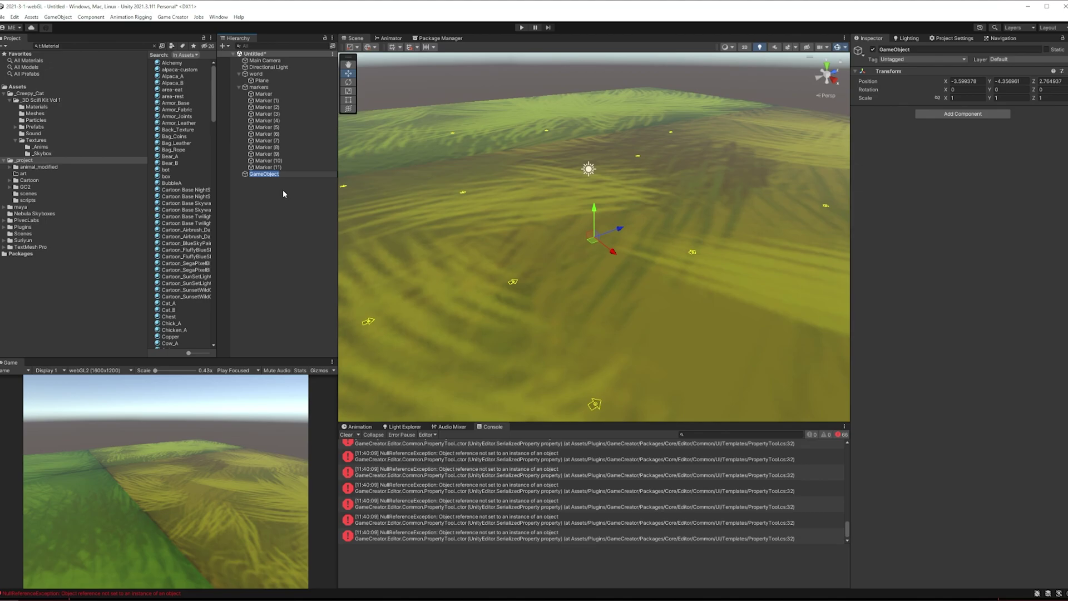
text(spawner)
key(Return)
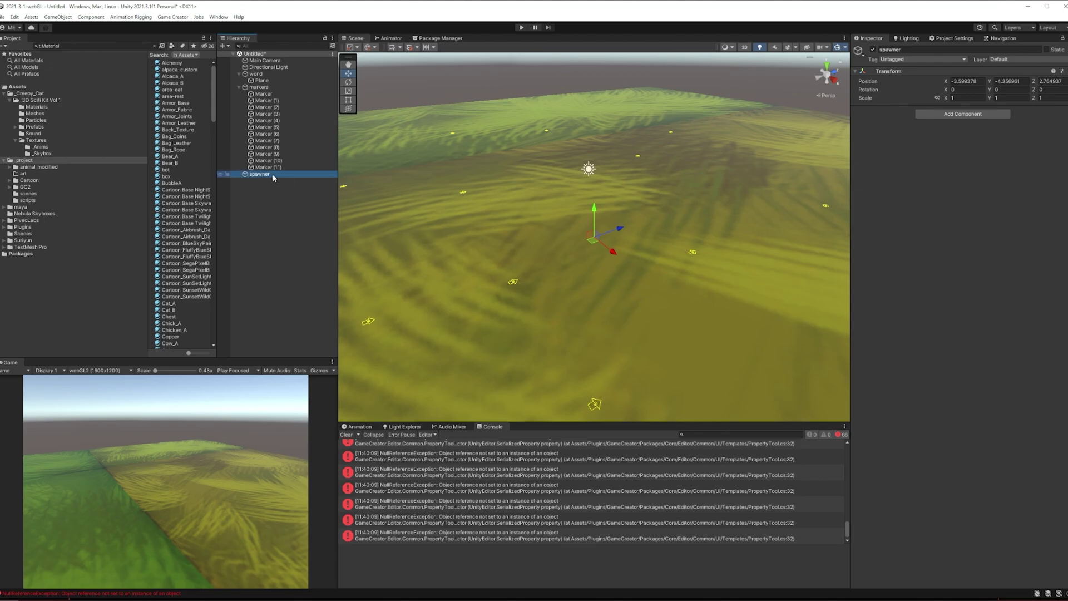
Add an empty child under spawner named 'select from list'.
right_click(273, 176)
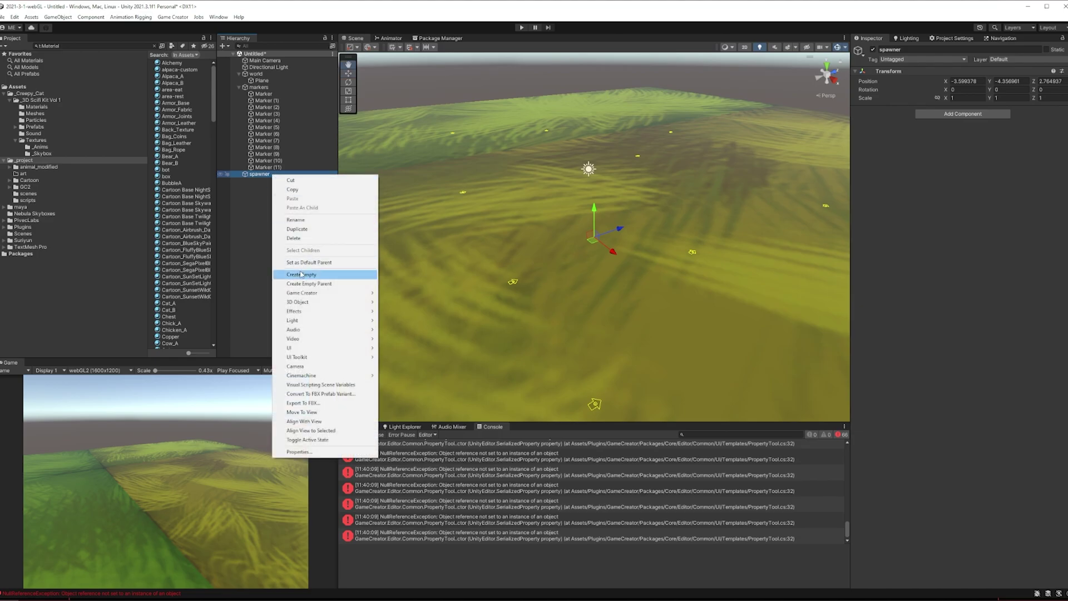
click(300, 273)
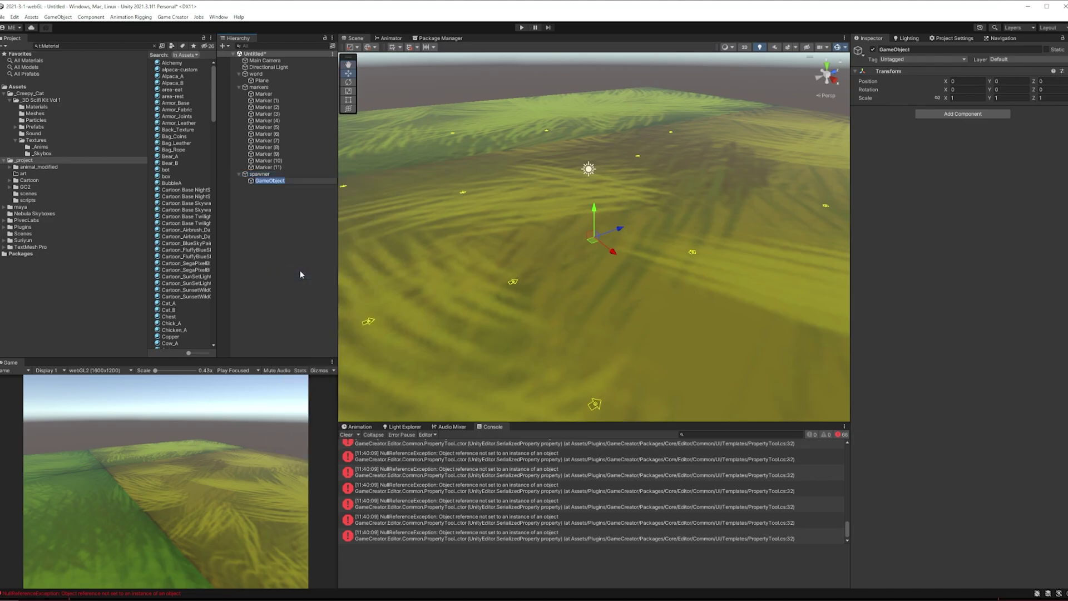
text(select from list)
Confirm the 'select from list' name and add an Actions component, undoing a stray Trigger component.
key(Return)
click(971, 115)
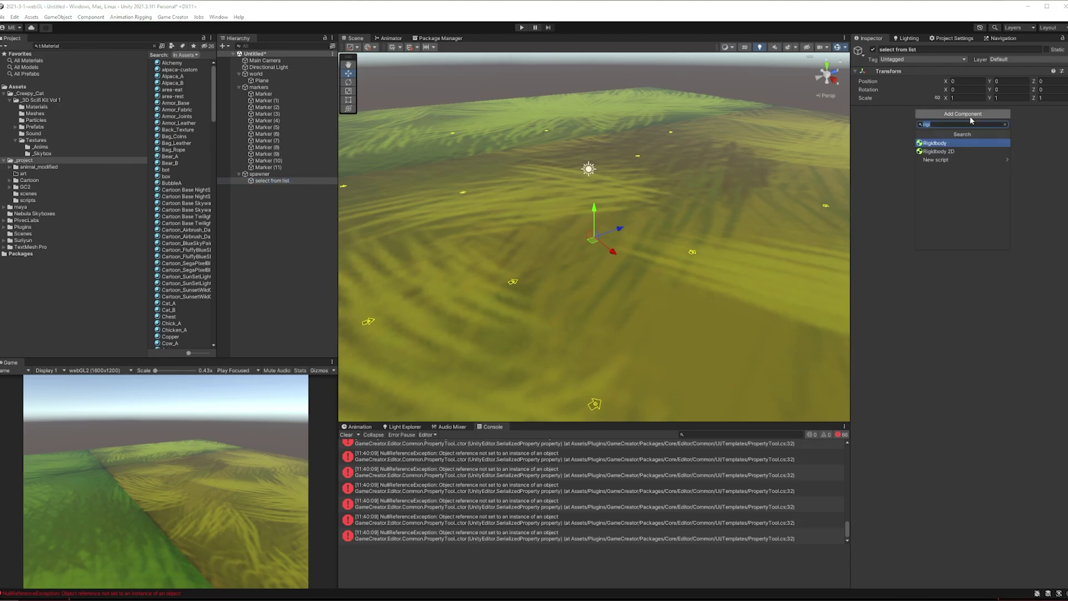
text(trigger)
key(Return)
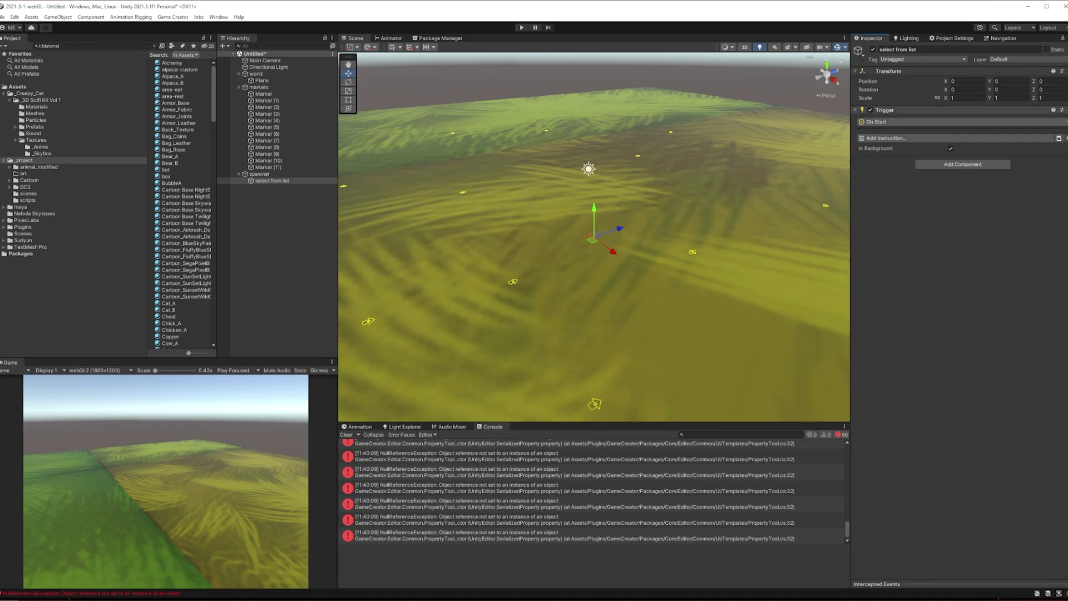
key(ctrl+z)
click(983, 115)
text(actions)
key(Return)
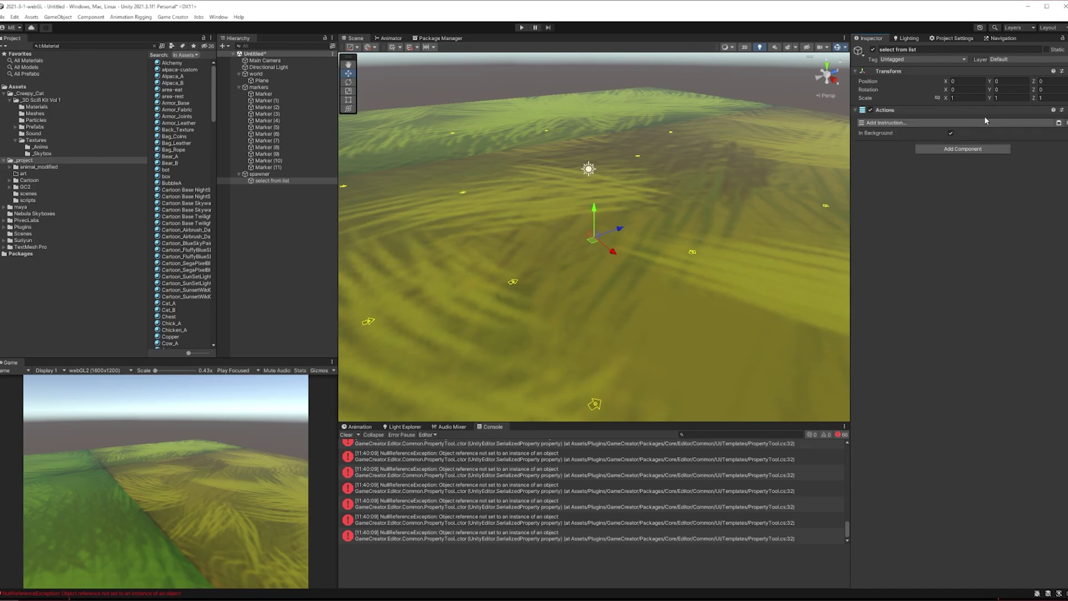
Search the Add Instruction picker for 'listr' and browse the results.
click(977, 126)
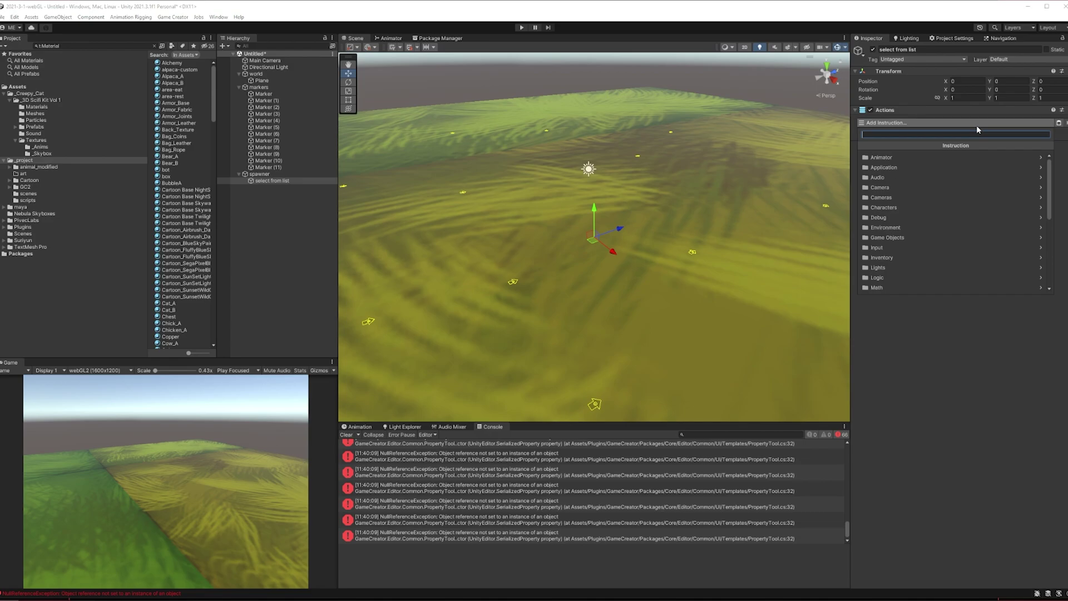
text(listr)
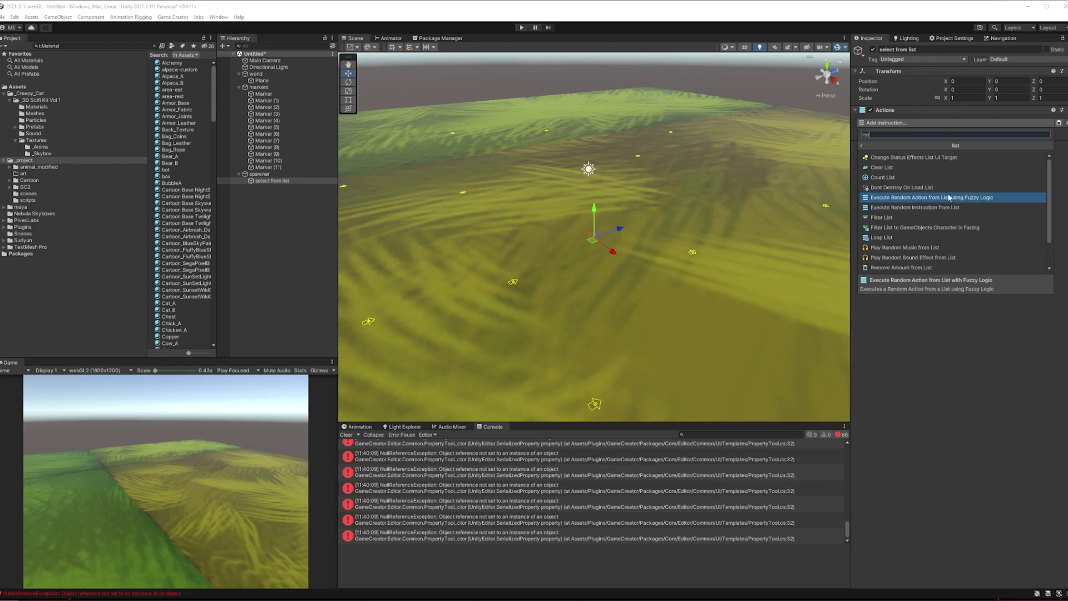
scroll(946, 192, down, 2)
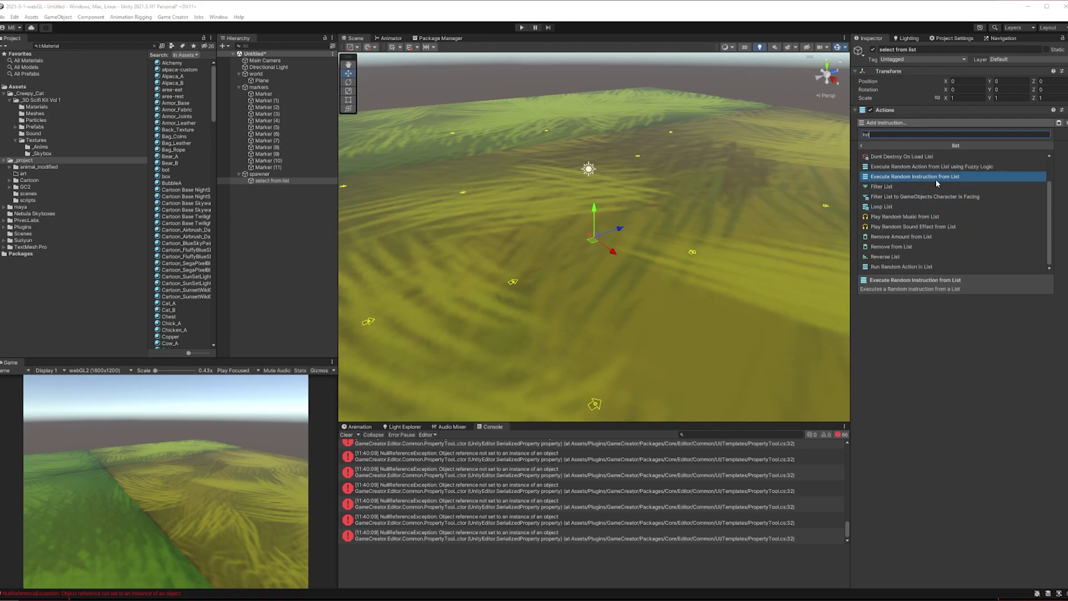
scroll(949, 180, up, 2)
scroll(949, 178, down, 1)
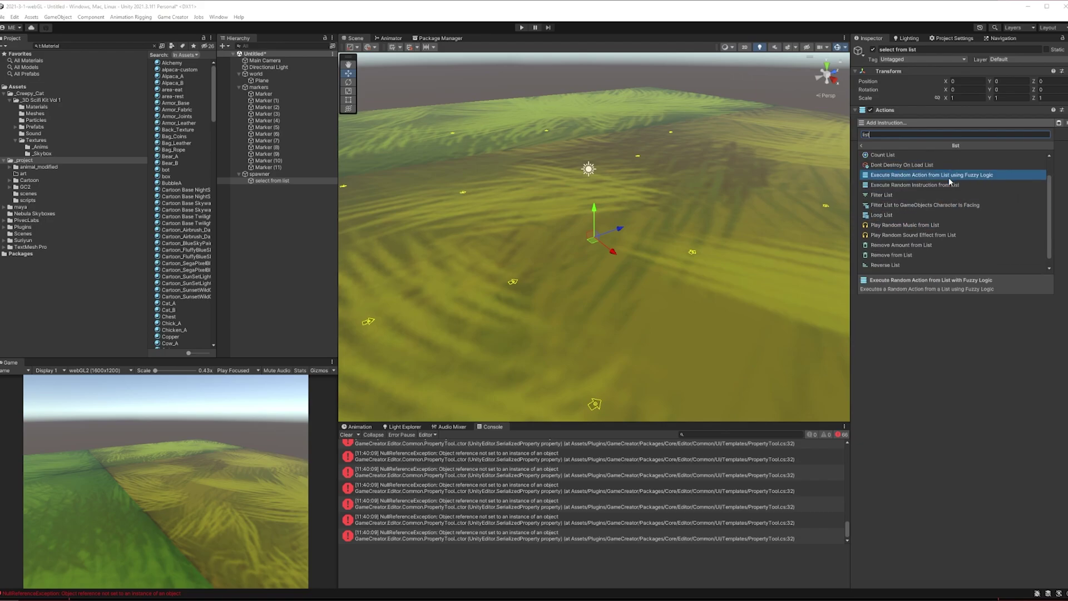
scroll(949, 181, down, 1)
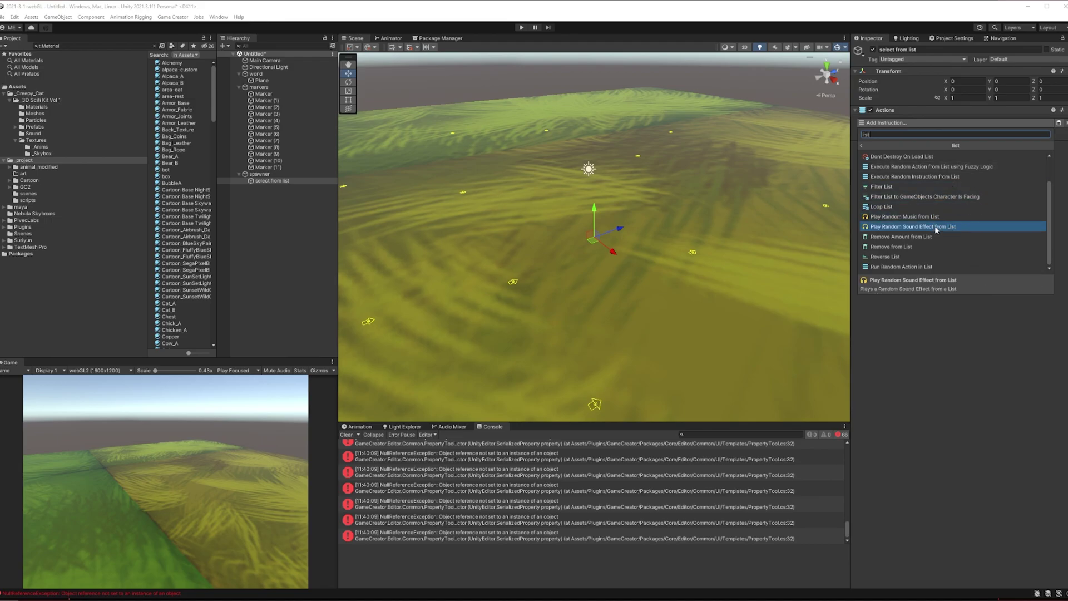
scroll(945, 182, up, 1)
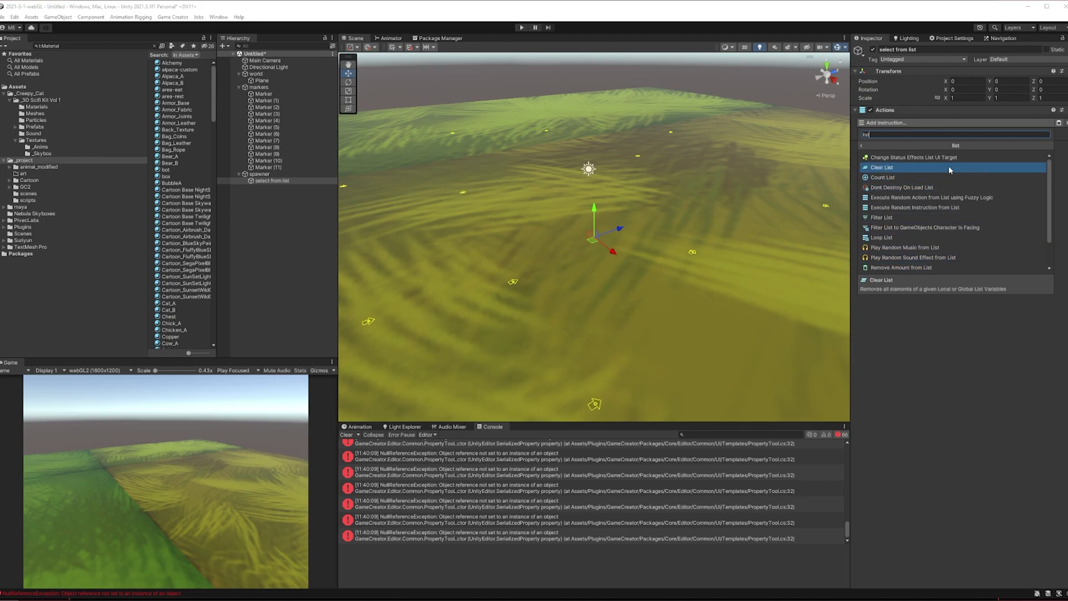
Clear the search and add Shuffle List from the Variables category.
drag(889, 133, 807, 134)
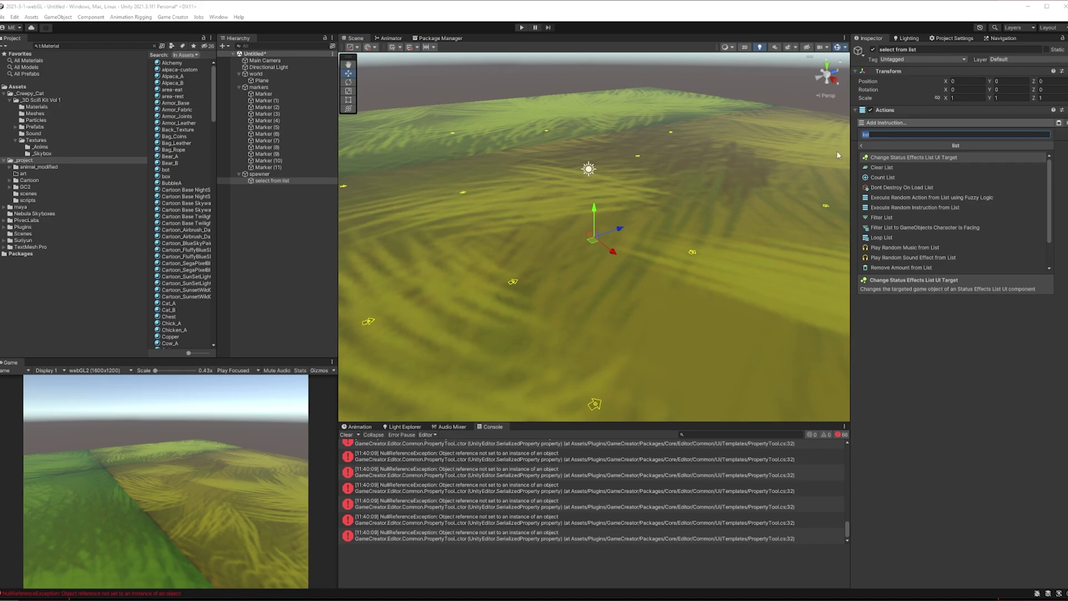
key(BackSpace)
scroll(889, 234, down, 5)
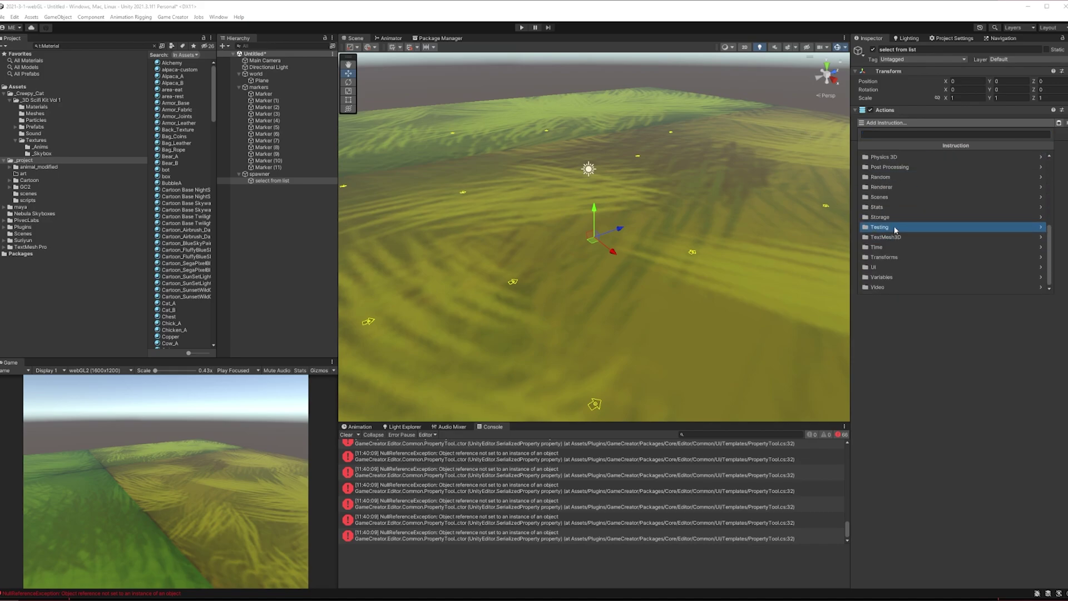
click(881, 277)
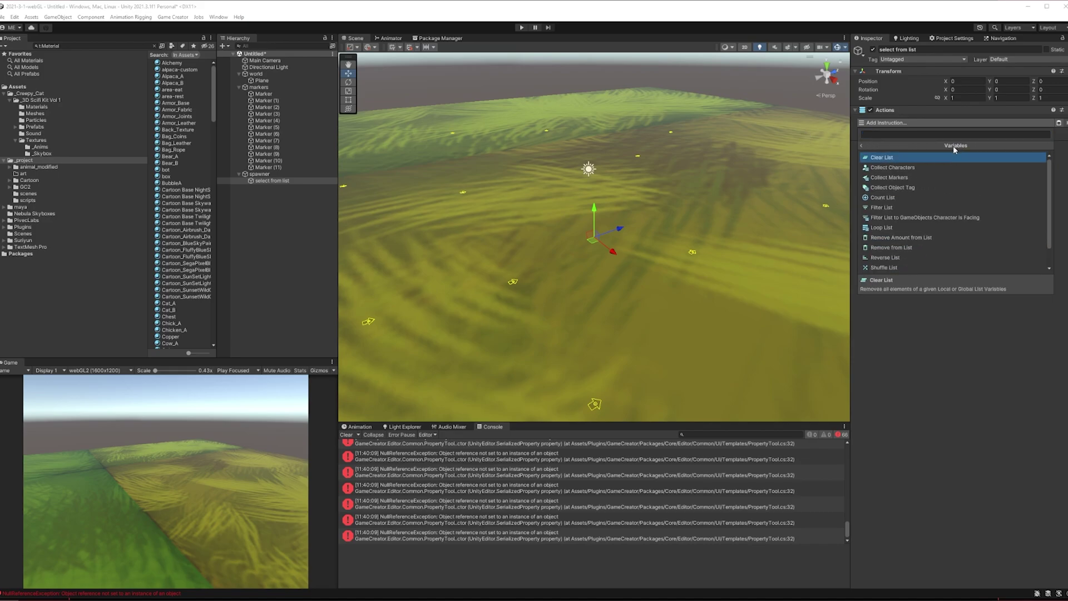
scroll(947, 175, down, 1)
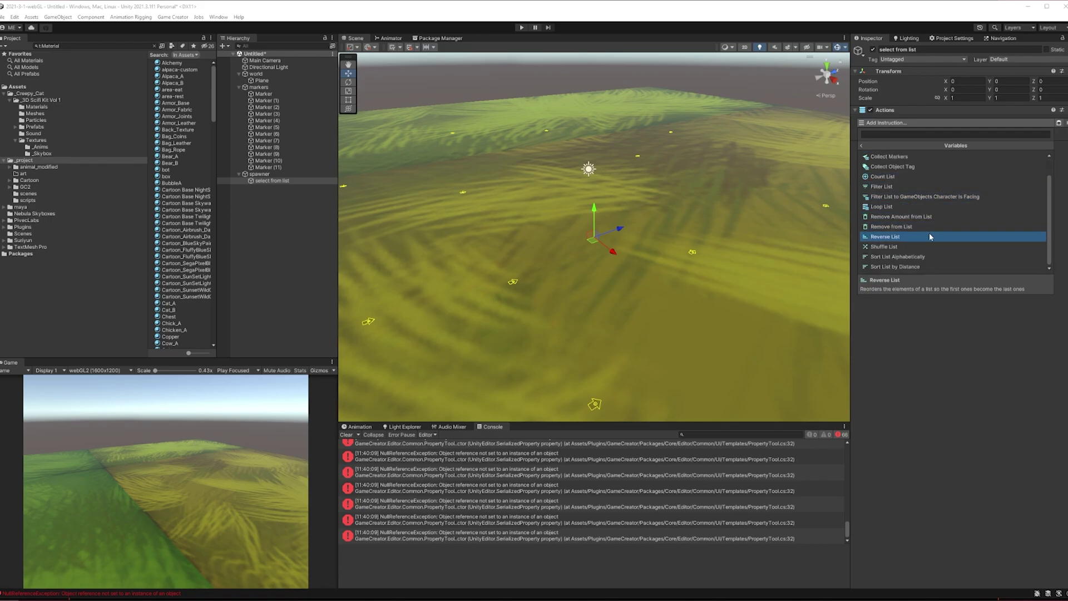
click(923, 246)
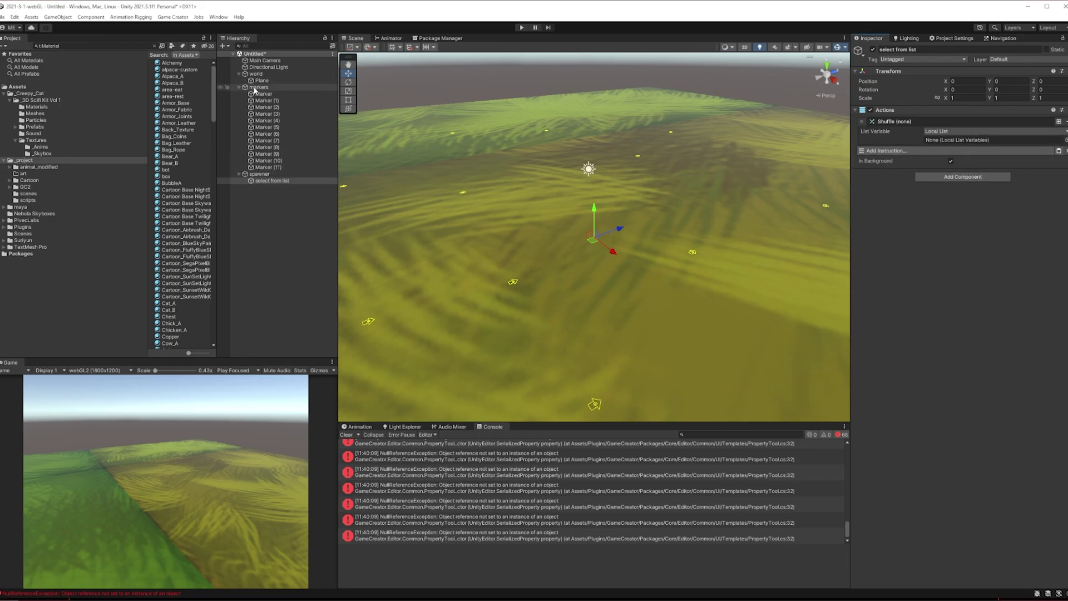
Drop the markers object into the Shuffle instruction's List Variable so it reads 'Shuffle markers'.
drag(256, 89, 962, 140)
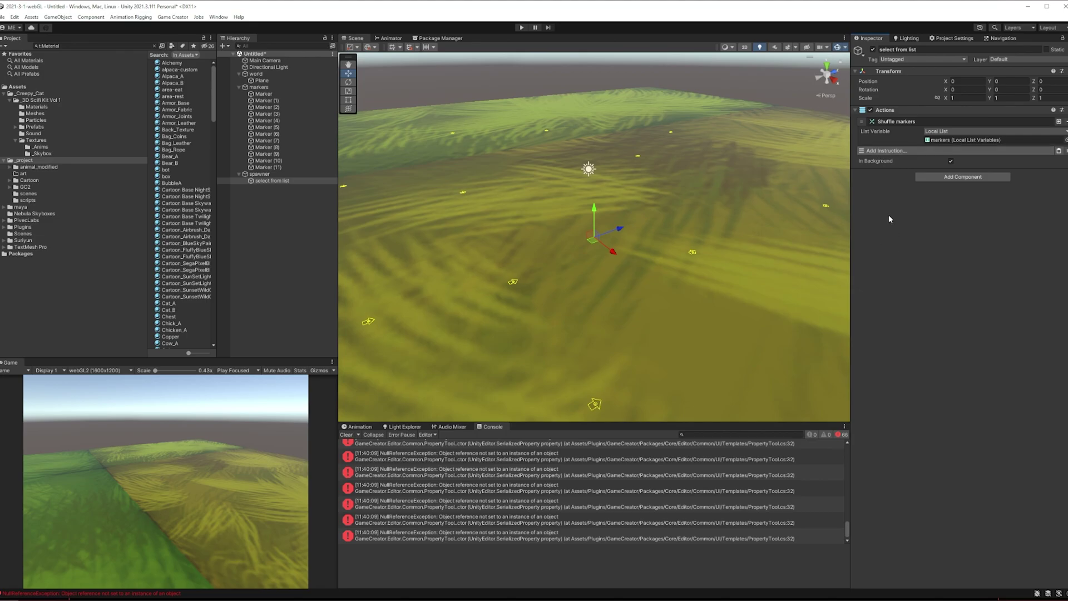
Play-test the scene, inspect the markers list, then stop and select the spawner.
click(521, 27)
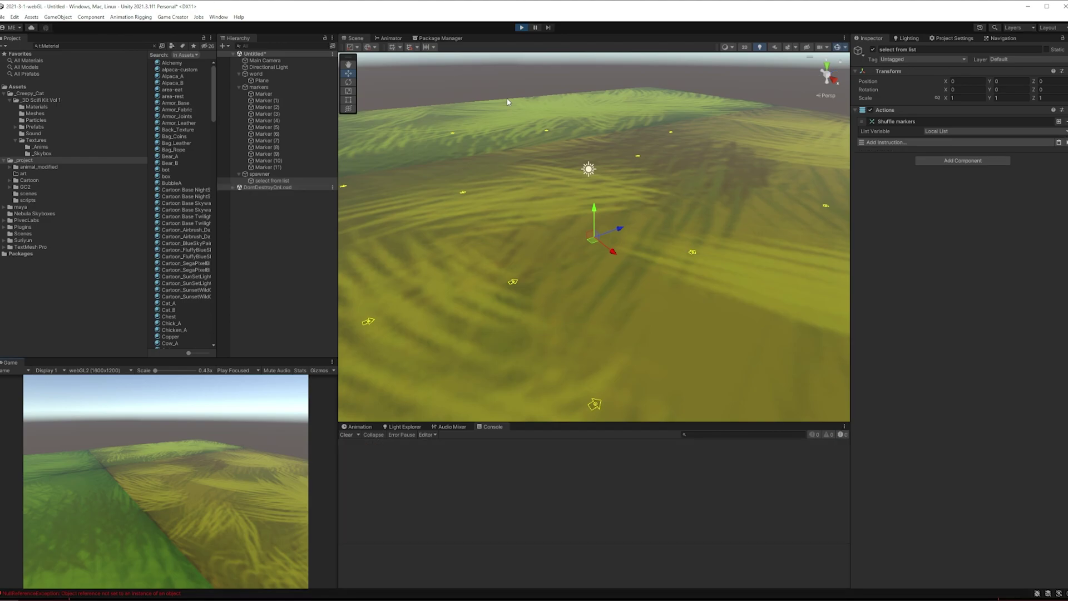
click(273, 88)
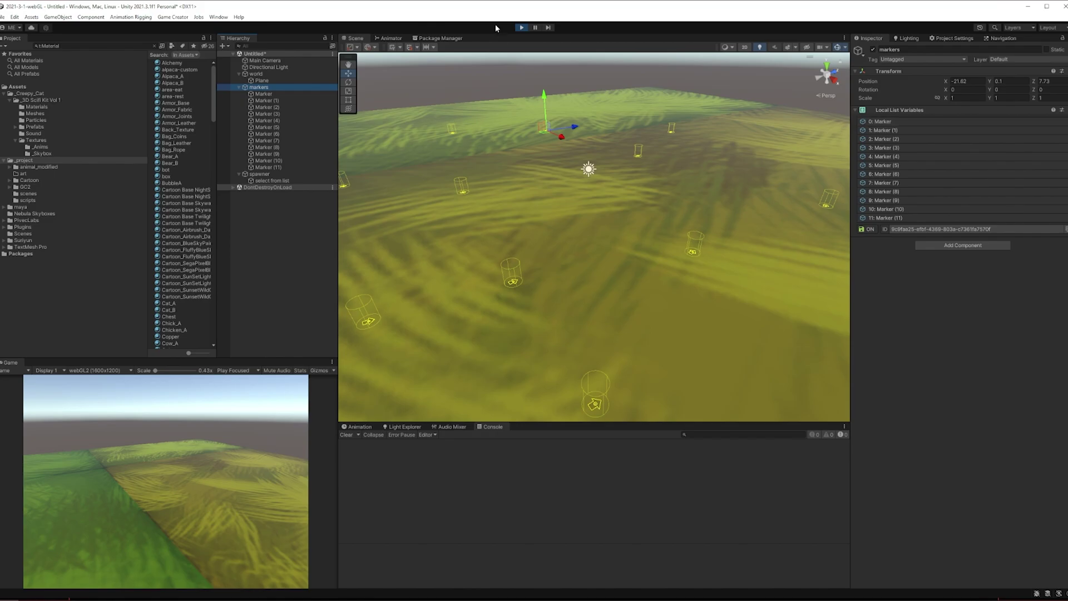
click(521, 28)
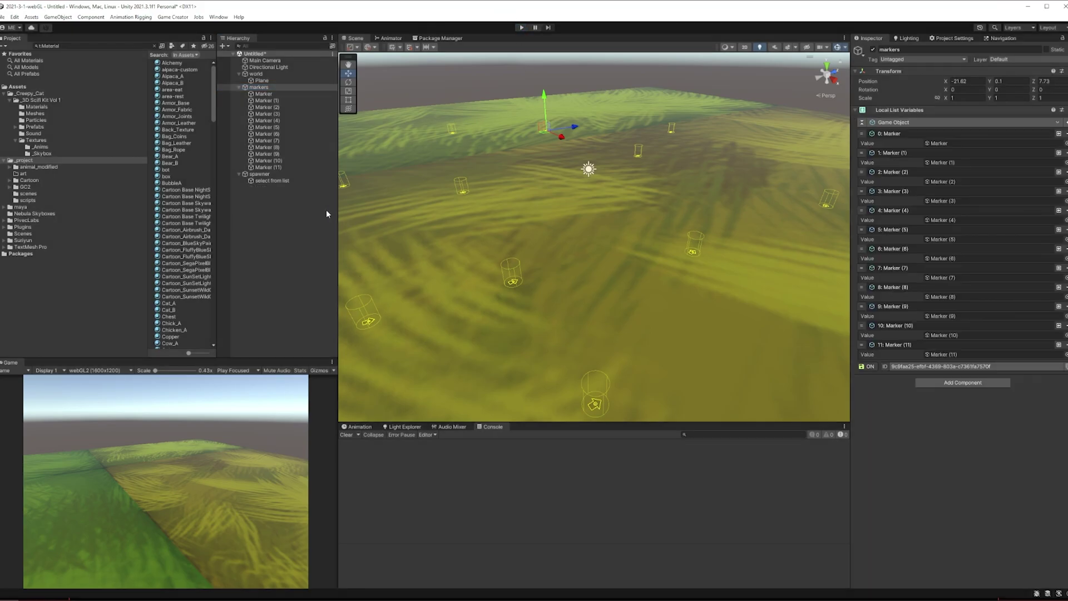
drag(267, 181, 263, 178)
Add a Trigger component to the spawner.
click(948, 114)
text(trigger)
key(Return)
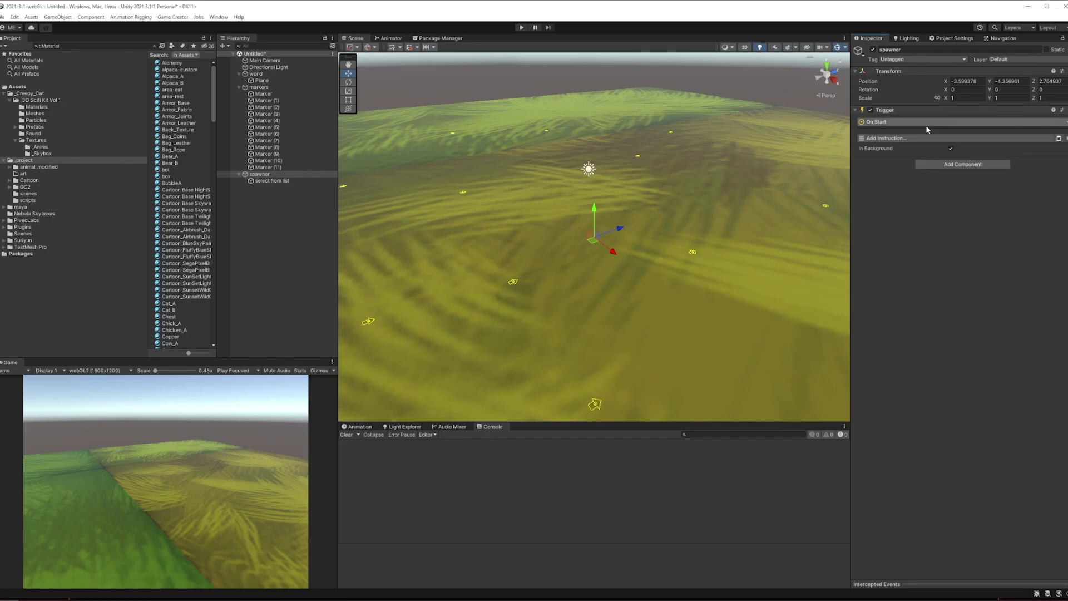
Make the Trigger run the select from list actions, then play-test and check the shuffled markers list.
click(916, 139)
text(run)
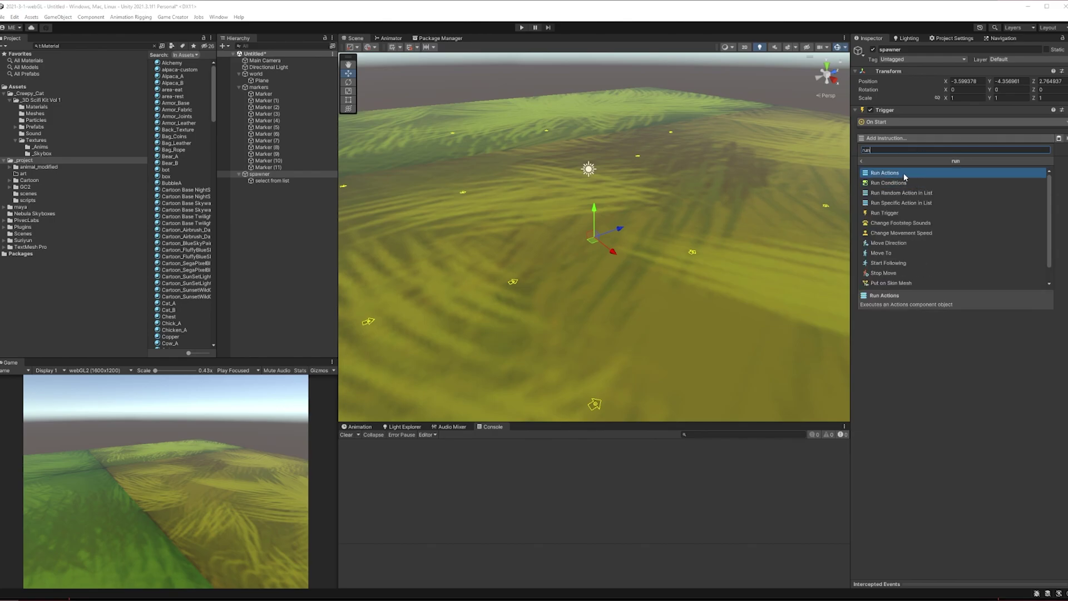
click(903, 173)
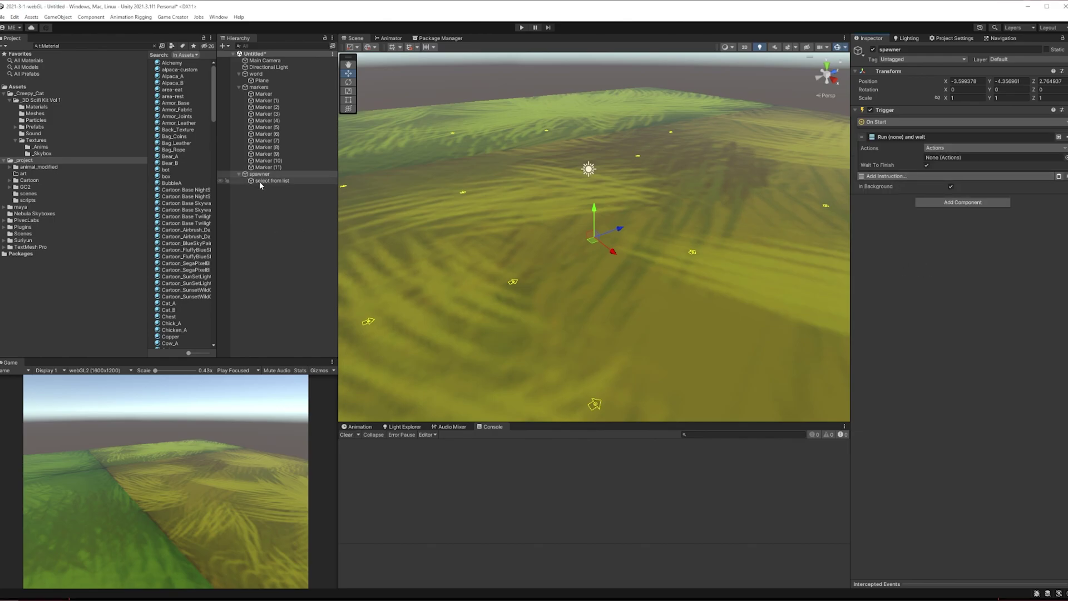
drag(930, 164, 940, 157)
click(521, 27)
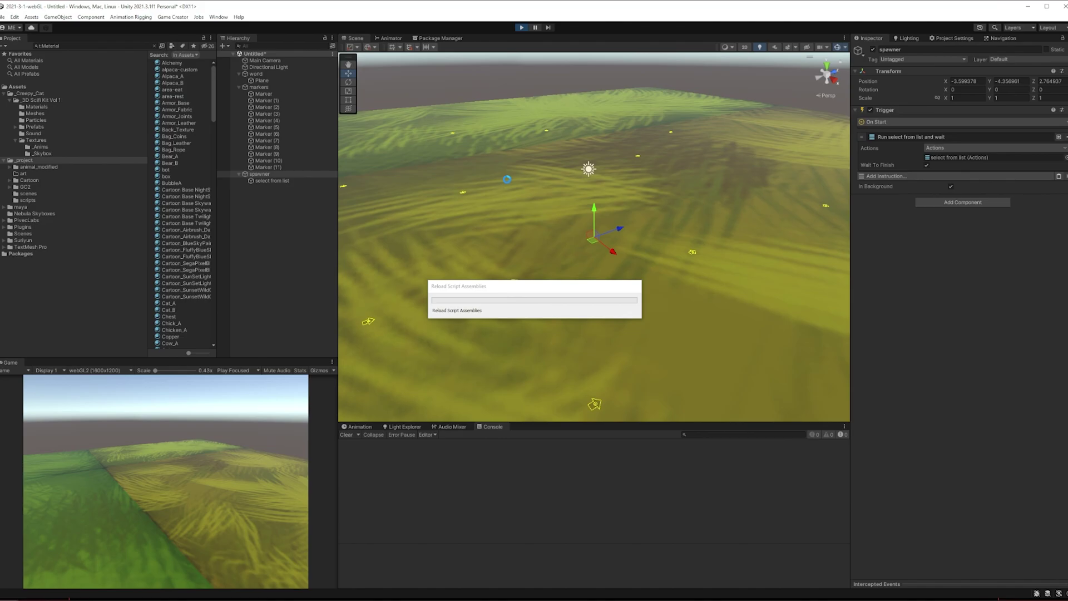
click(257, 87)
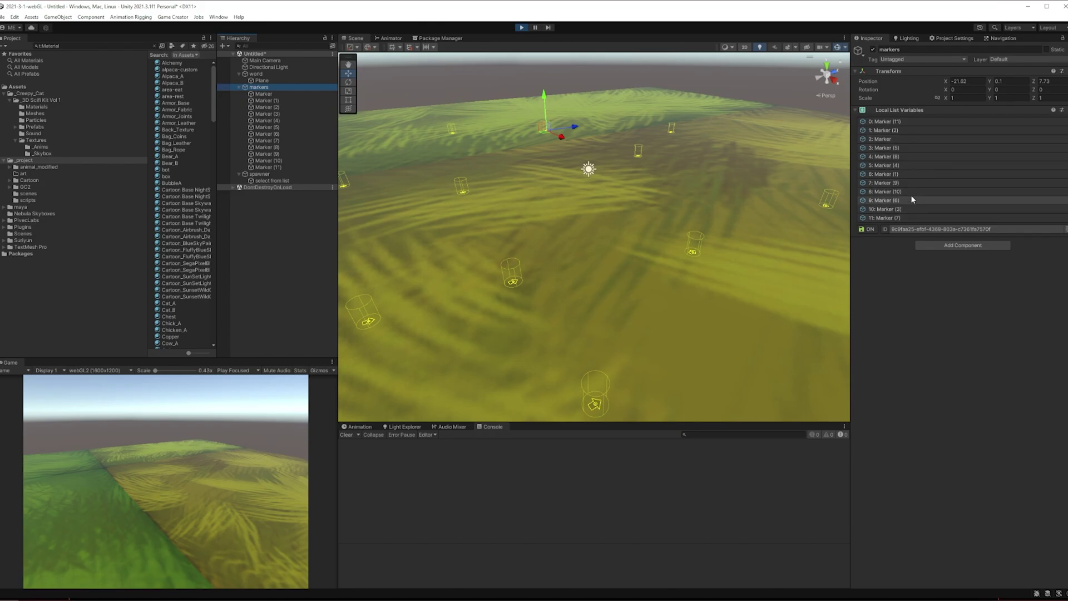
Exit Play mode and select the select from list object.
click(522, 28)
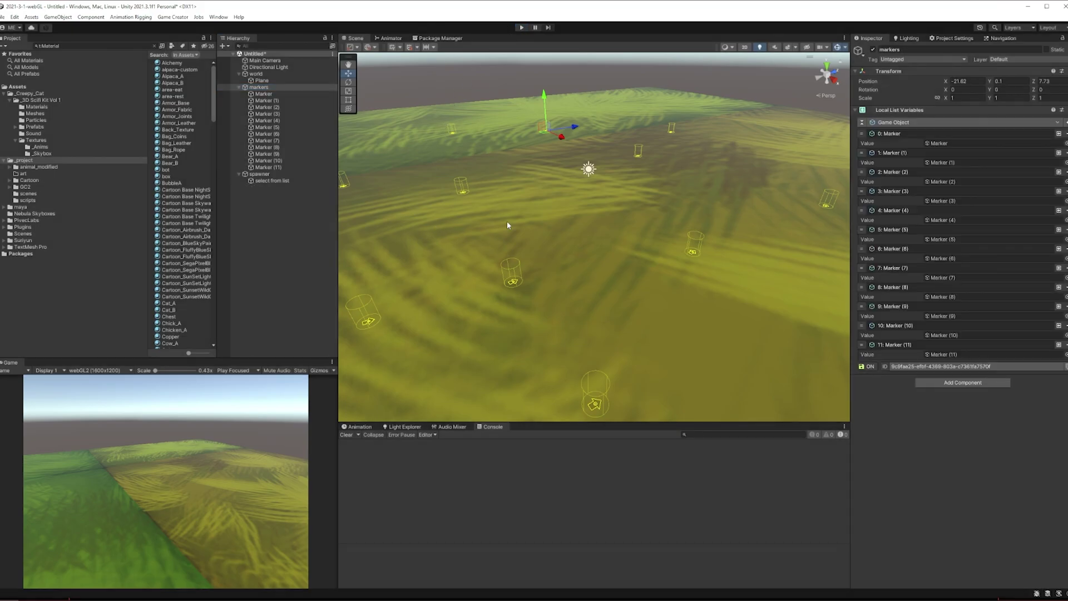
click(264, 181)
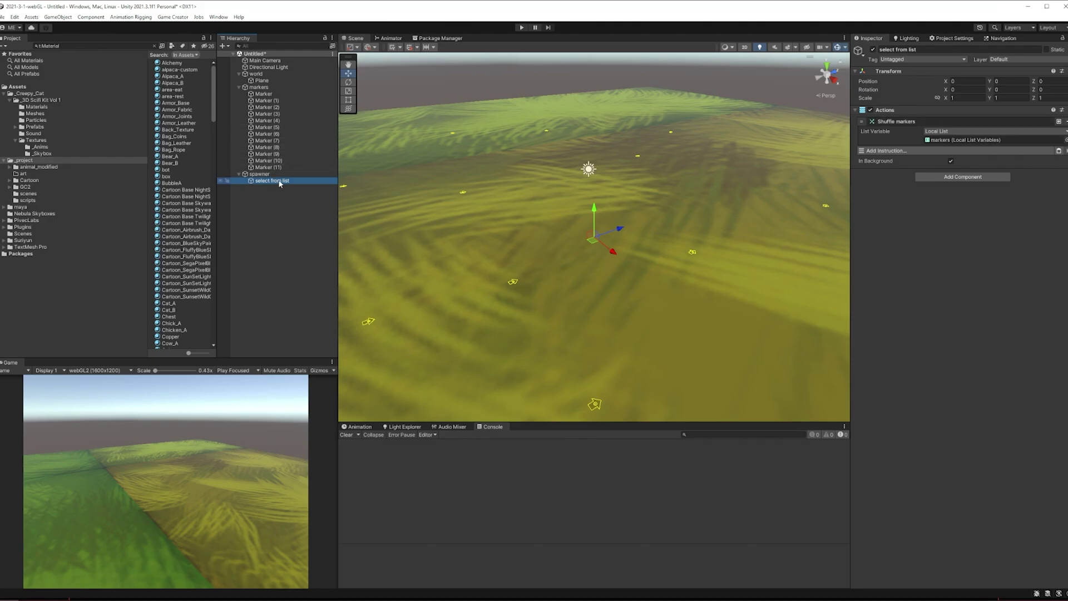
Add a Remove Amount from List instruction from the Variables category.
click(887, 151)
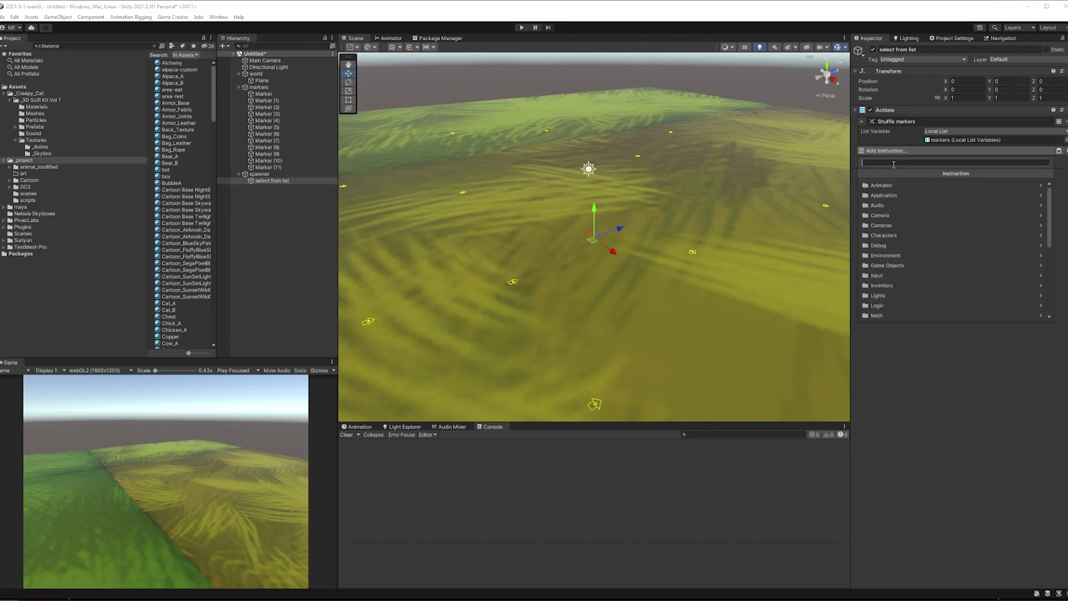
scroll(892, 300, down, 3)
scroll(890, 317, down, 2)
click(892, 304)
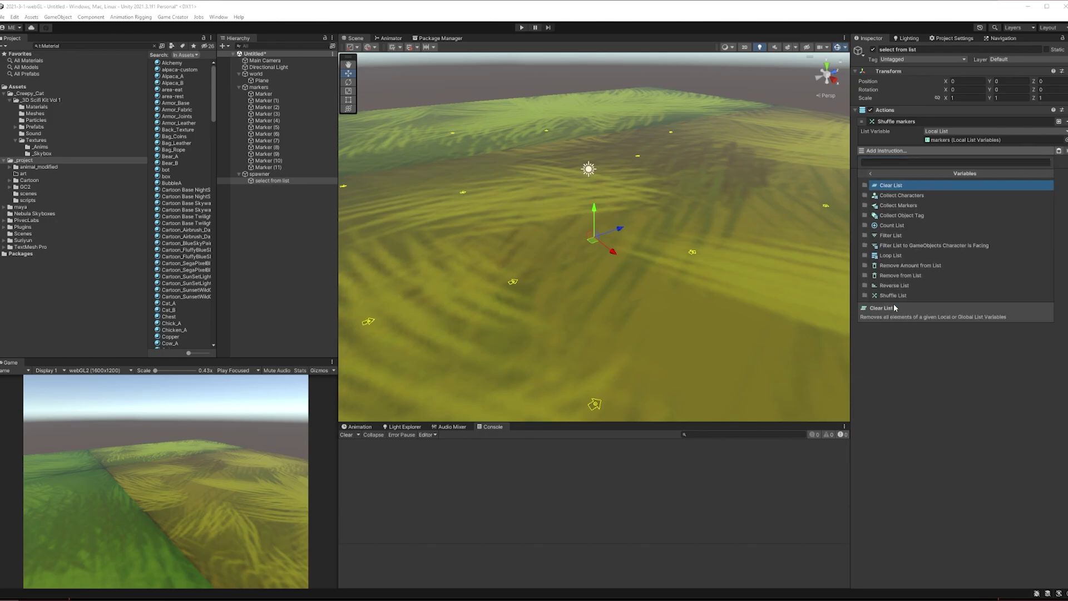
scroll(964, 240, down, 2)
click(957, 244)
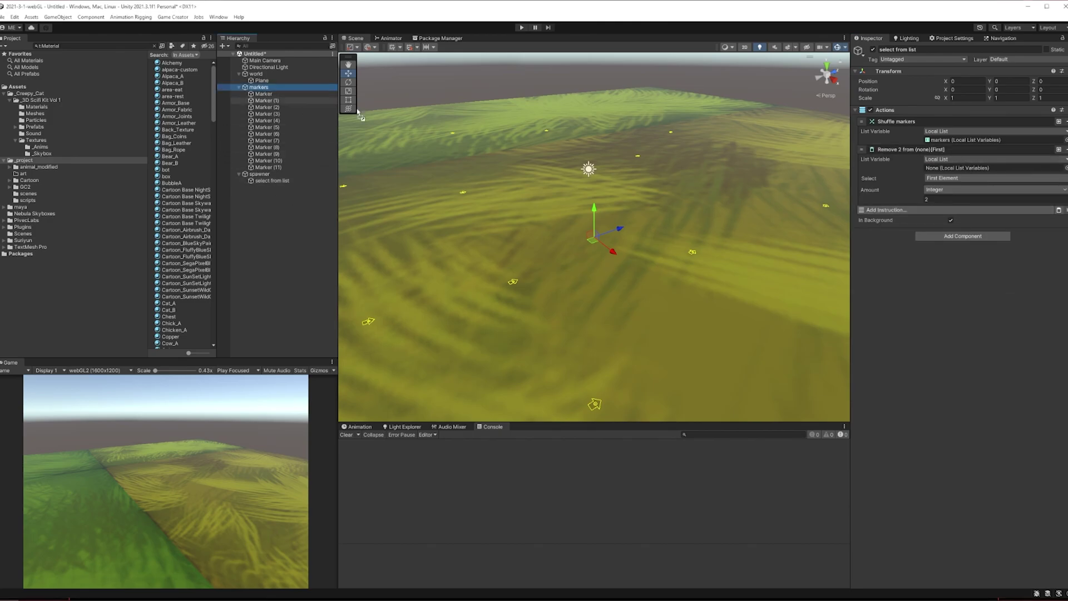
Target the markers list, remove from the Last Element with Amount 6, and start Play.
drag(943, 169, 945, 169)
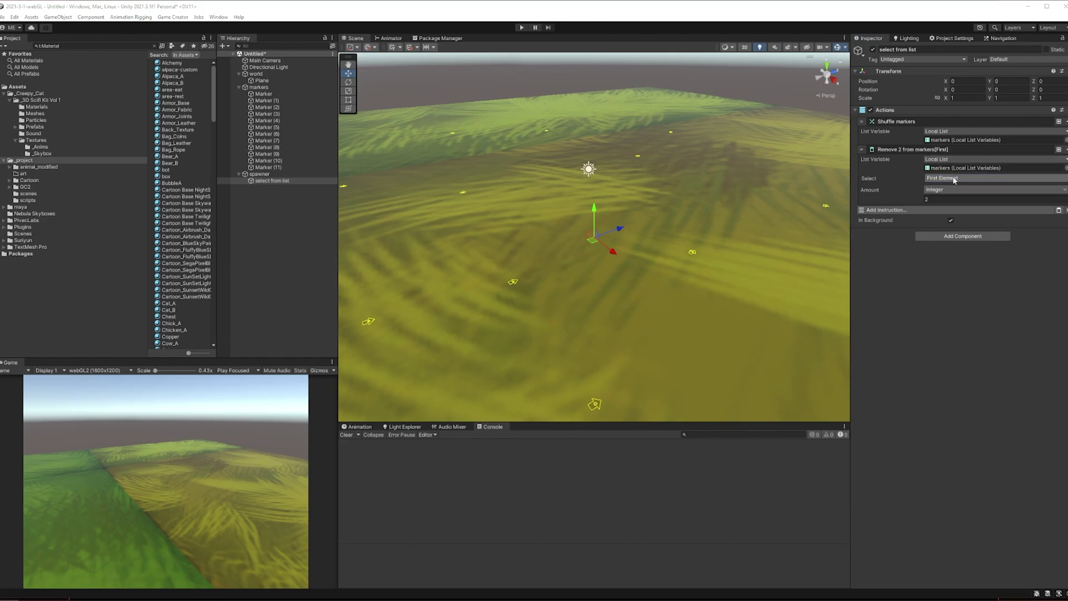
click(954, 179)
click(960, 222)
click(876, 191)
text(6)
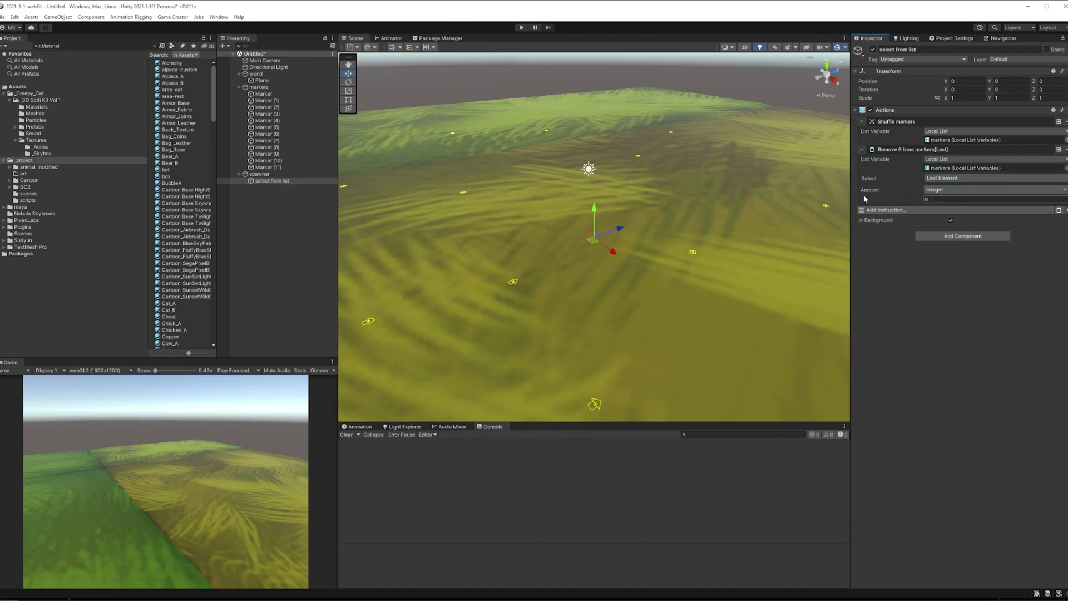
click(523, 27)
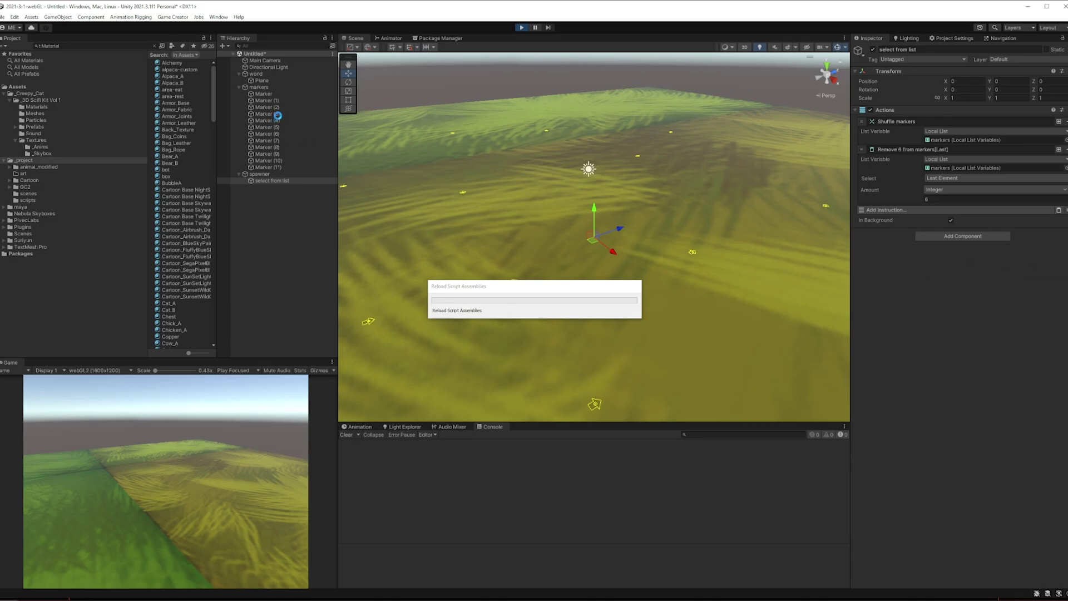
Check the markers list is trimmed to six entries, stop playing, and select the spawner.
click(266, 88)
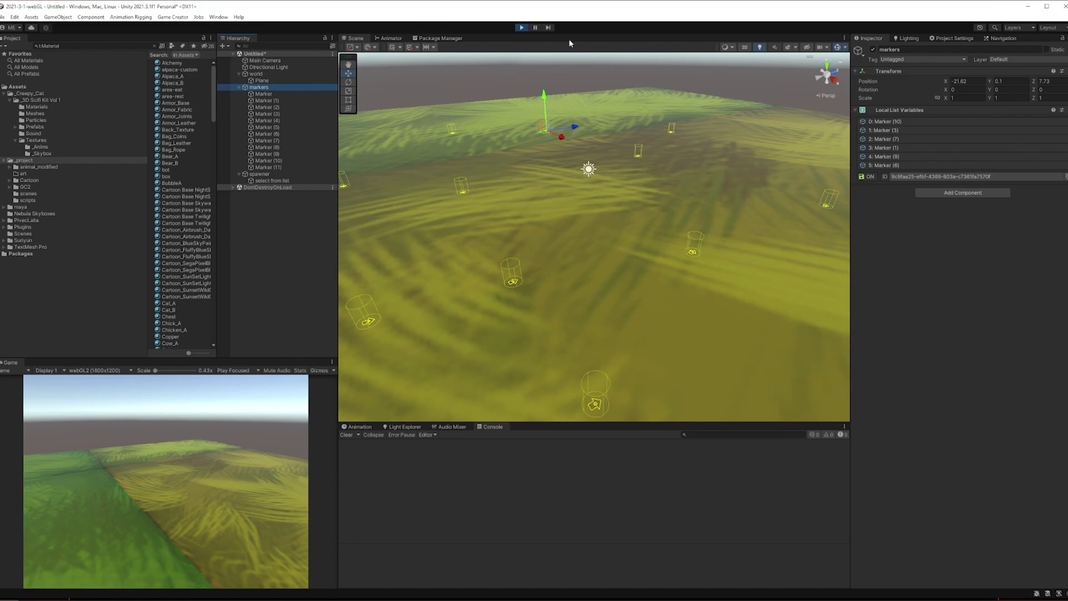
click(520, 27)
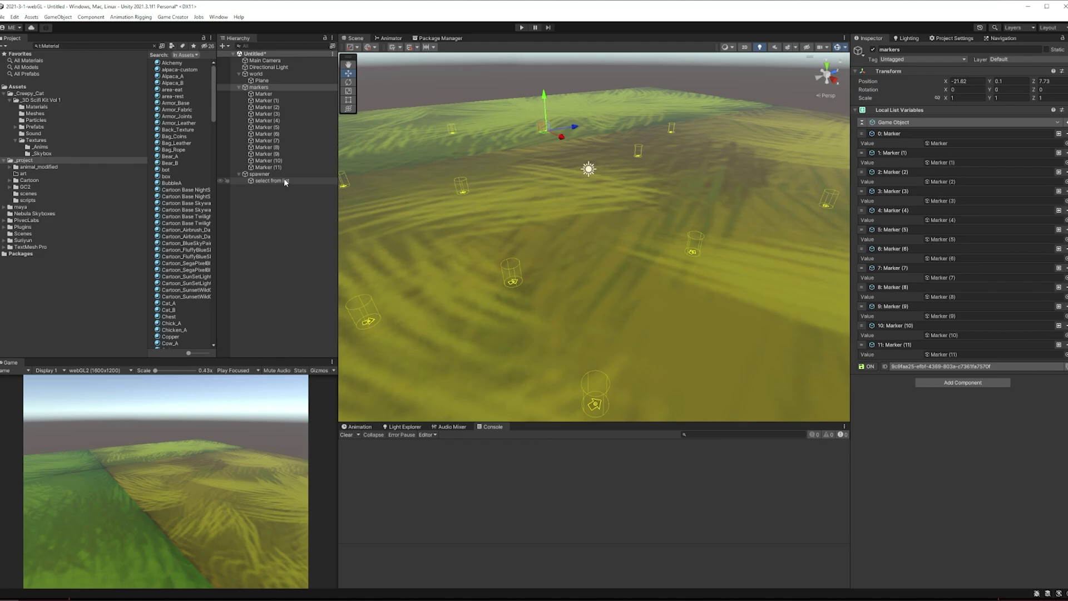
click(259, 174)
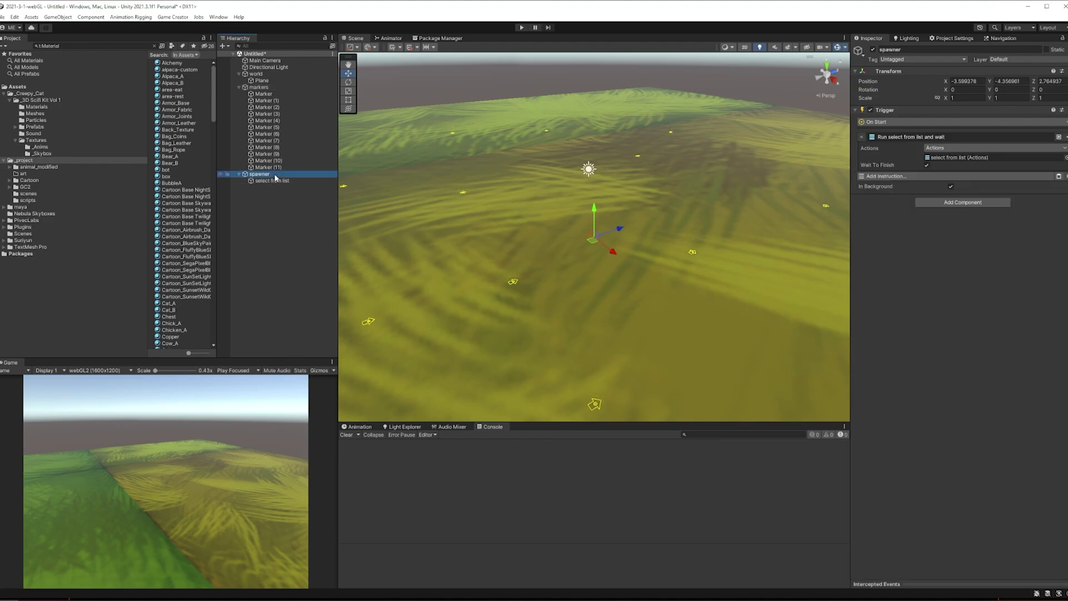
Create an empty child named 'spawn object' under the spawner.
right_click(276, 178)
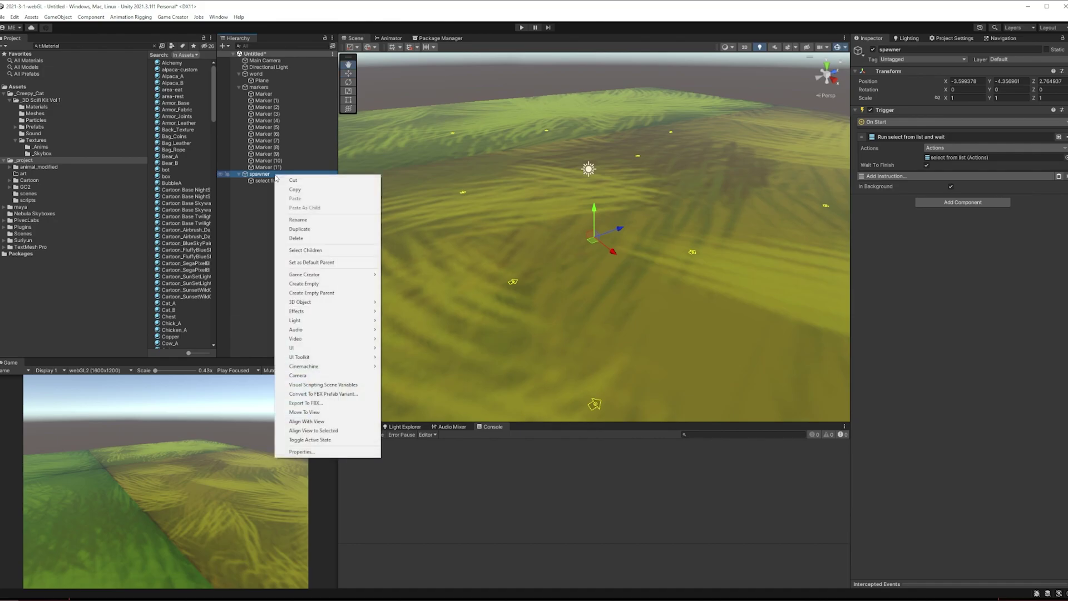
click(304, 283)
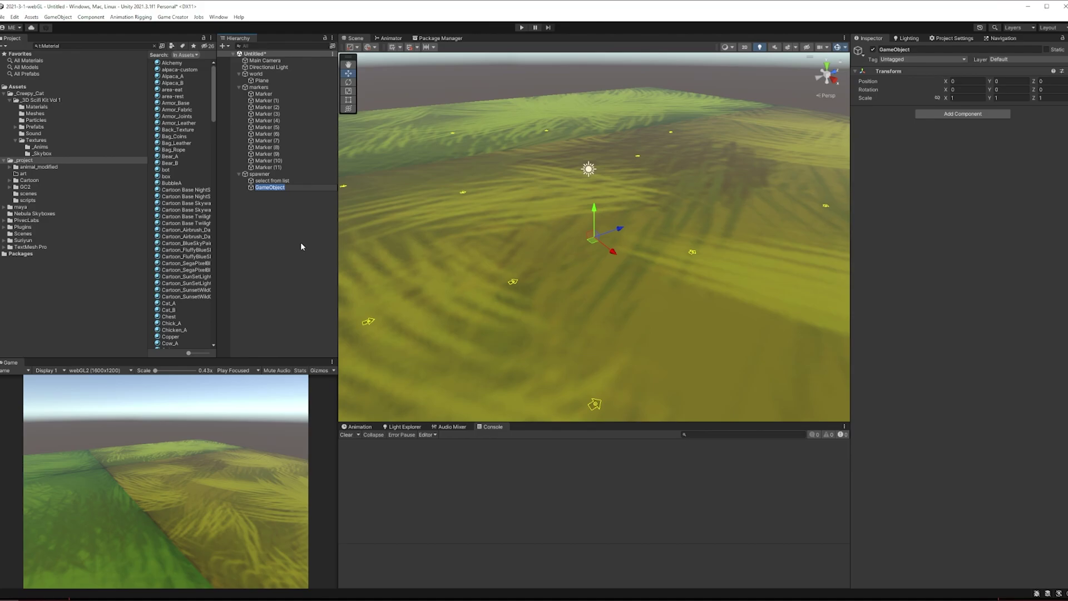
text(spawn object)
key(Return)
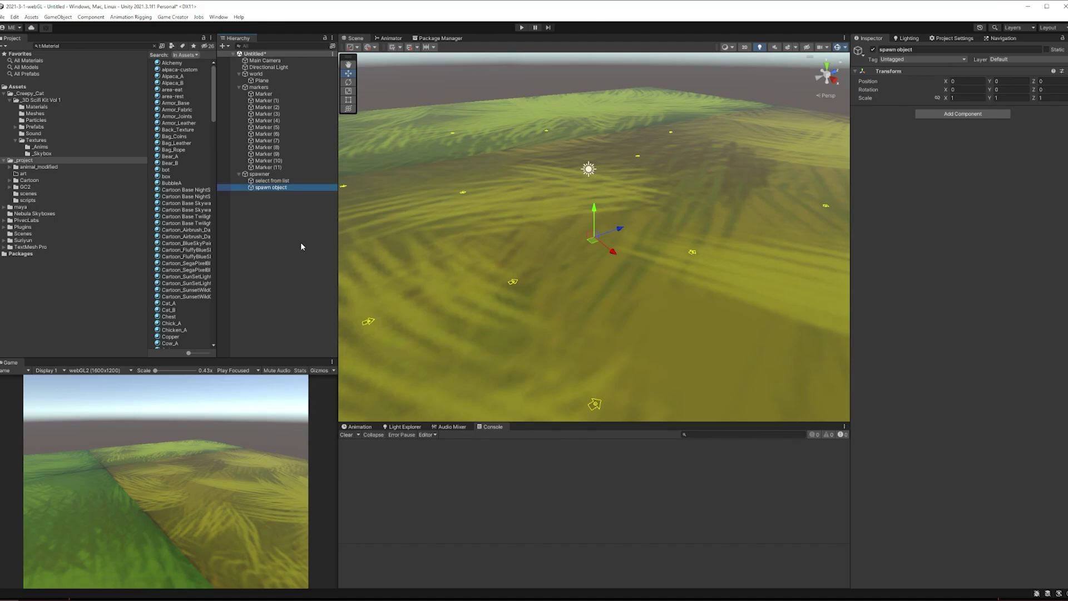
click(256, 248)
right_click(274, 259)
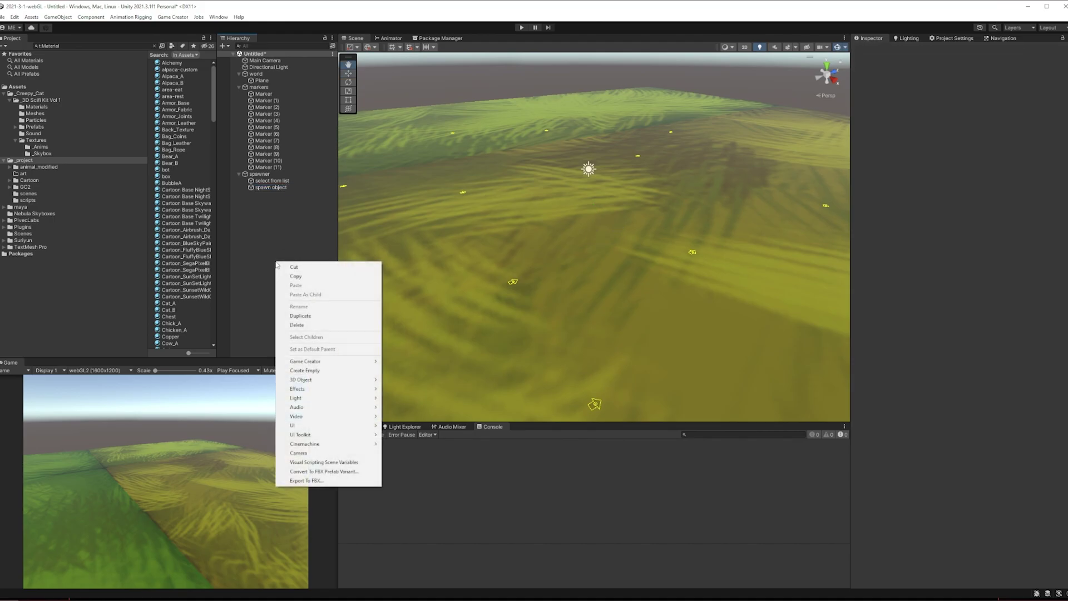
Create an empty object named 'pillar of death' positioned at 0, 0, 0.
click(321, 371)
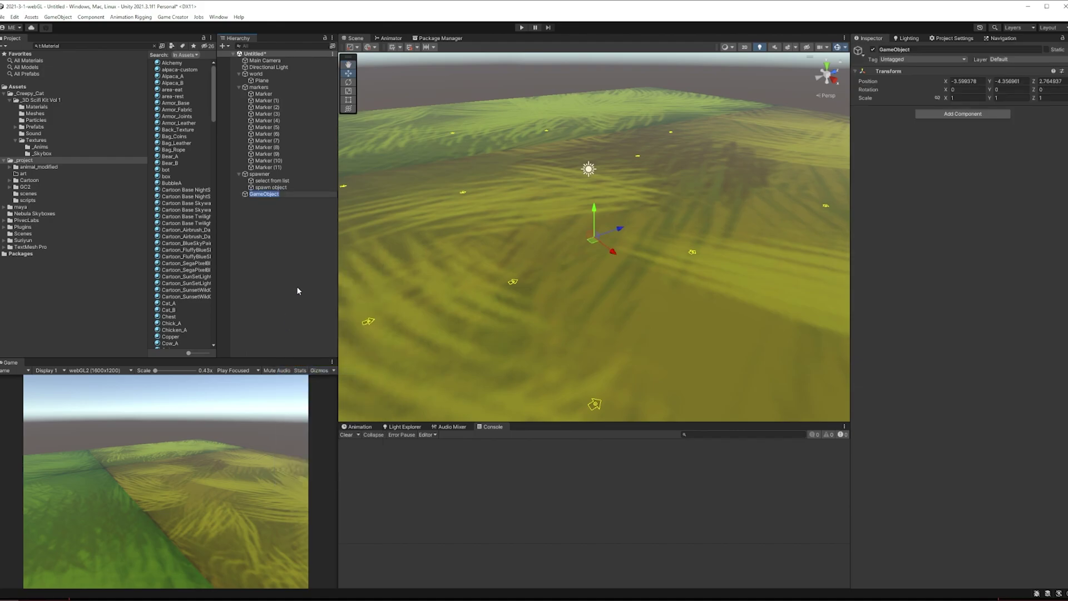
text(pillar of death)
key(Return)
click(983, 81)
text(0)
key(Tab)
text(0)
key(Tab)
text(0)
key(Tab)
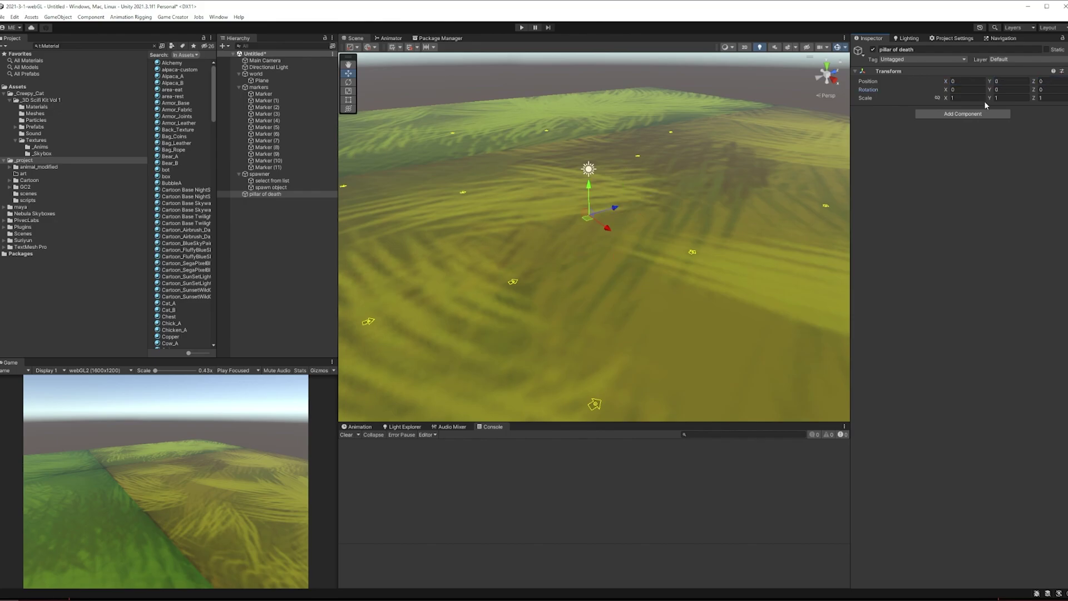
Add a child Capsule with Y scale 3 and sink the pillar to Y -10.76.
right_click(262, 194)
mouse_move(342, 329)
click(423, 349)
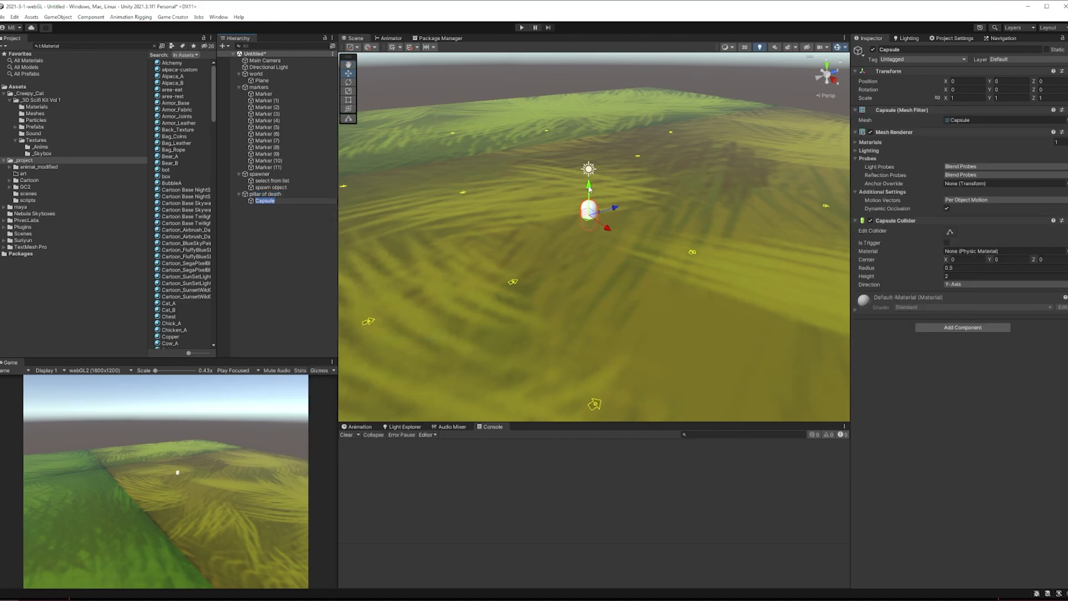
drag(596, 192, 598, 143)
click(1001, 98)
text(3)
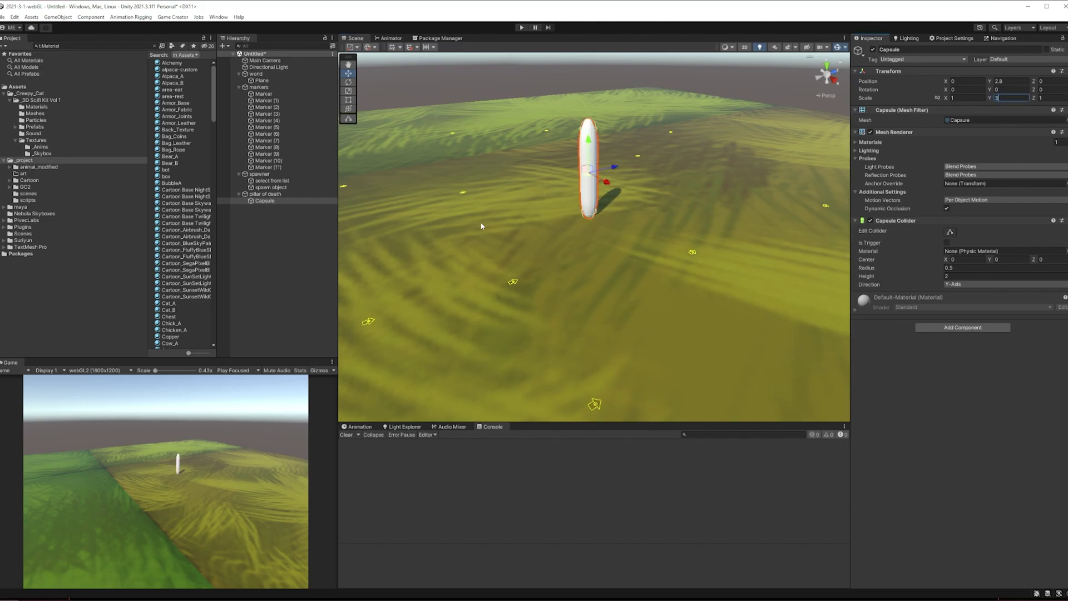
click(265, 194)
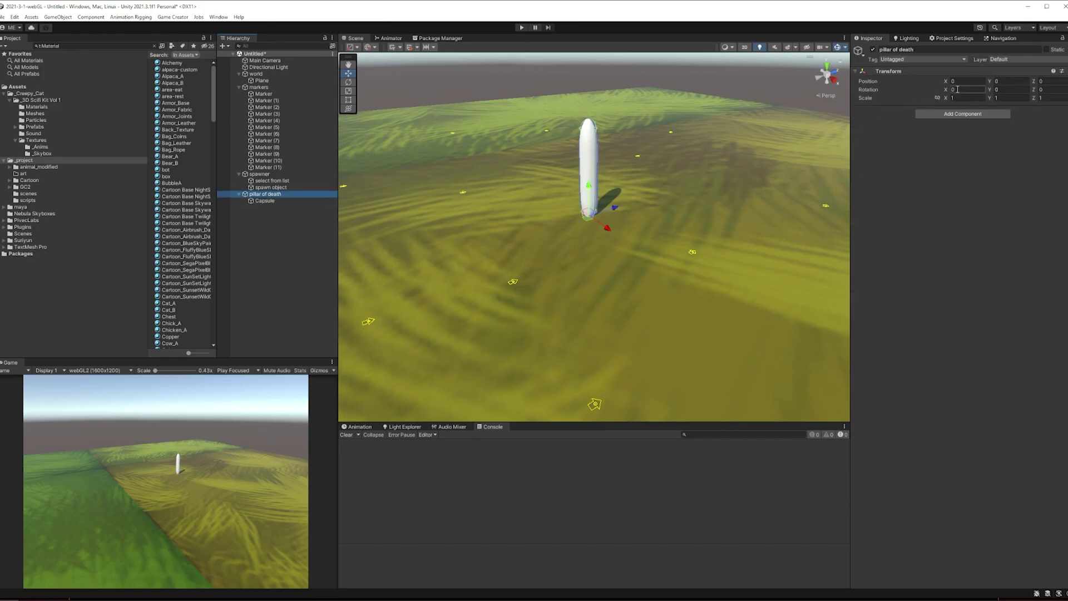
drag(990, 81, 842, 111)
Deactivate pillar of death and add an Actions component to spawn object.
click(872, 49)
click(267, 188)
click(957, 114)
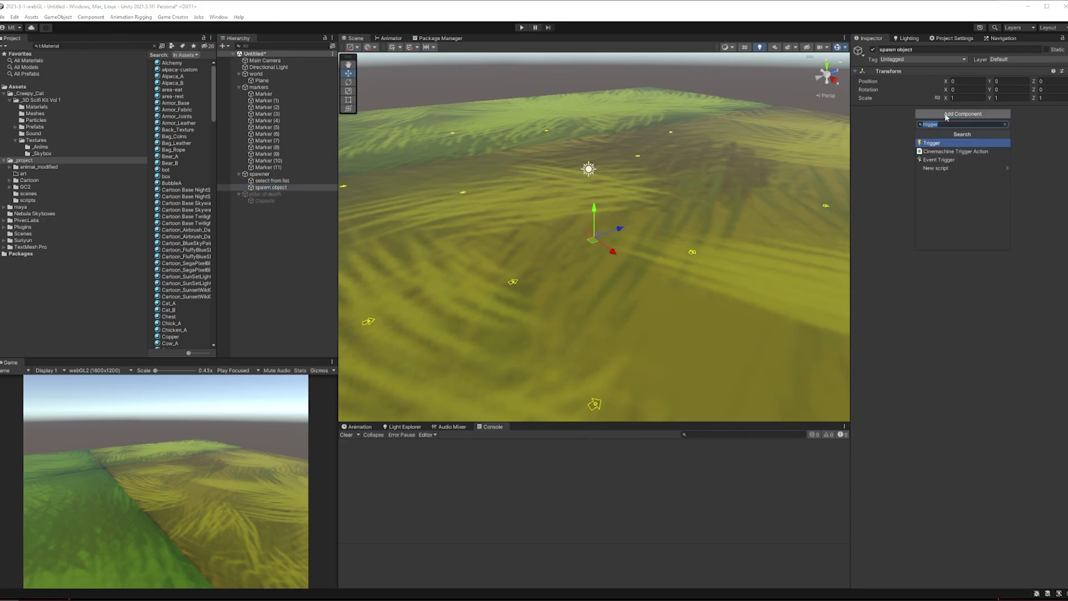
text(actio)
click(977, 142)
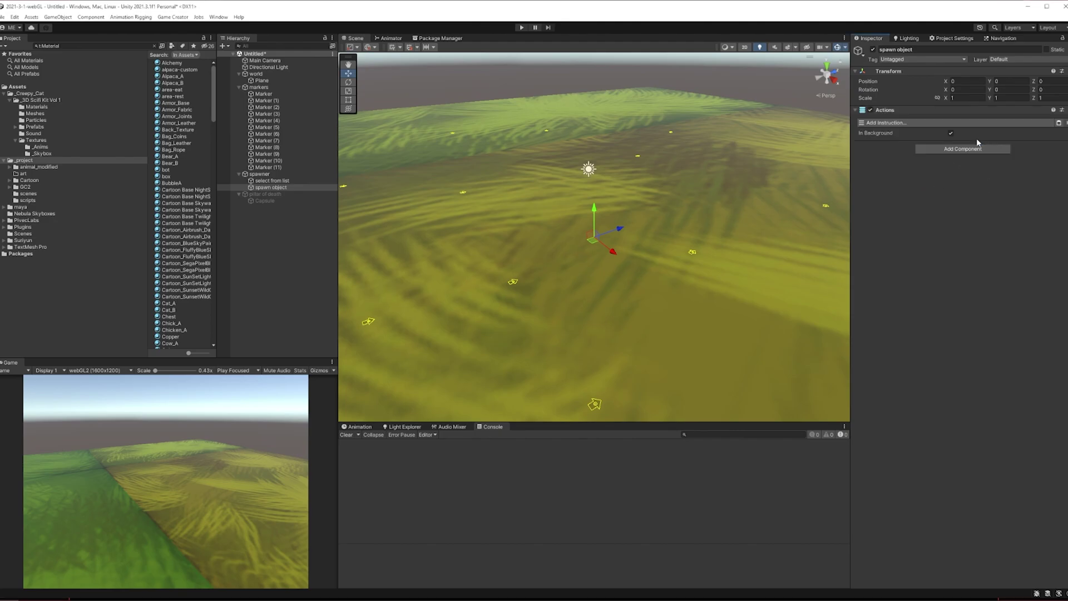
Add an Instantiate instruction spawning pillar of death at a Target location.
click(886, 123)
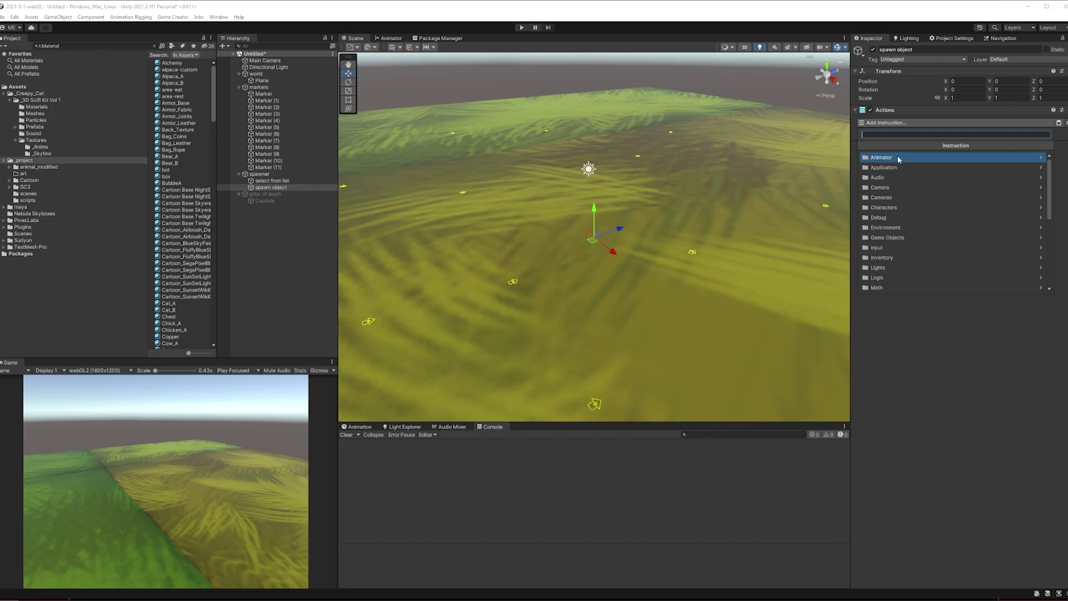
click(893, 236)
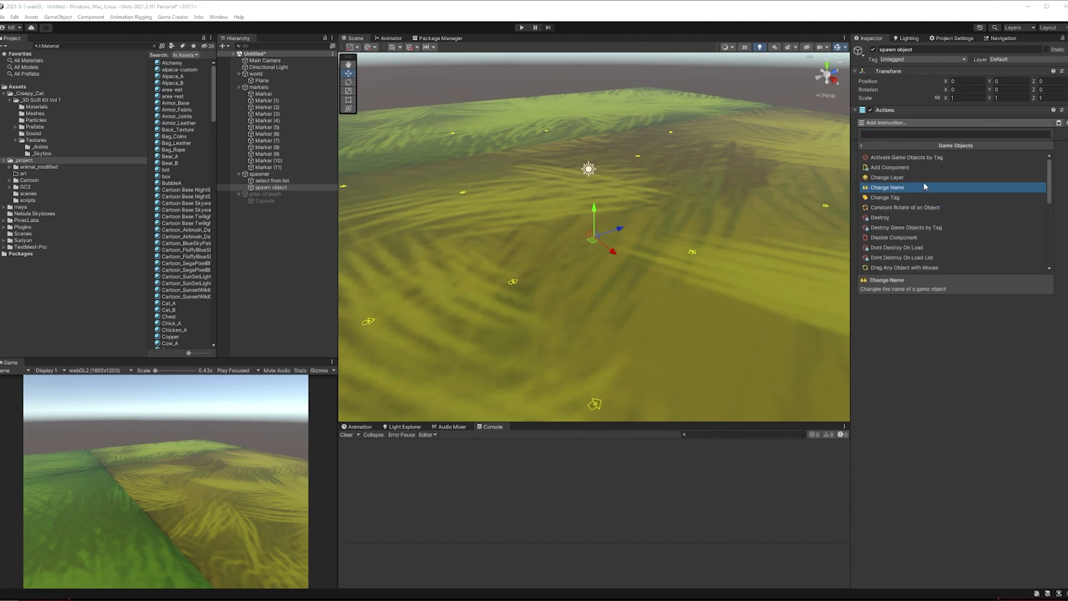
scroll(925, 199, down, 2)
scroll(926, 202, down, 4)
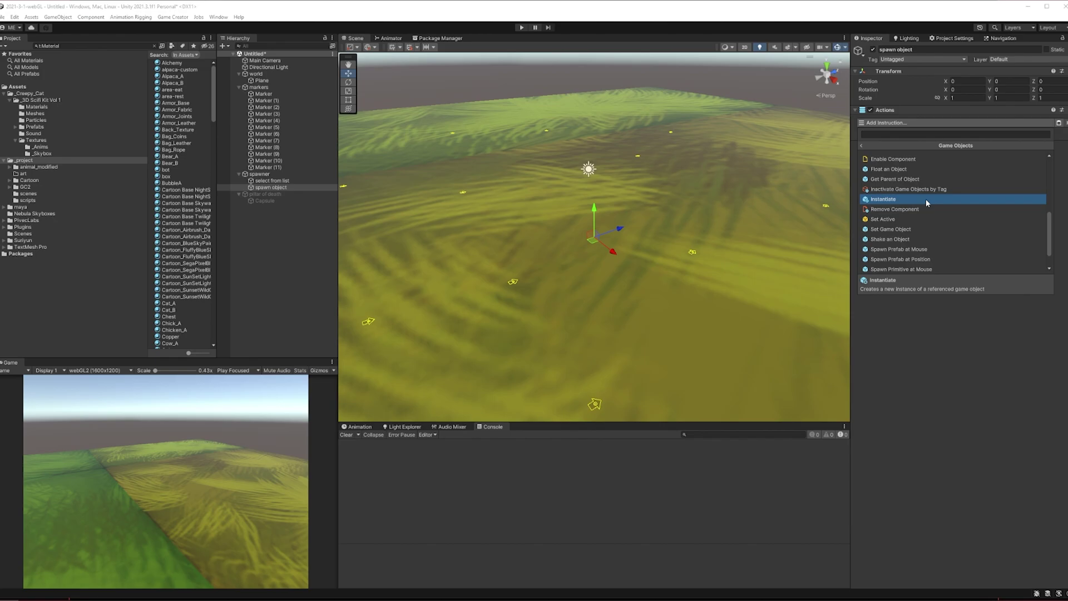
click(925, 199)
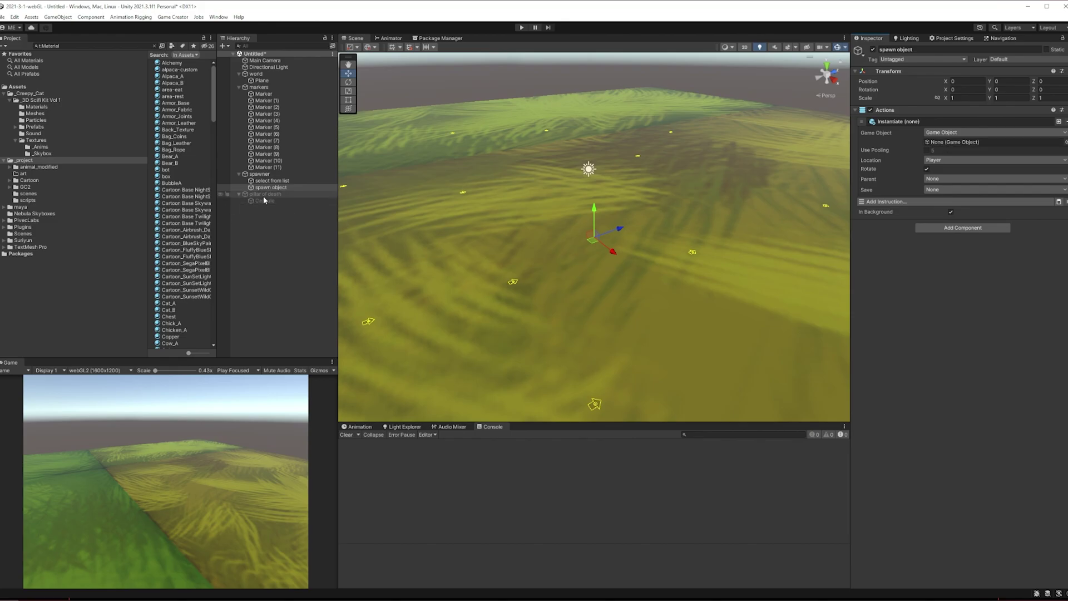
drag(656, 204, 942, 144)
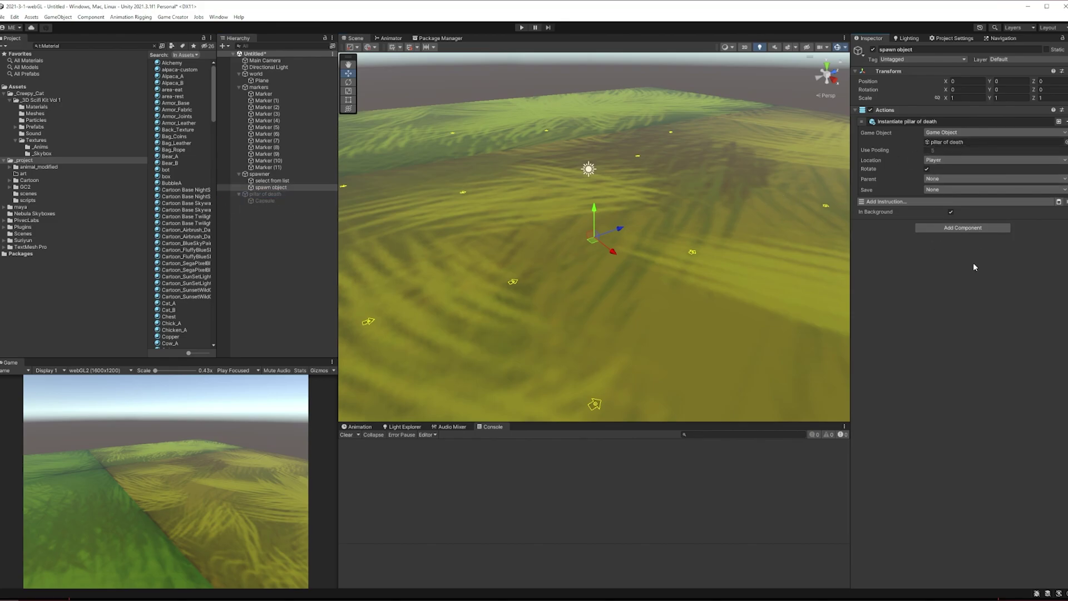
click(940, 161)
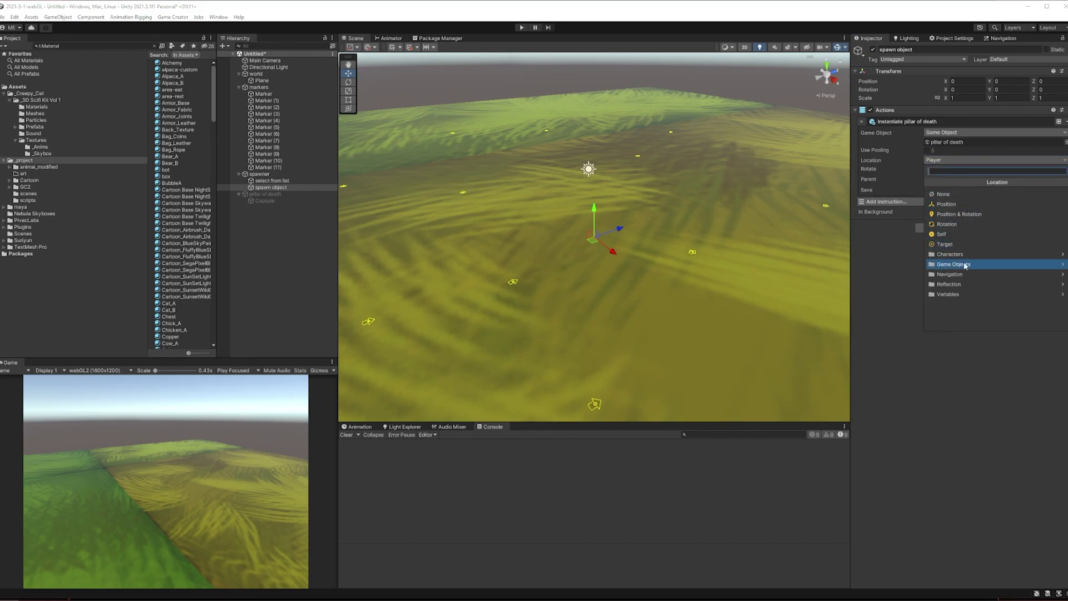
click(964, 244)
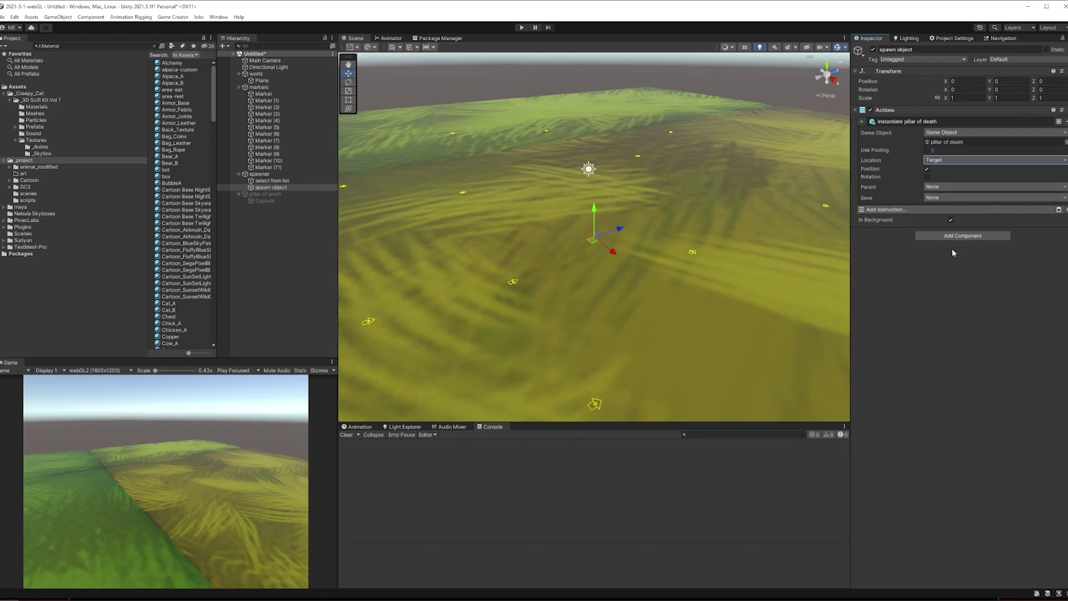
Create a Name Variables object under spawner and name it spawnVars.
click(278, 174)
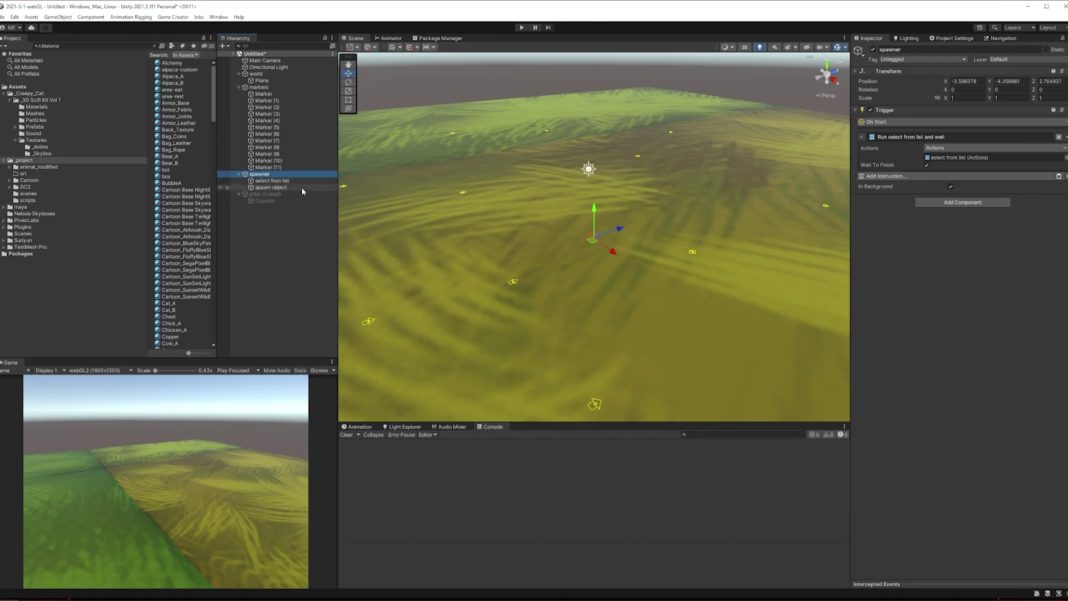
click(939, 203)
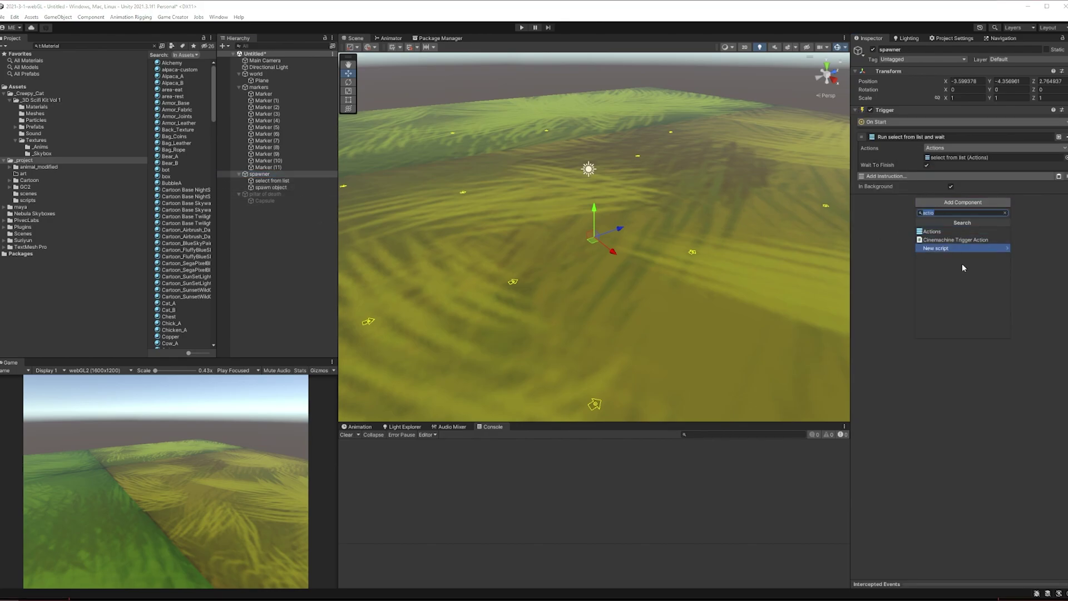
right_click(259, 175)
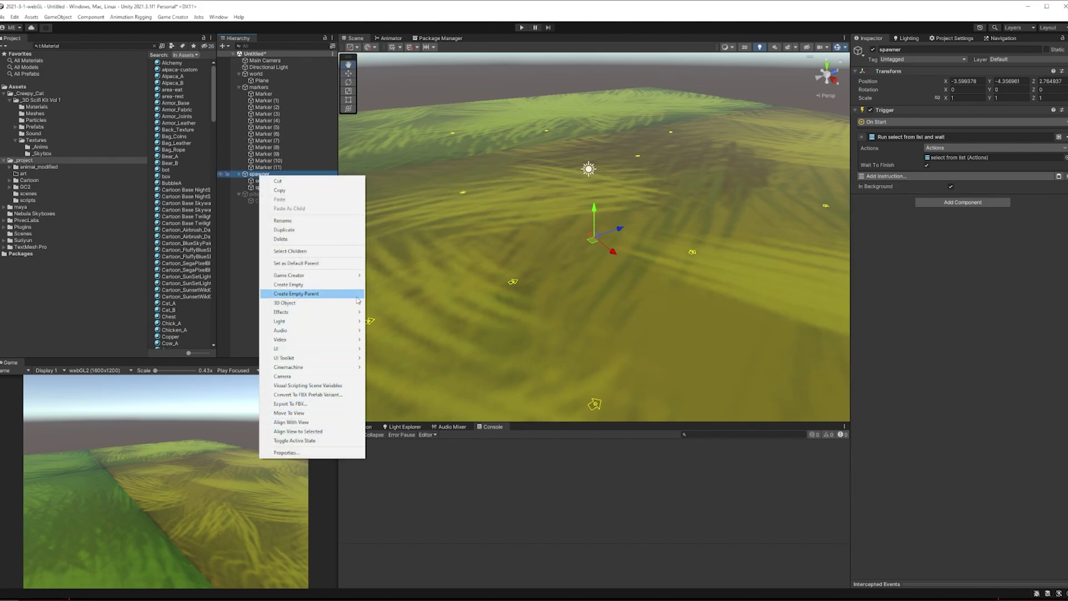
mouse_move(353, 275)
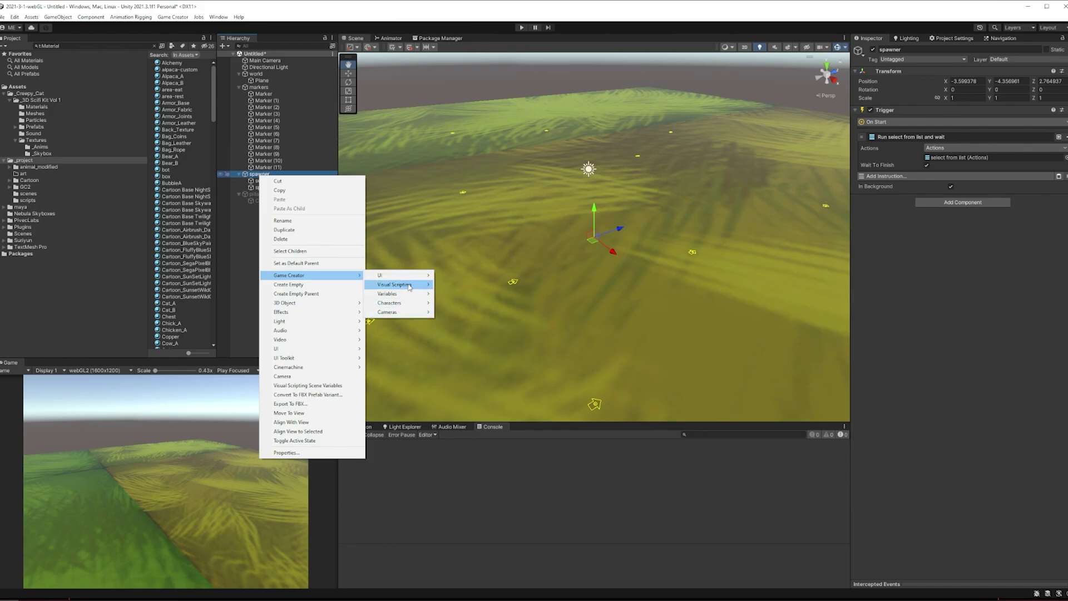
mouse_move(409, 286)
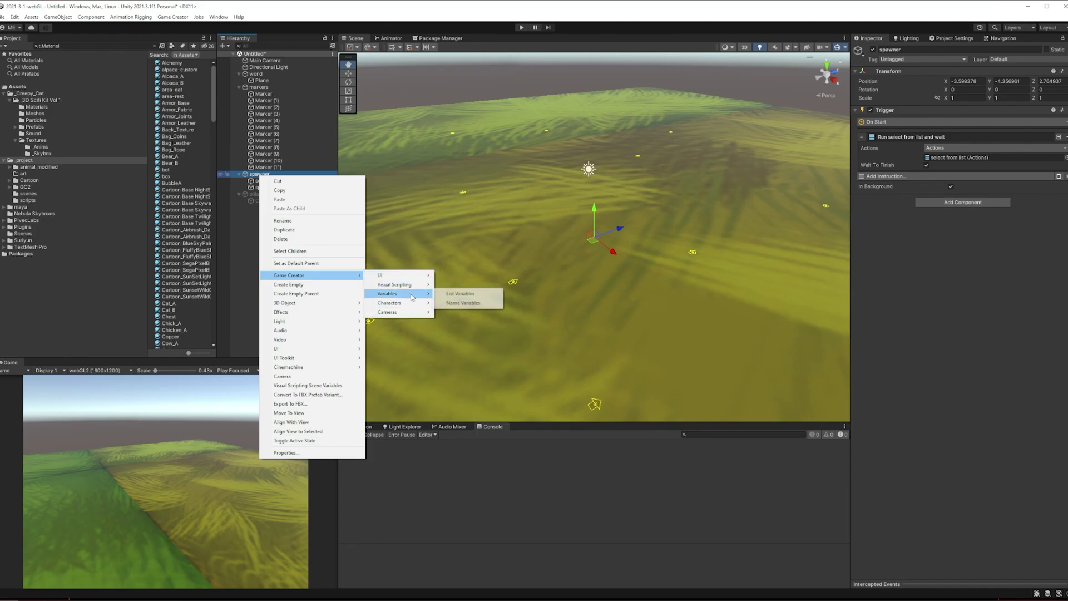
click(463, 302)
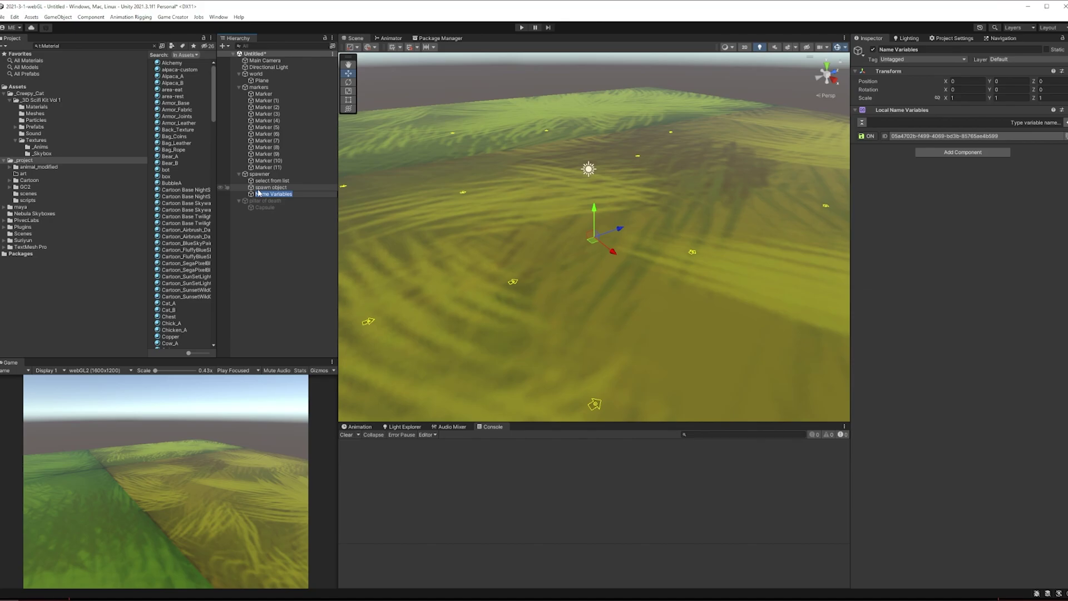
text(spawnVars)
key(Return)
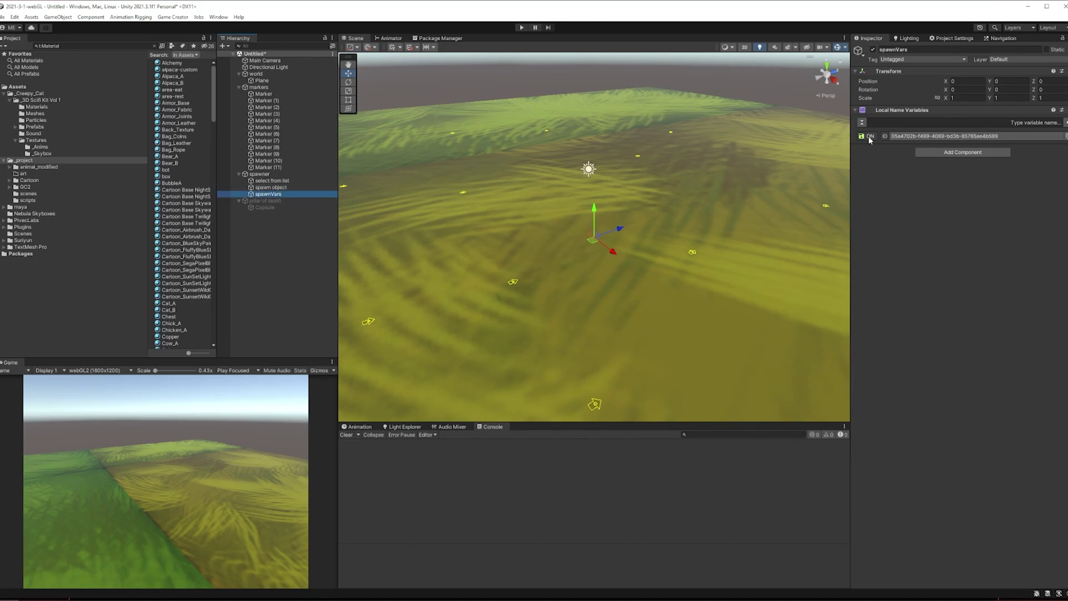
Add a variable named wholspawned to spawnVars with a Game Object value type.
click(1034, 123)
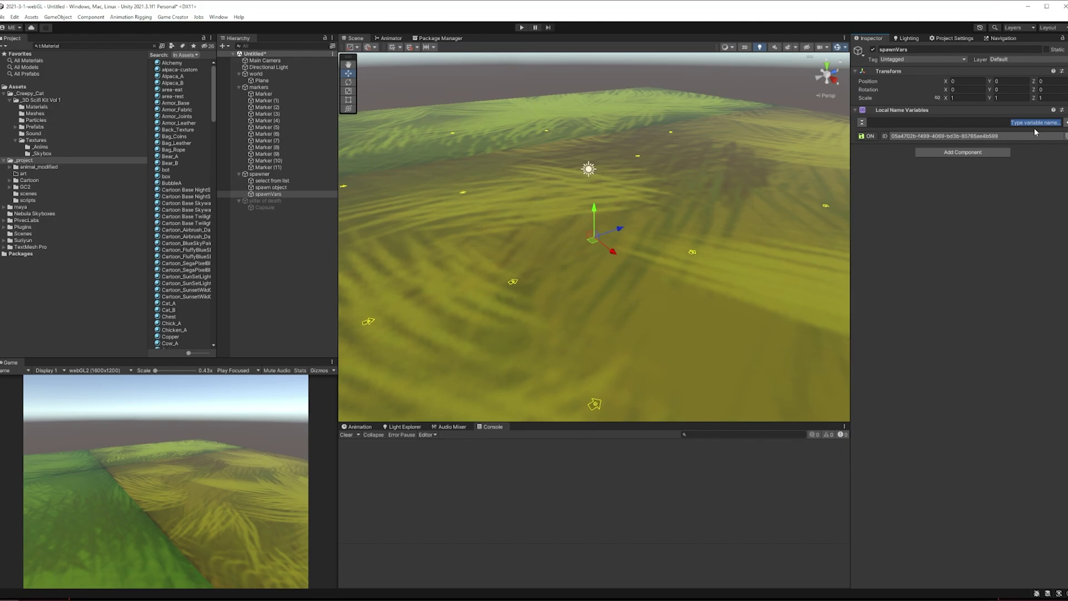
text(lspawned)
key(Return)
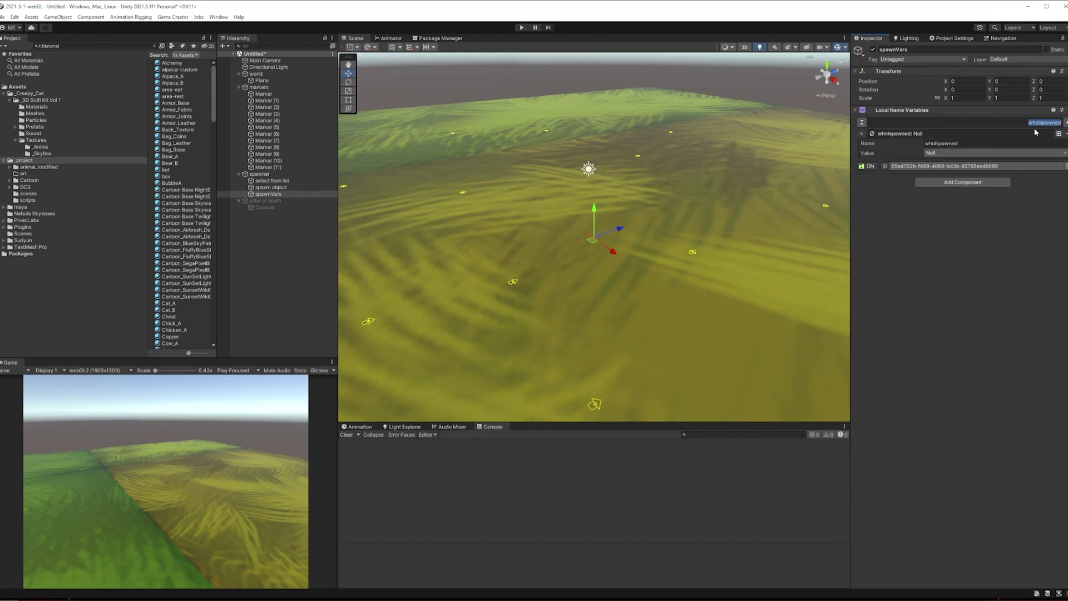
click(1057, 157)
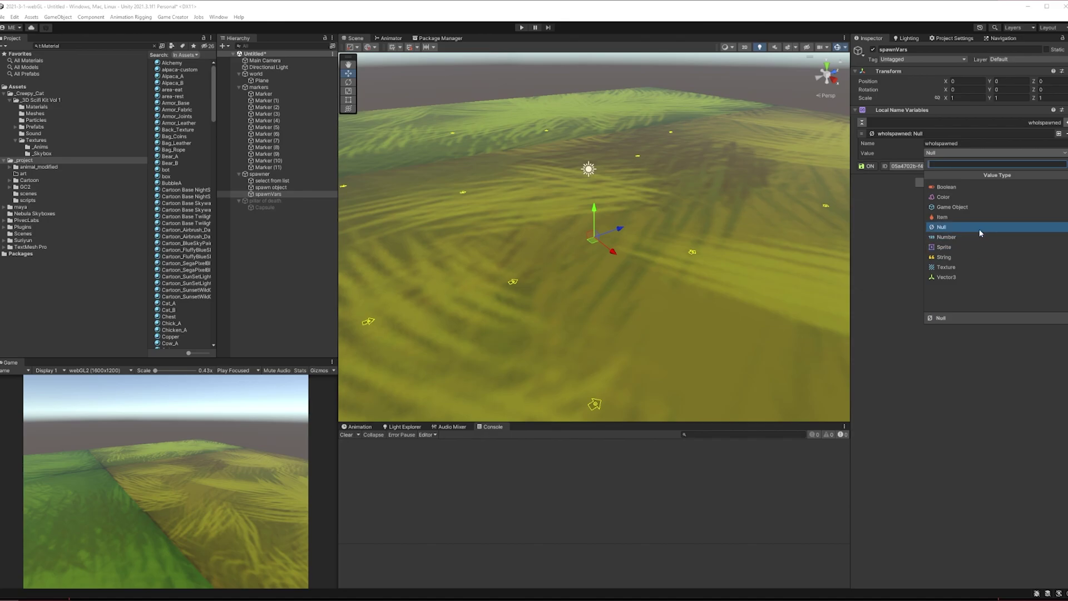
click(980, 207)
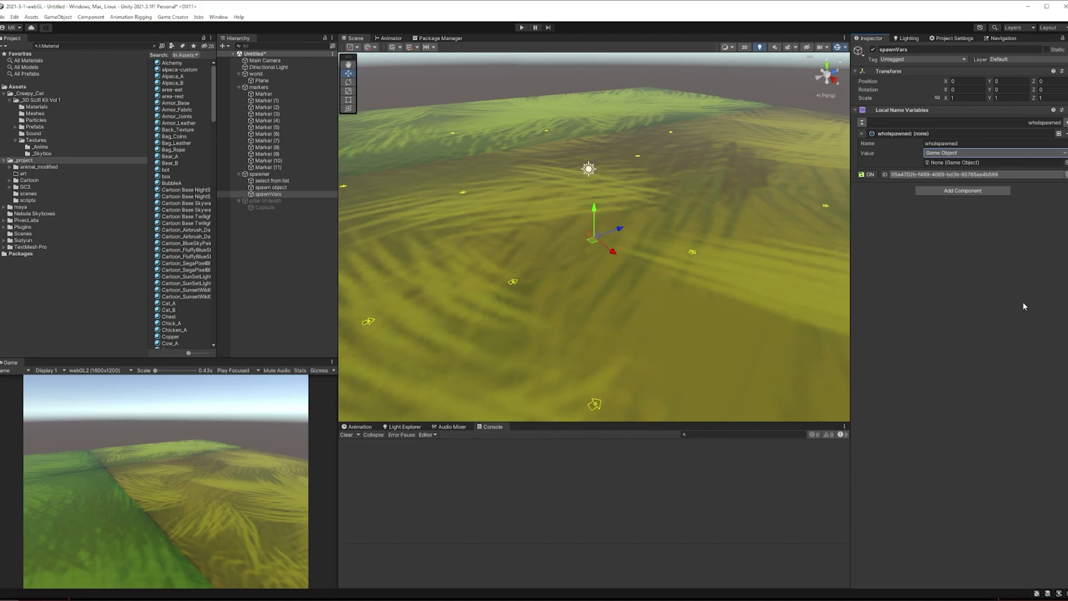
Make Instantiate pillar of death save the spawned pillar into a Local Name Variable on spawnVars.
click(267, 181)
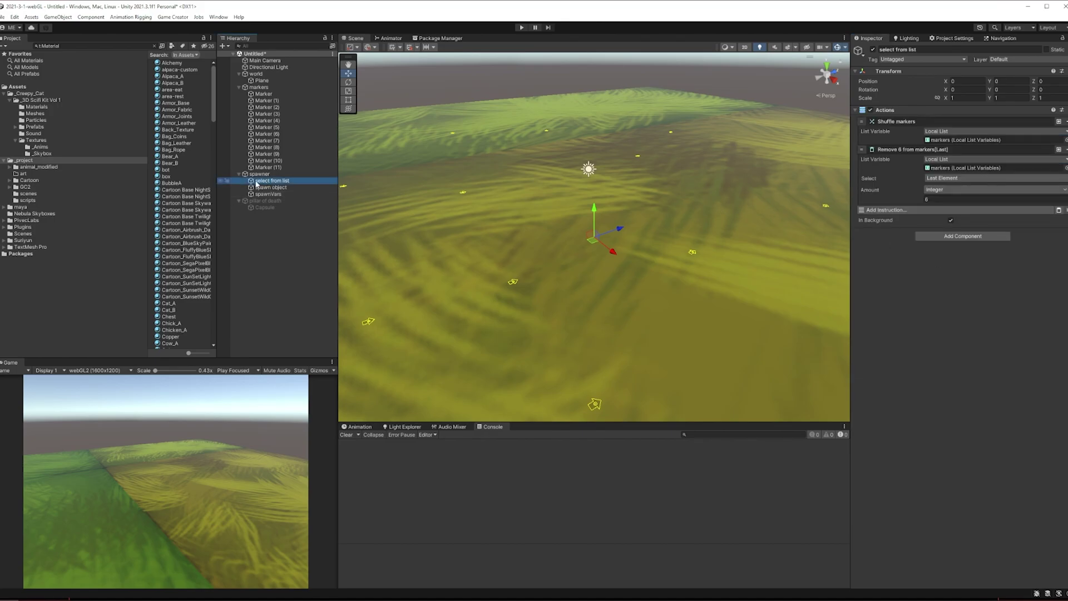
click(271, 194)
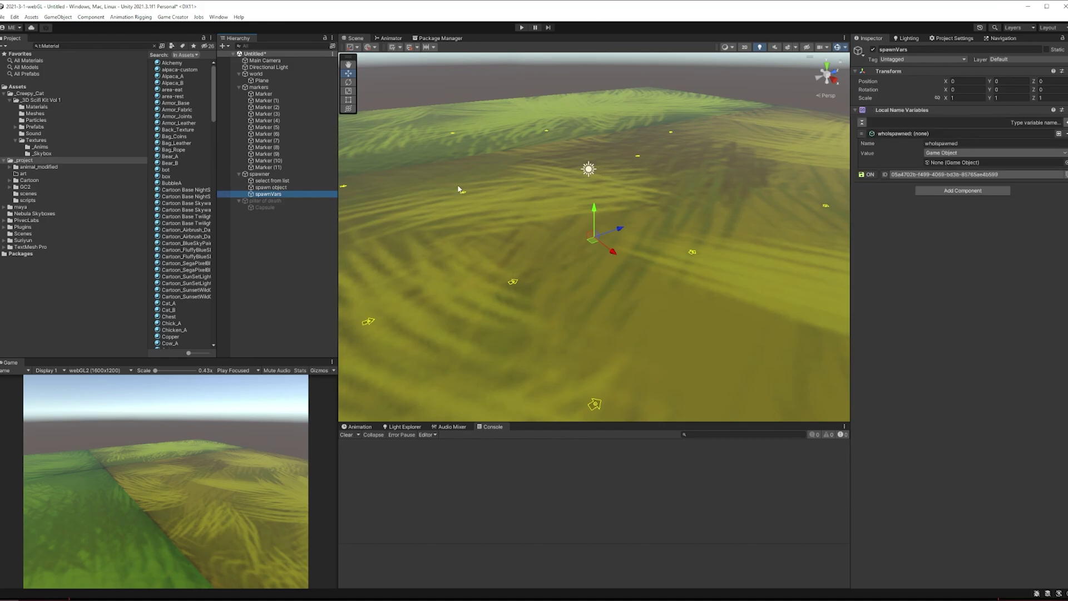
click(270, 188)
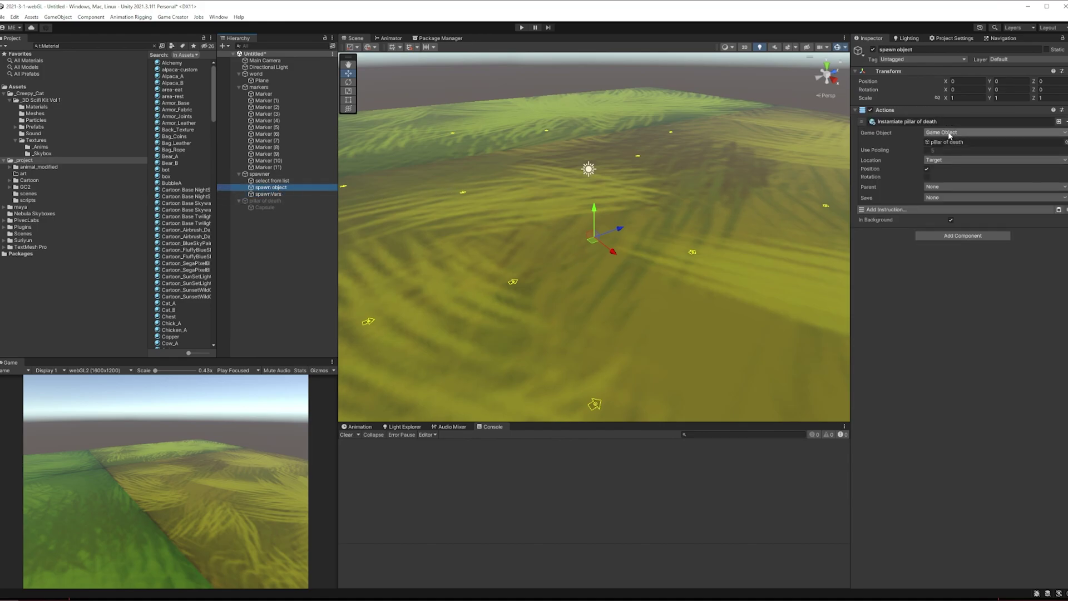
click(936, 198)
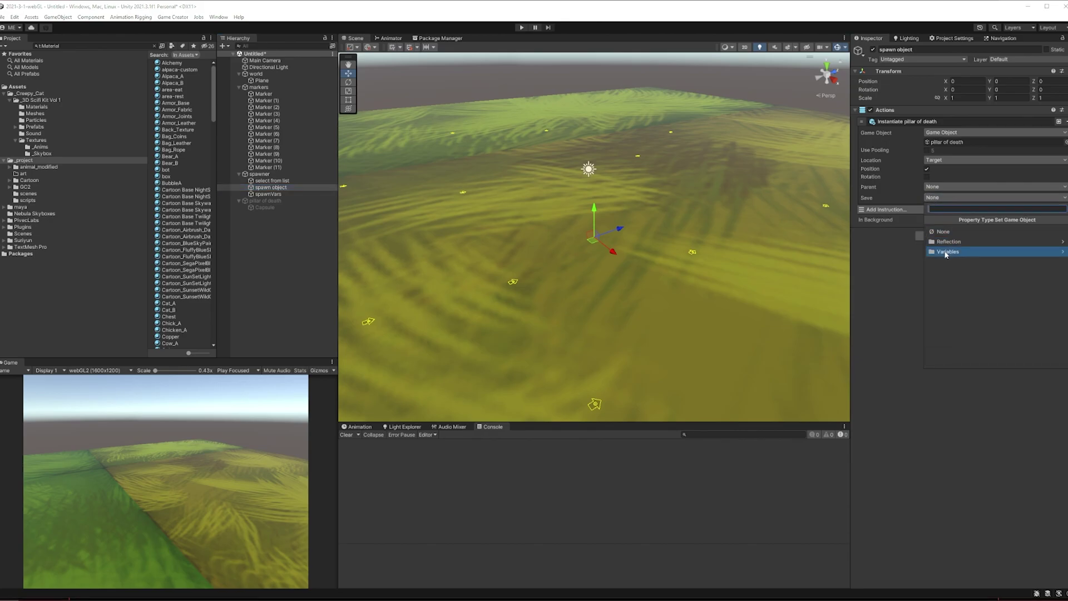
click(946, 252)
click(965, 261)
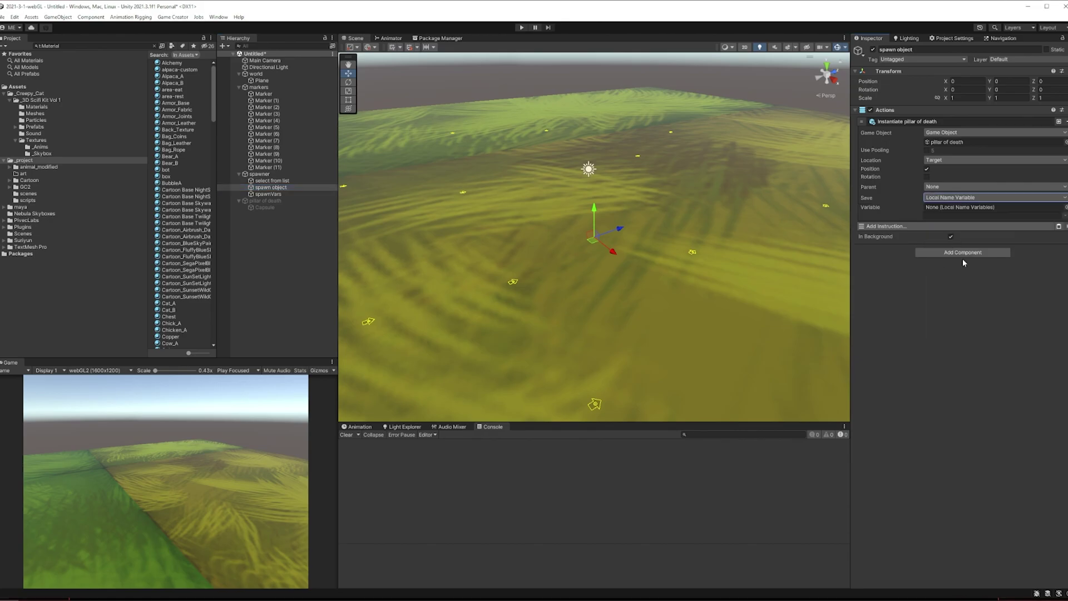
drag(249, 194, 946, 207)
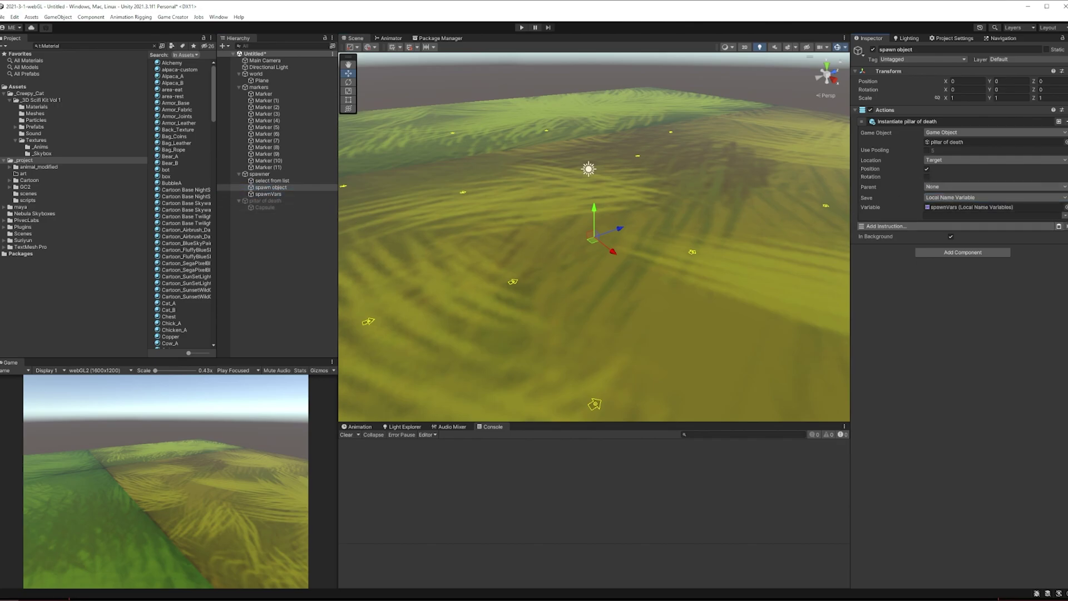
Add a Set Active instruction targeting the whoIspawned Local Name Variable on spawnVars.
click(887, 227)
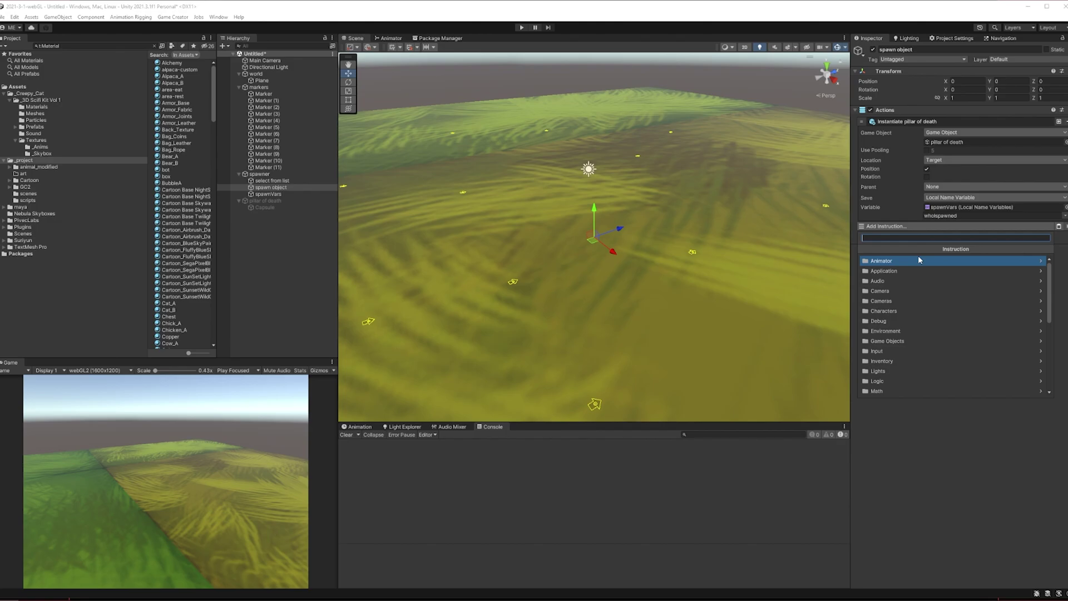
text(set)
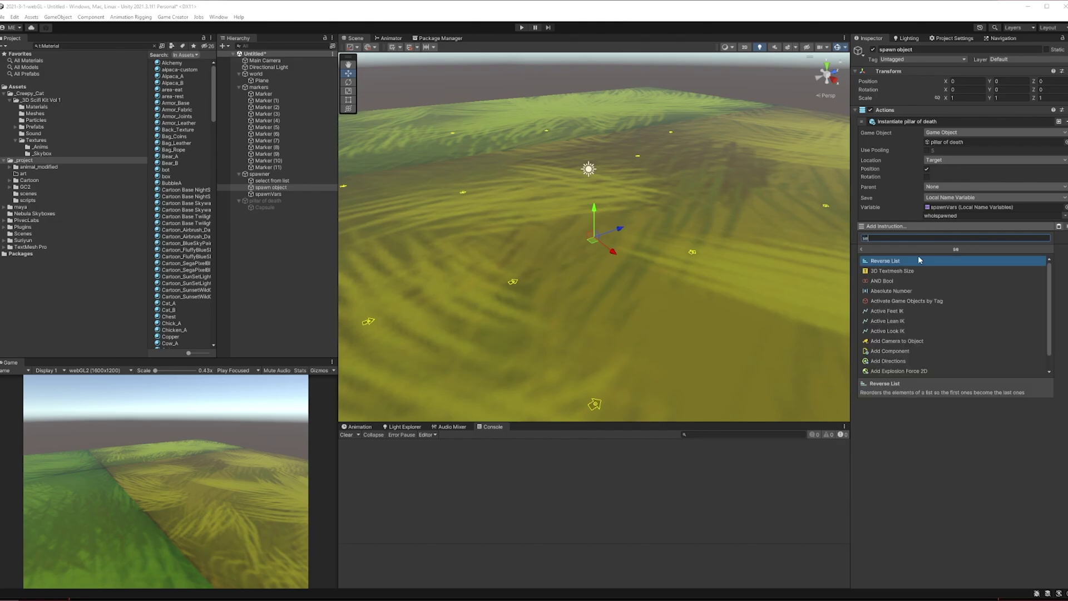
click(919, 259)
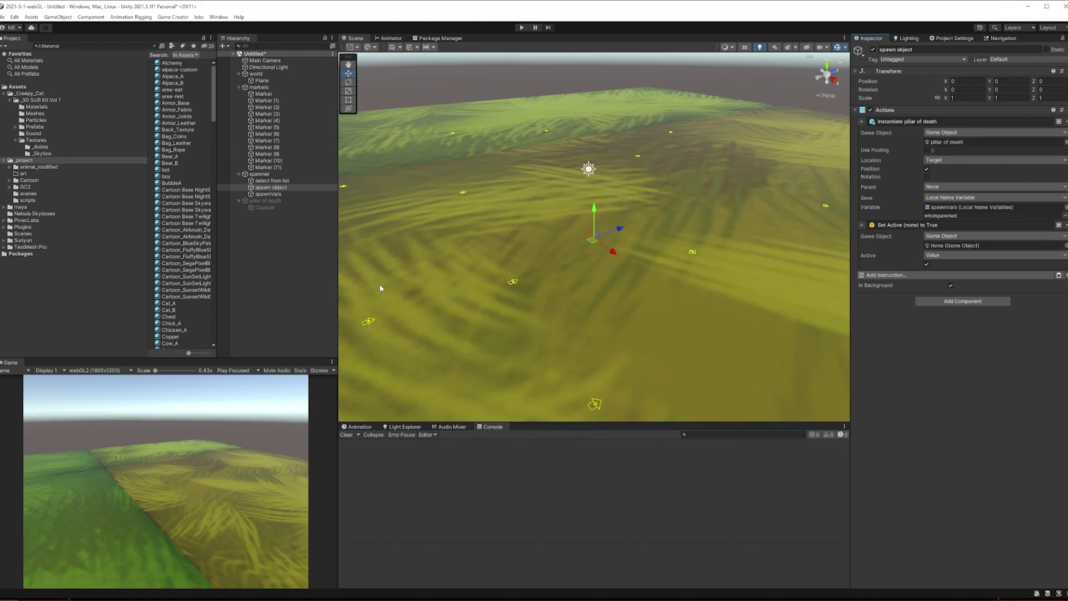
click(271, 194)
drag(271, 194, 949, 242)
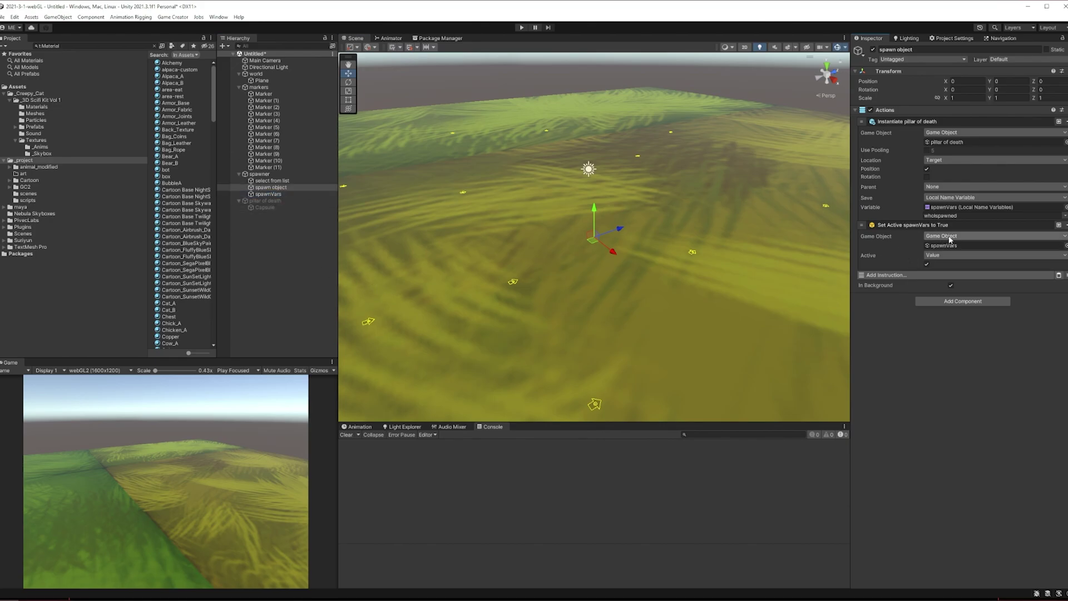
click(949, 238)
click(963, 389)
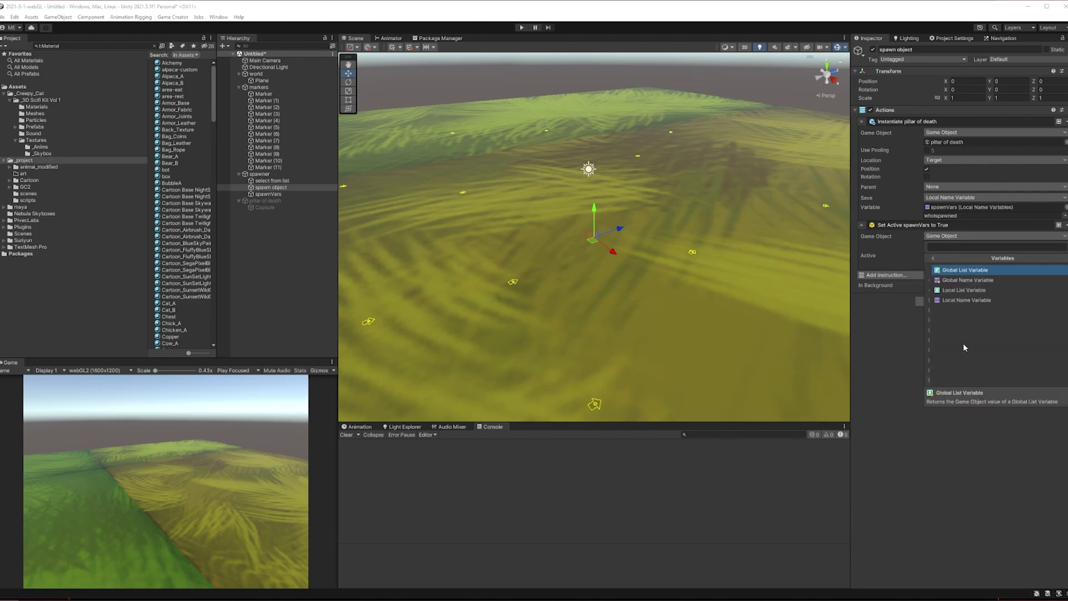
click(961, 300)
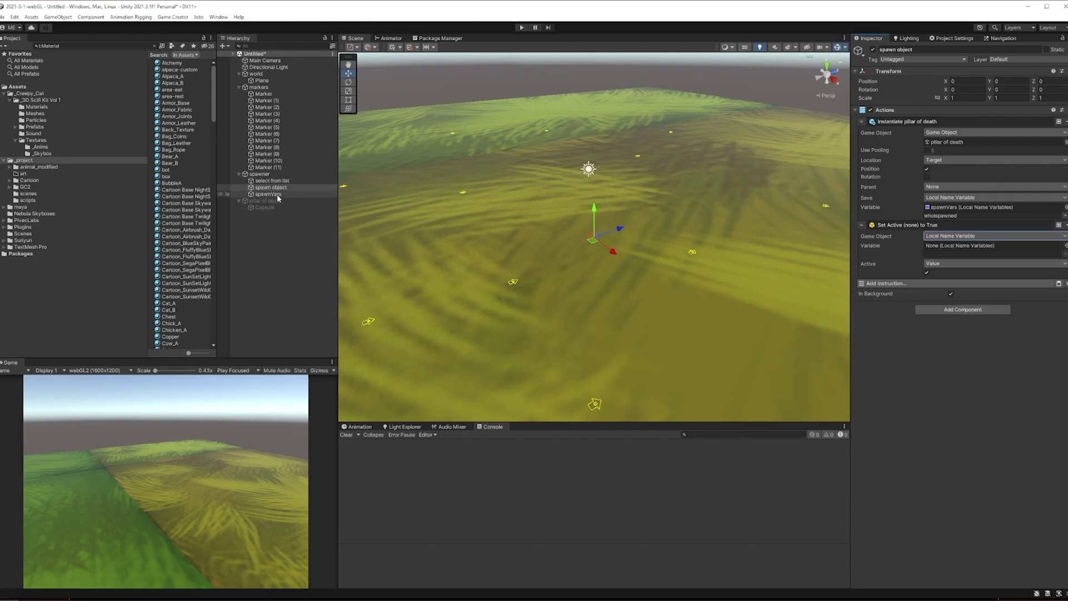
drag(273, 195, 954, 246)
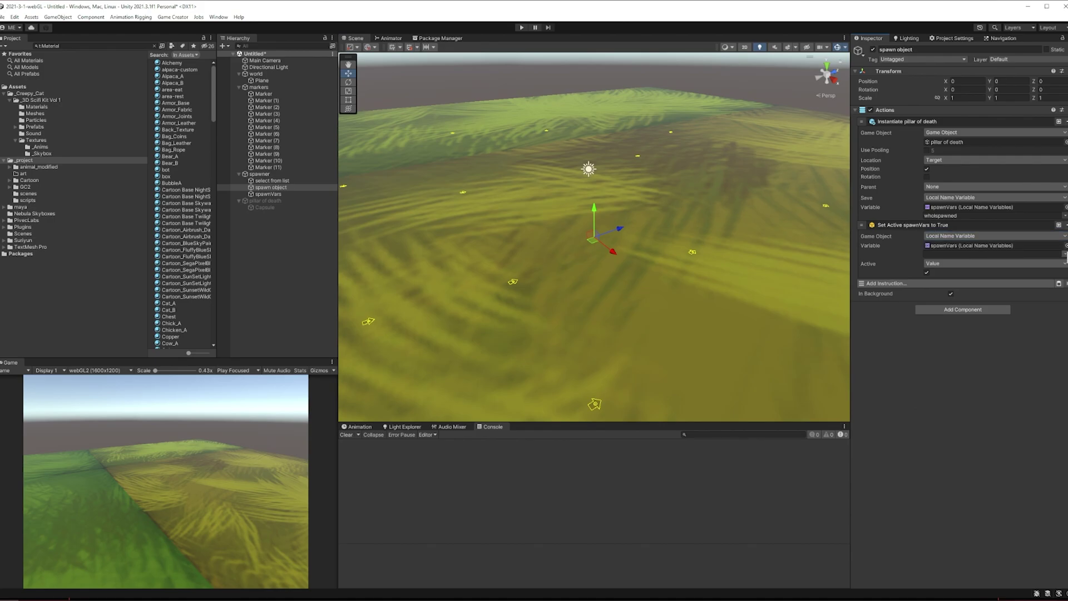
click(1064, 254)
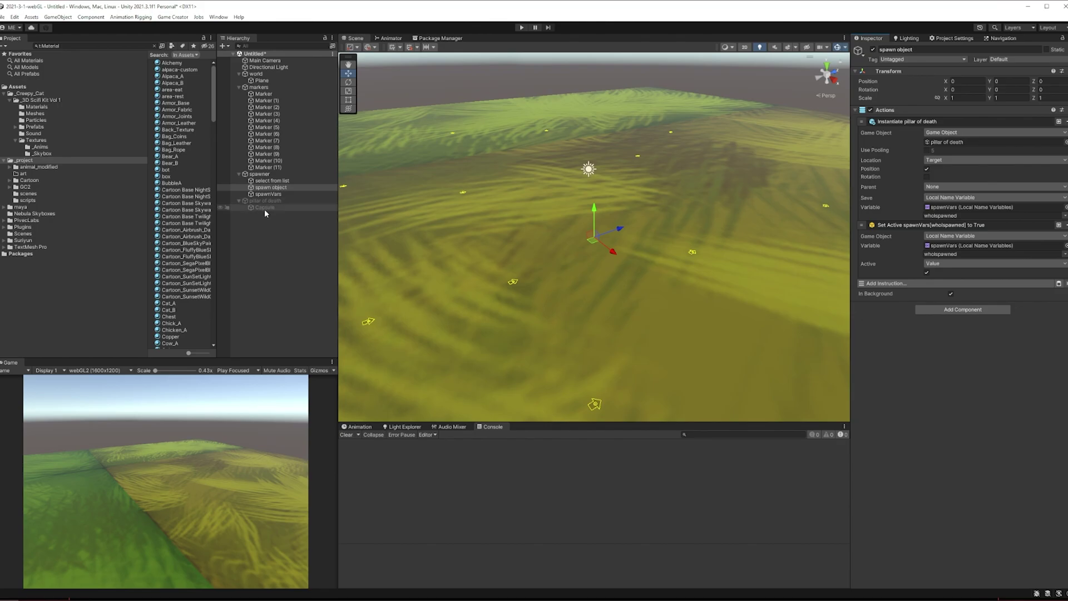
alt+drag(617, 332, 620, 239)
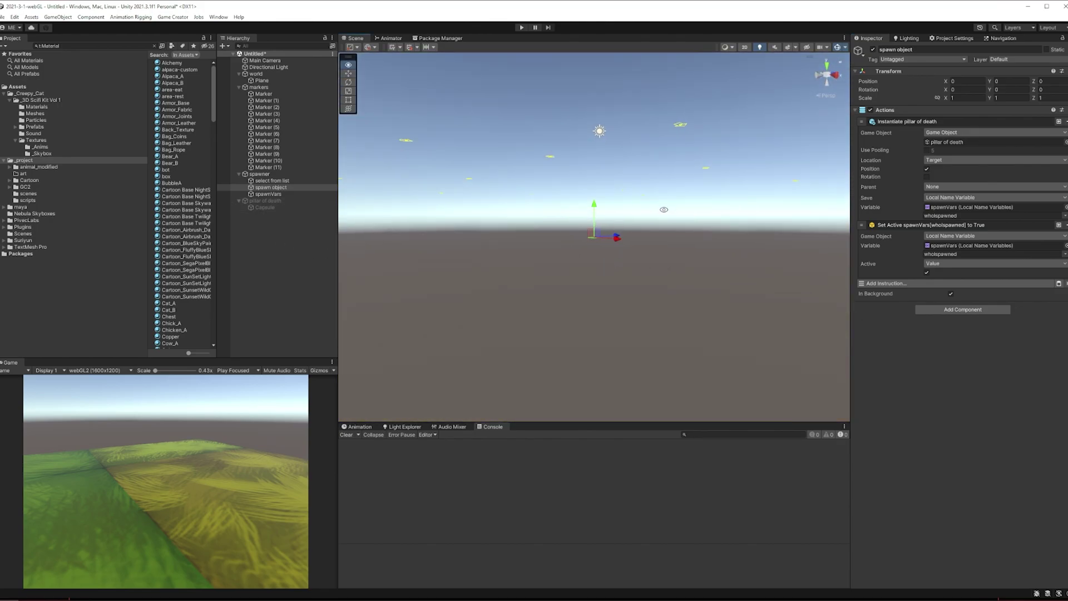
alt+drag(662, 210, 620, 277)
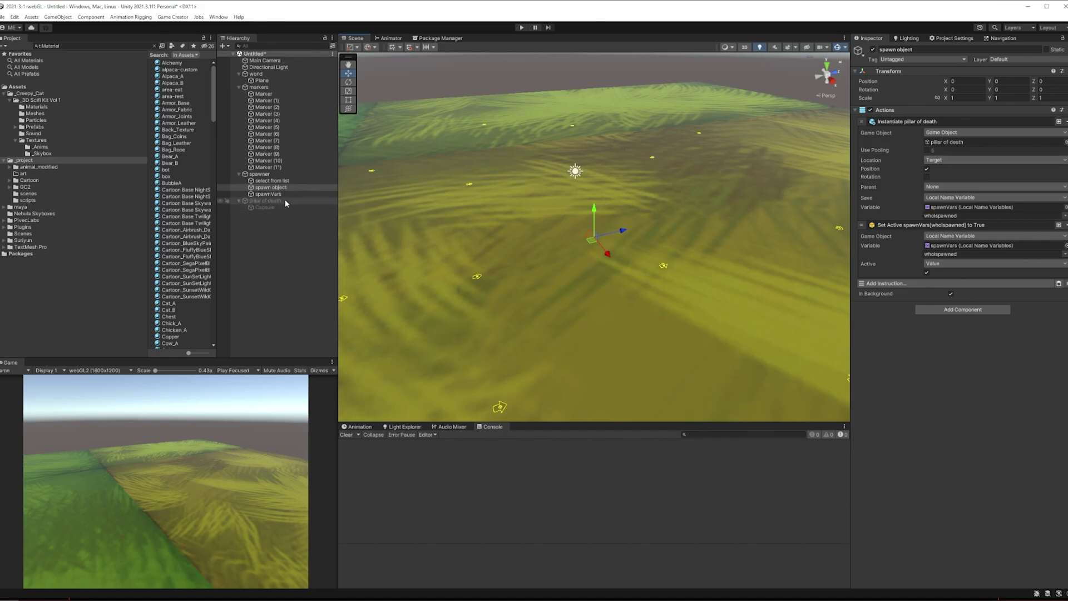
Add a Loop List instruction over markers that runs the spawn object actions for each marker.
click(269, 174)
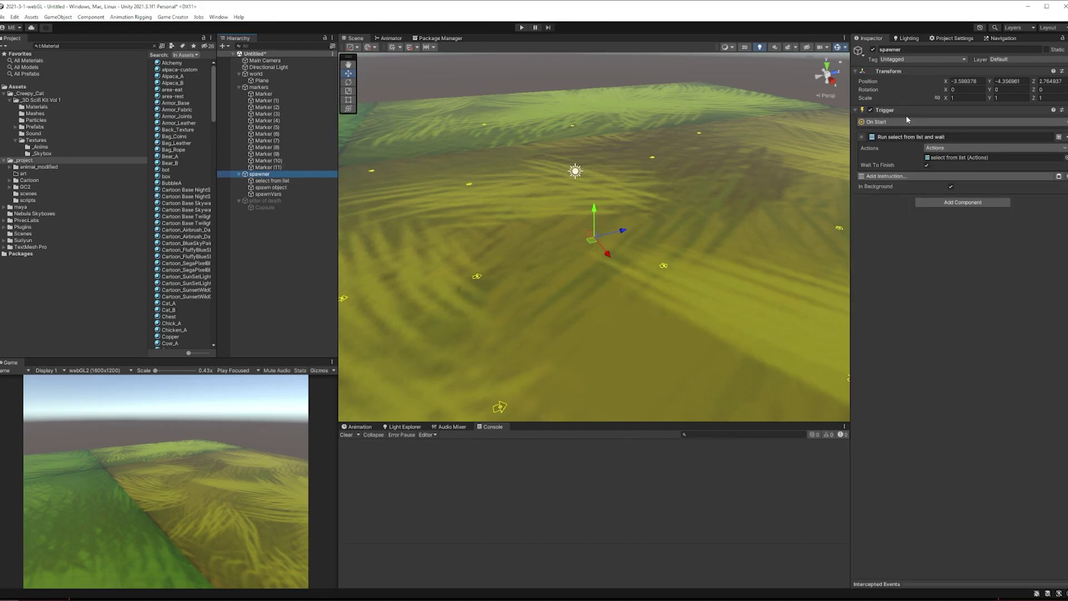
click(272, 180)
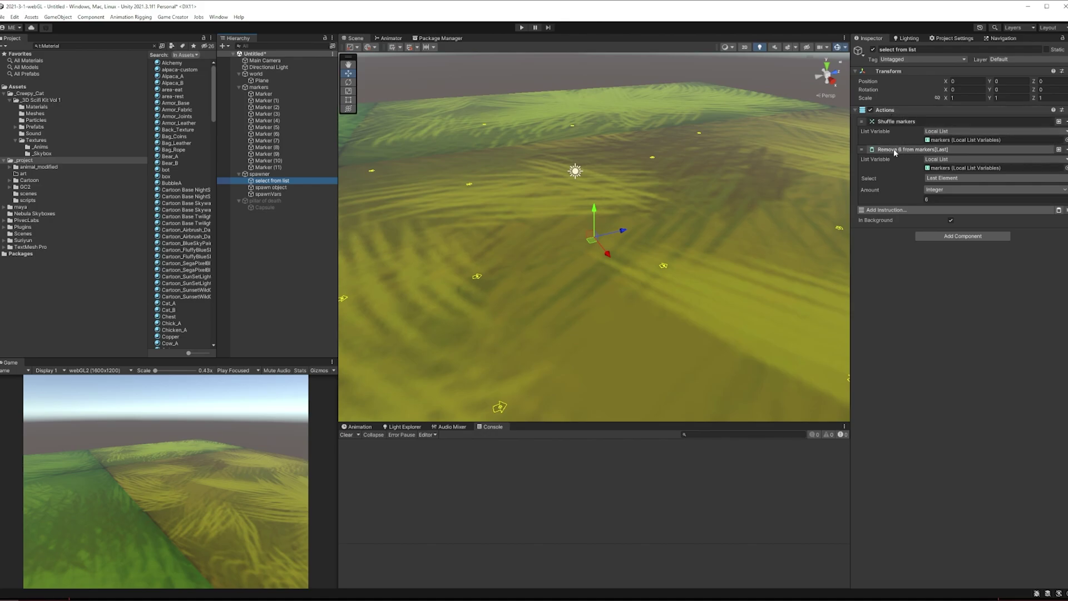
click(911, 210)
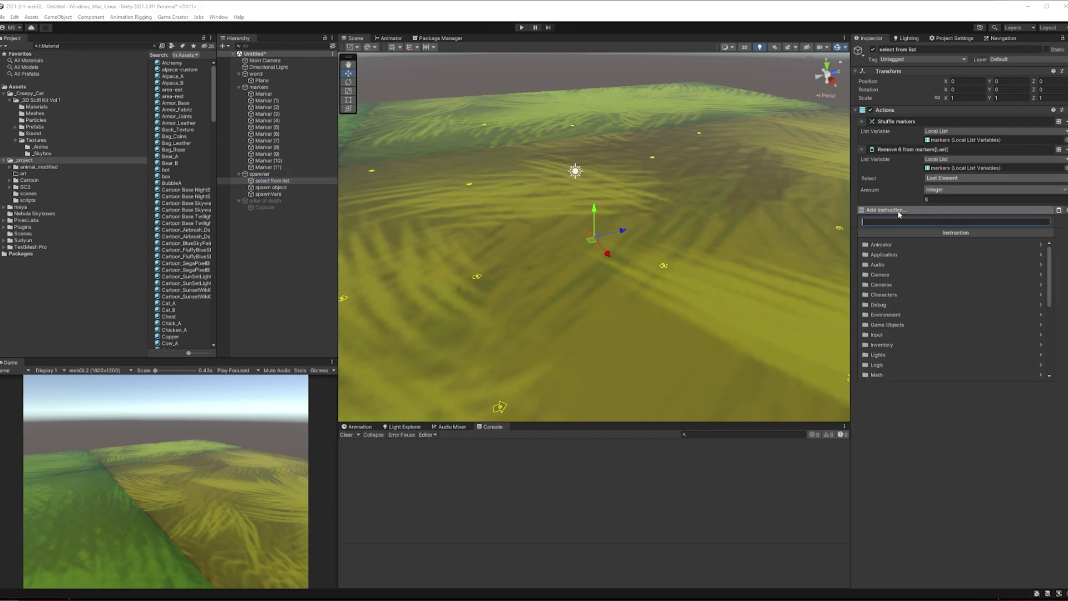
text(loop)
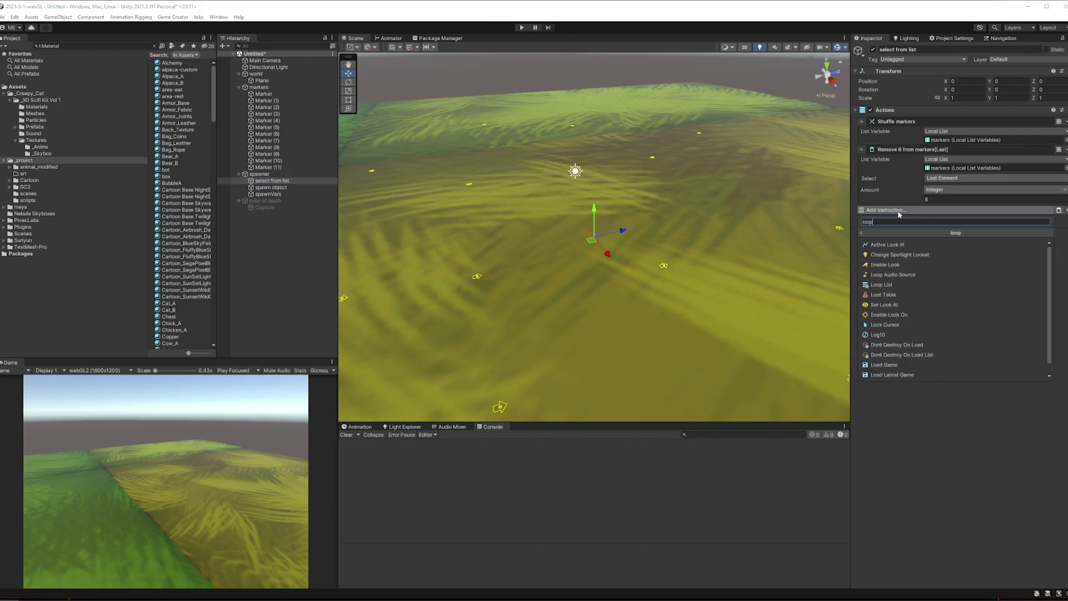
click(888, 285)
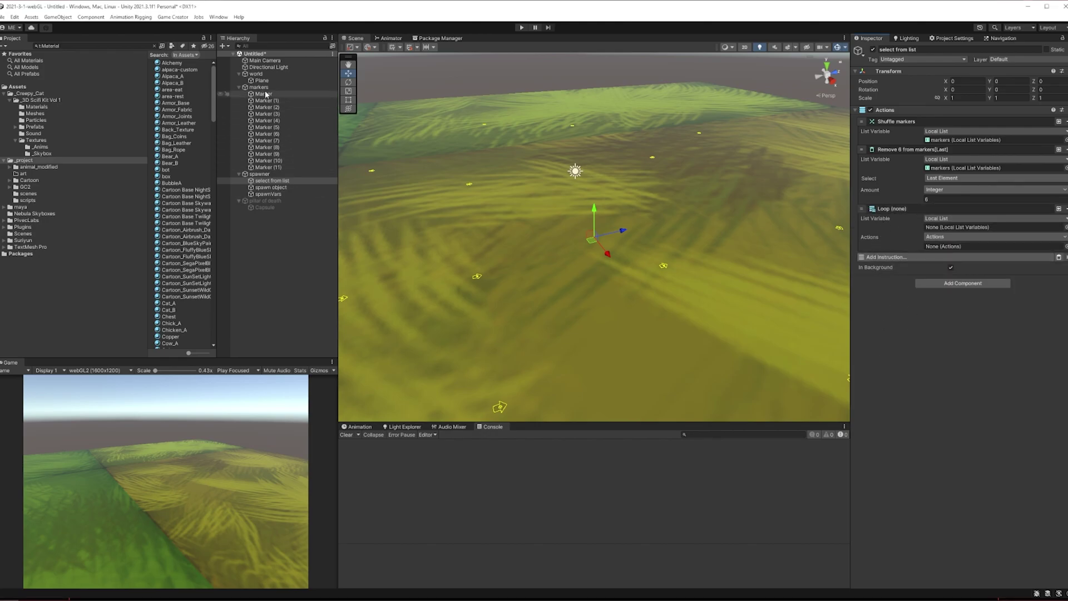
drag(259, 87, 938, 227)
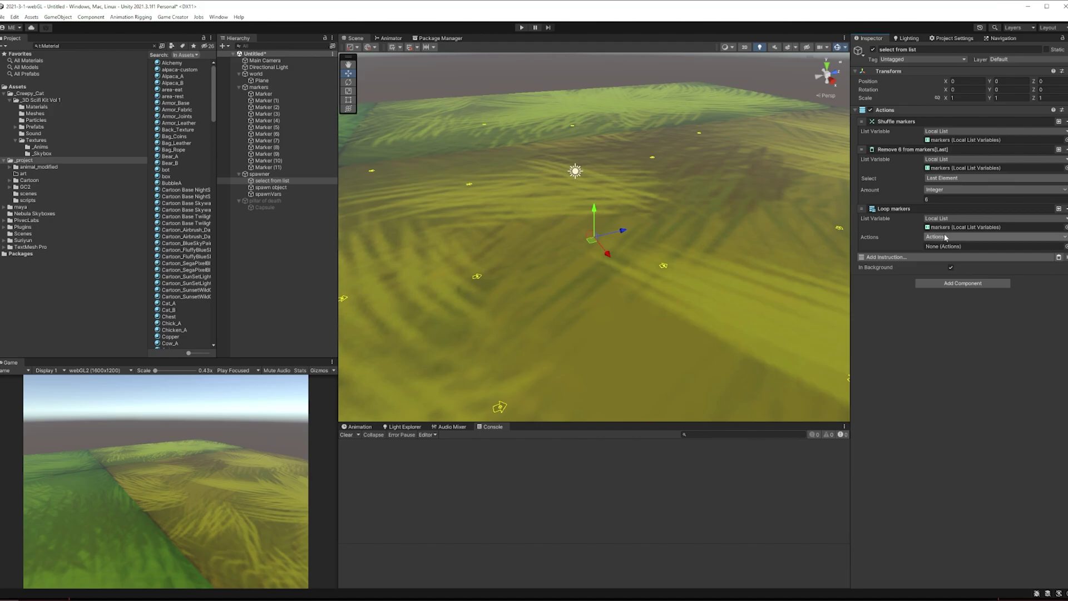
drag(277, 192, 956, 251)
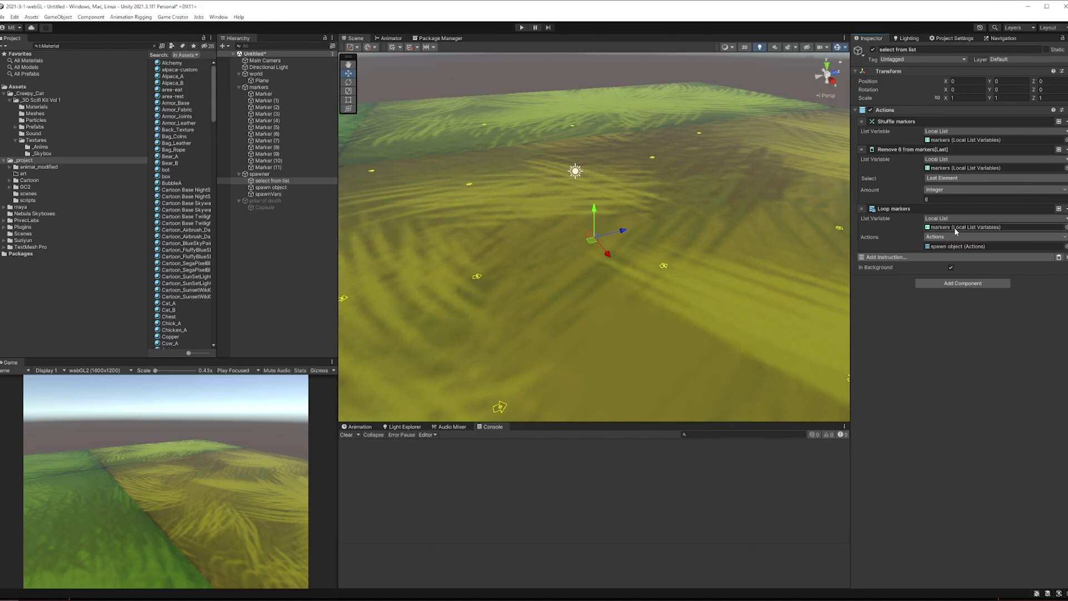
click(303, 189)
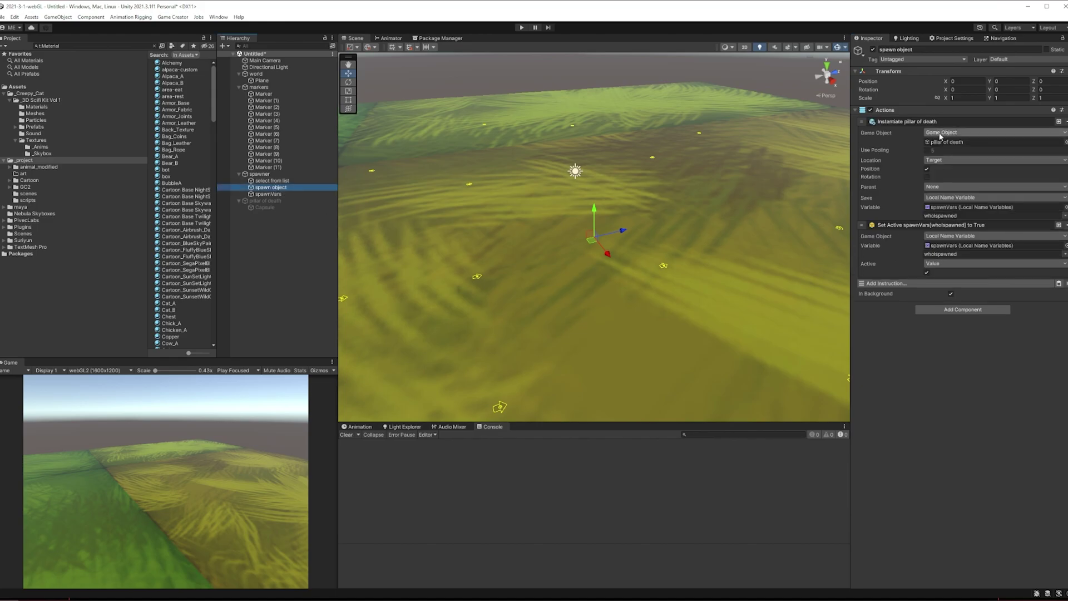
click(268, 88)
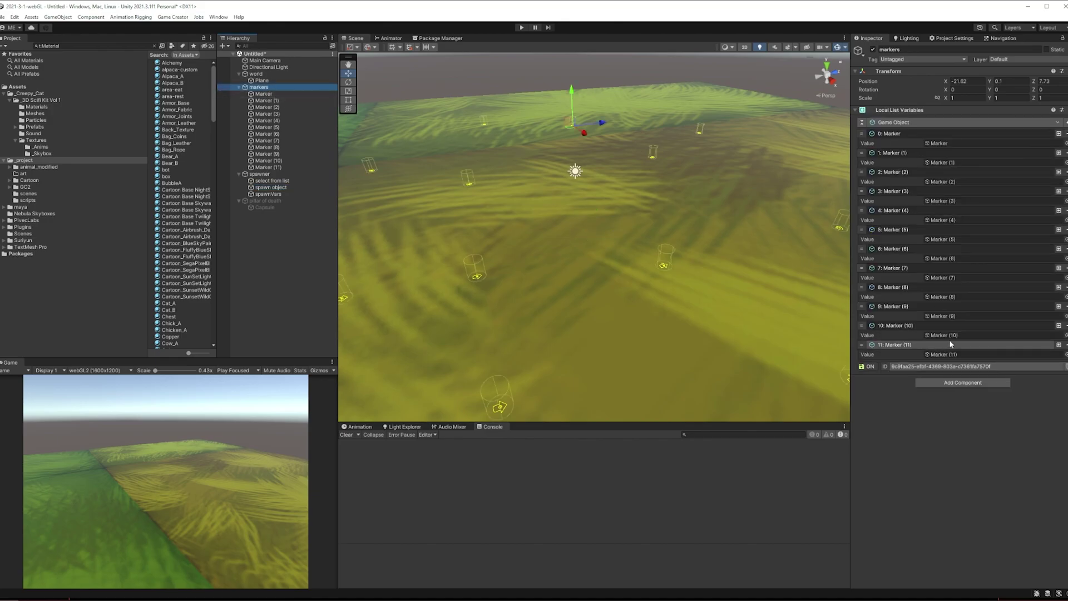
click(278, 180)
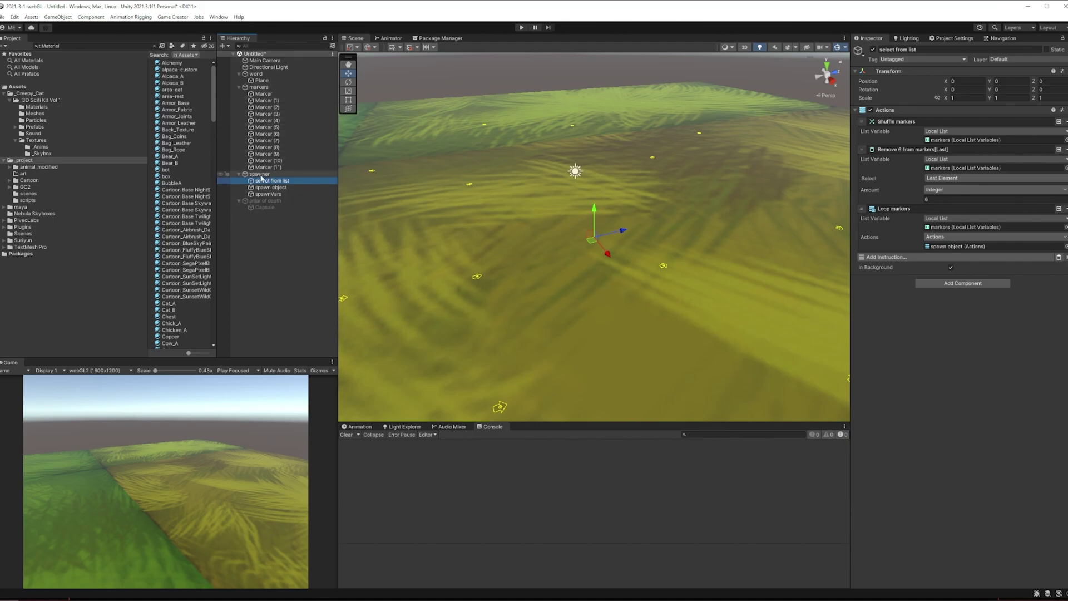
click(520, 28)
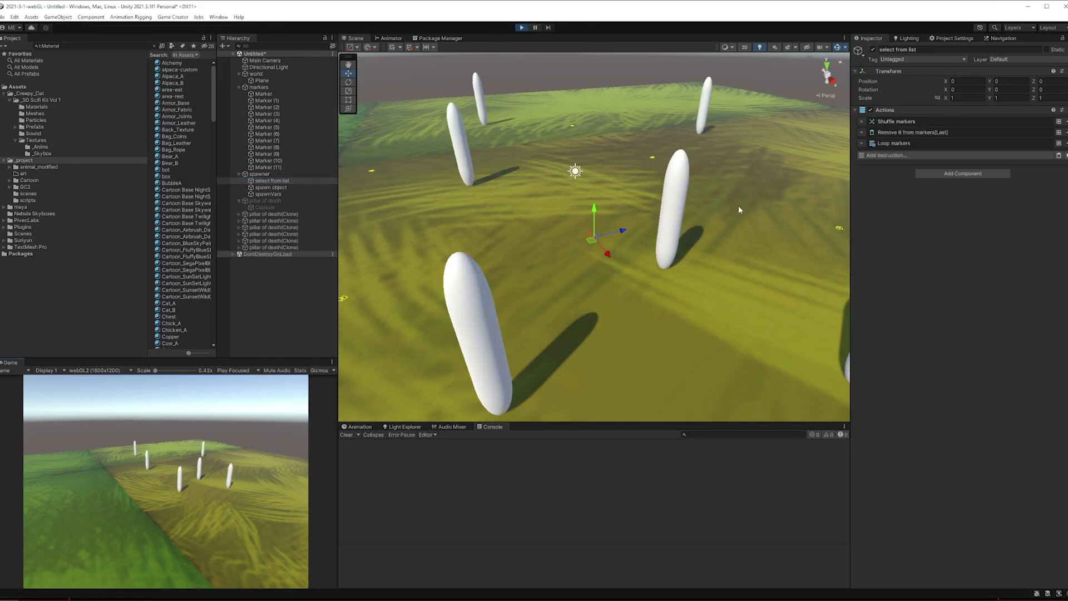
scroll(704, 243, down, 1)
scroll(705, 243, down, 2)
click(520, 27)
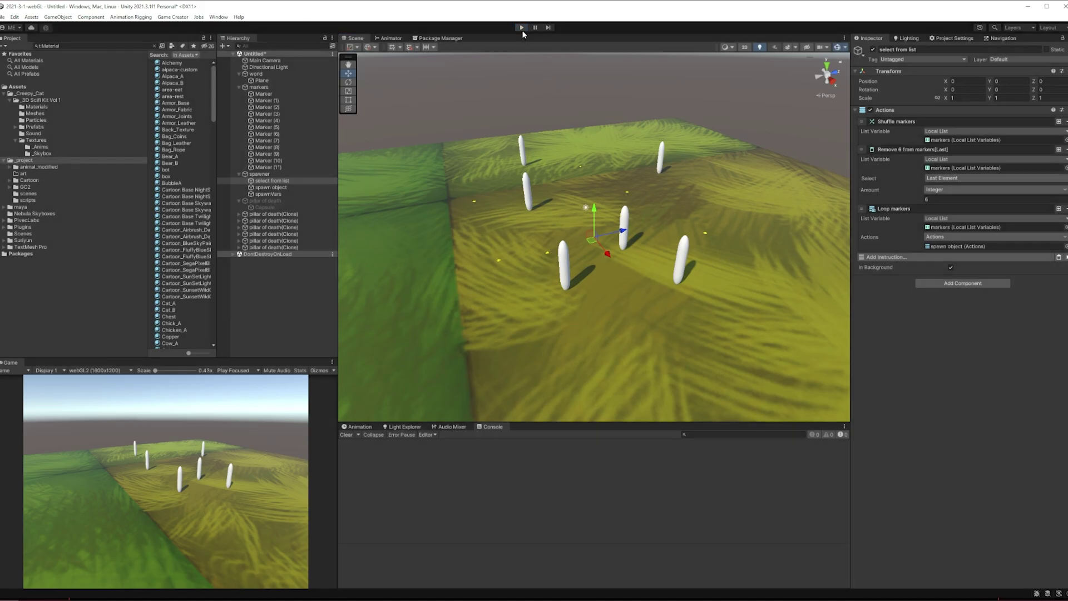
click(521, 28)
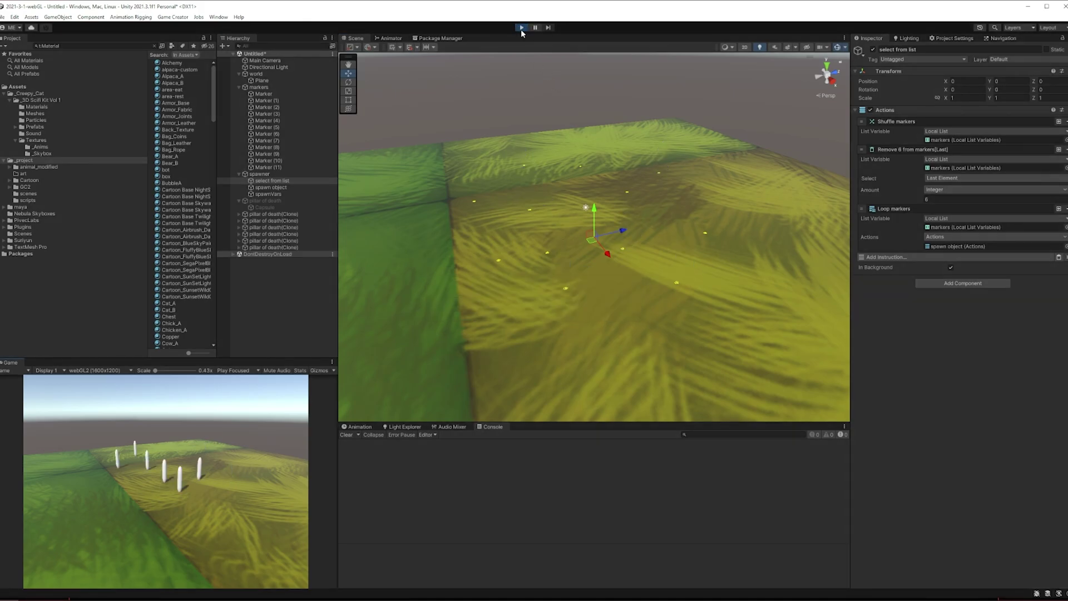
click(521, 28)
click(521, 28)
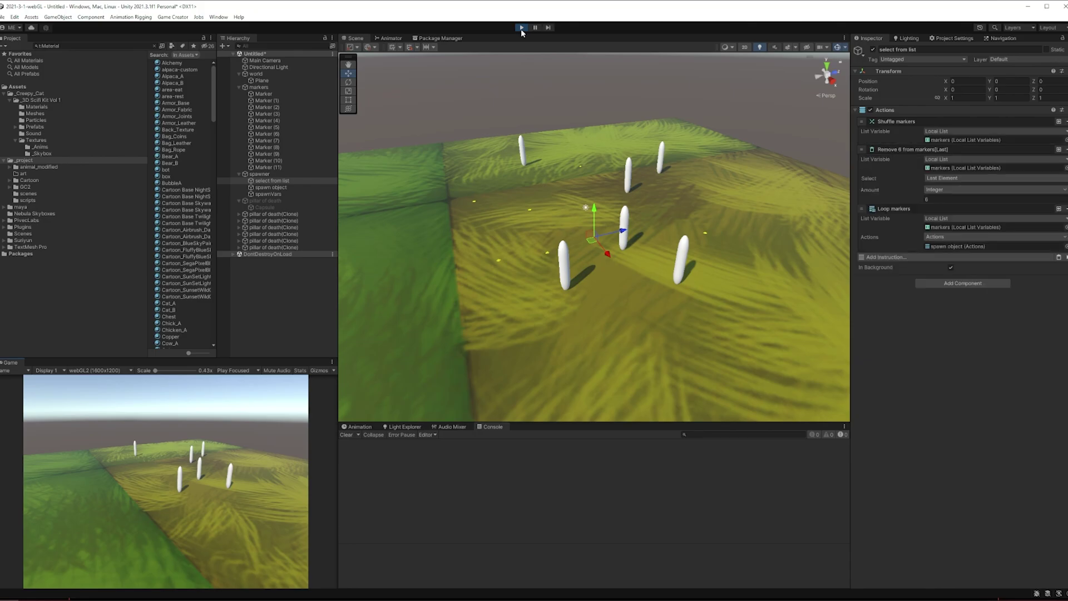
click(521, 28)
alt+drag(668, 345, 687, 290)
alt+right_drag(687, 290, 611, 254)
middle_drag(611, 254, 621, 260)
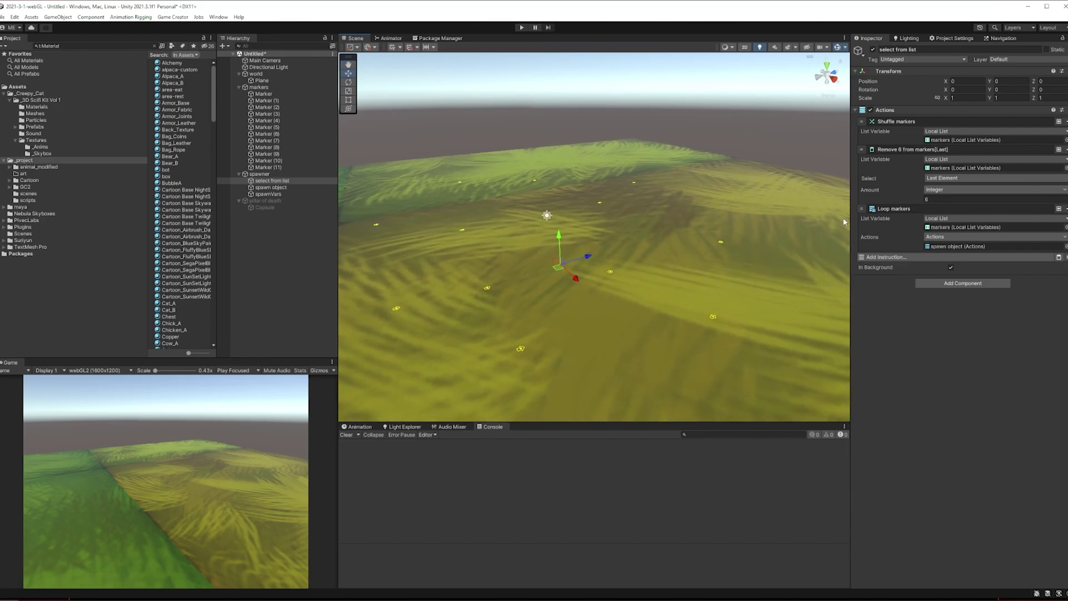